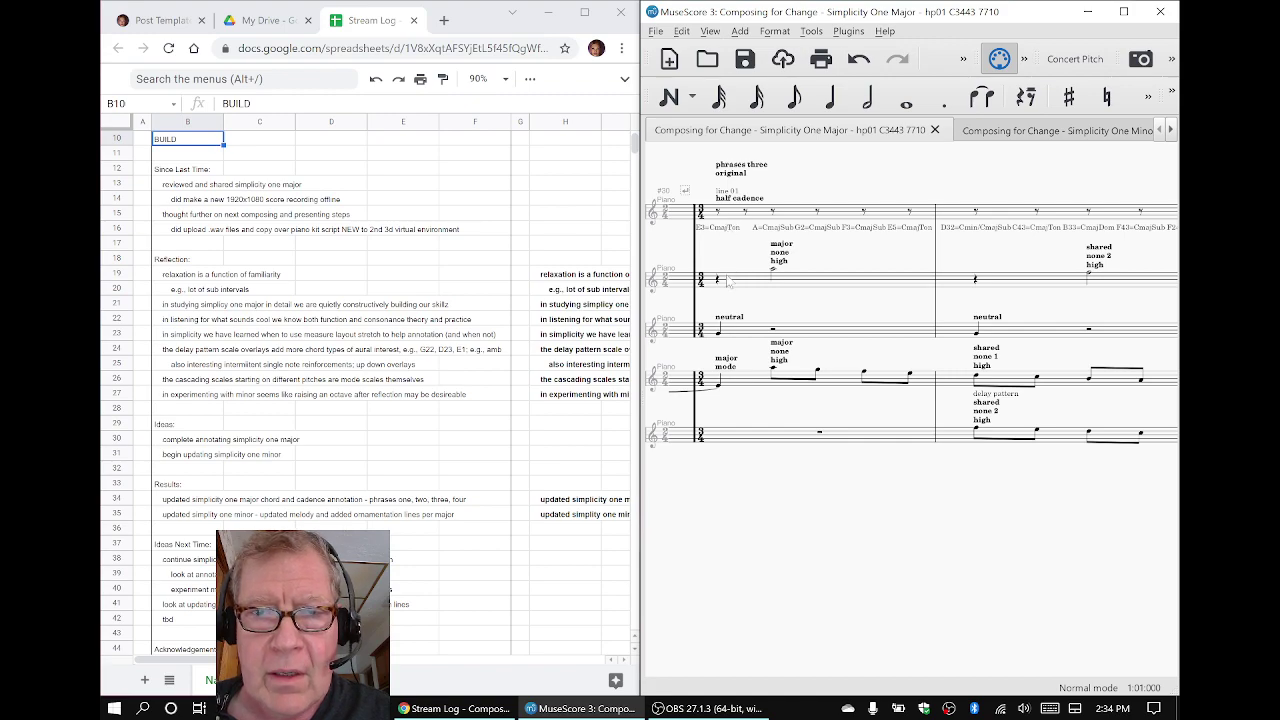
# Play the current score from measure 32, then stop playback
pyautogui.click(728, 282)
pyautogui.press('Escape')
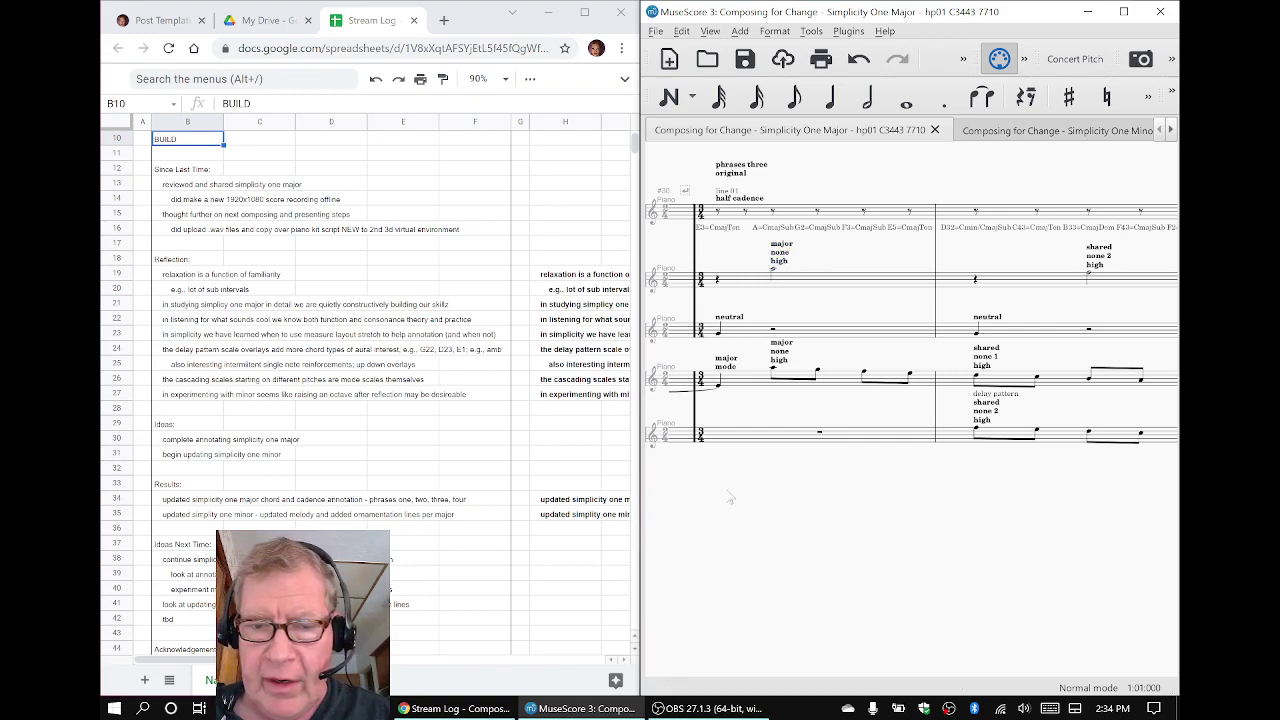
pyautogui.press('space')
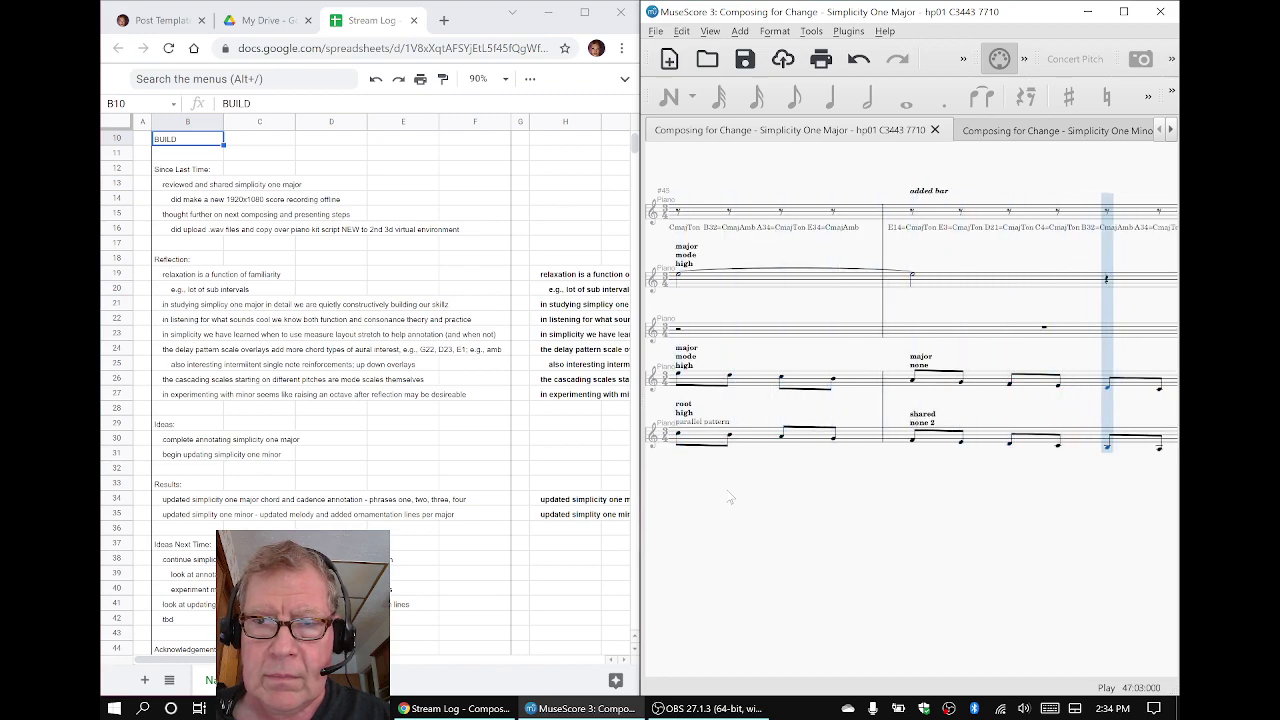
pyautogui.press('space')
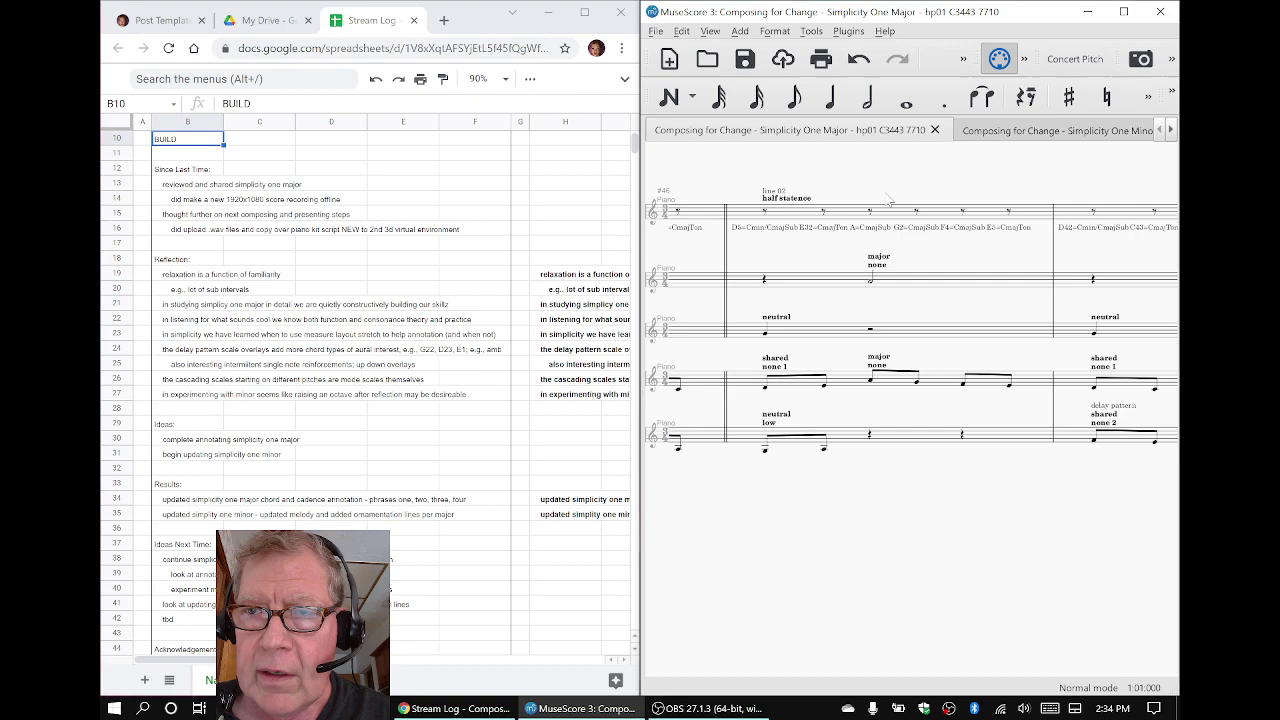
# Switch to the Simplicity One Minor score and play it from a chosen start point
pyautogui.click(977, 131)
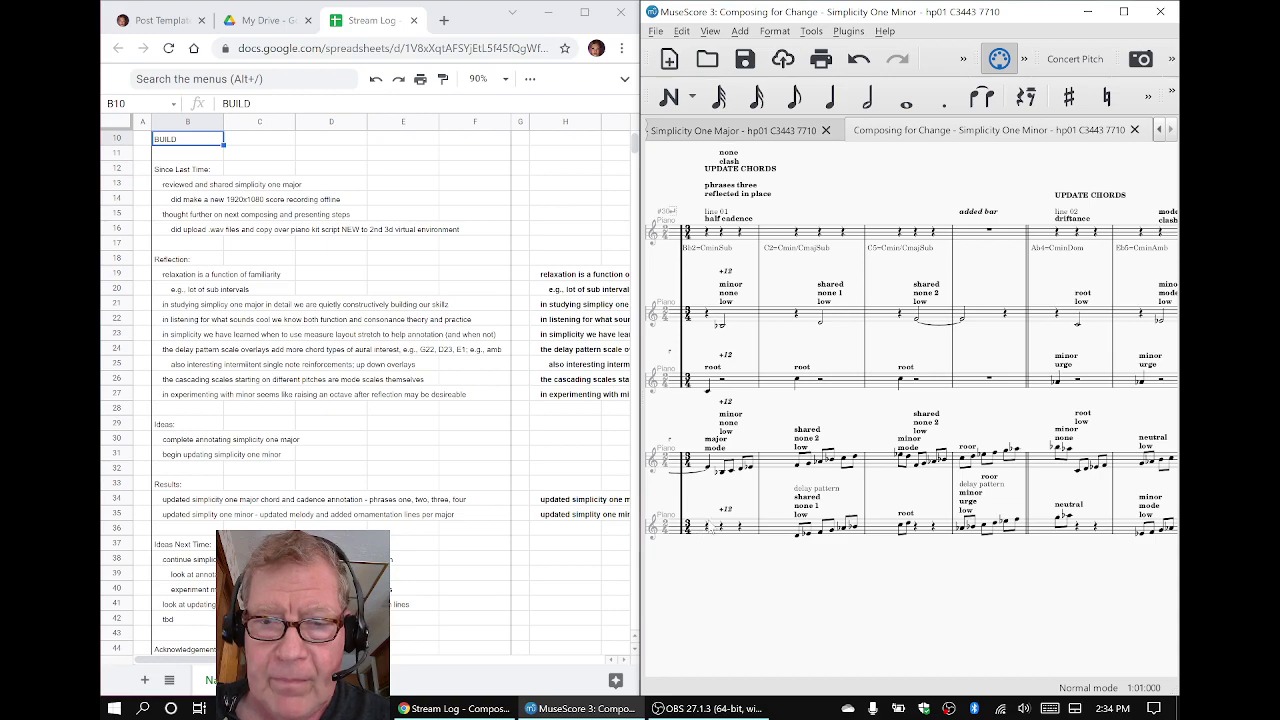
pyautogui.click(676, 597)
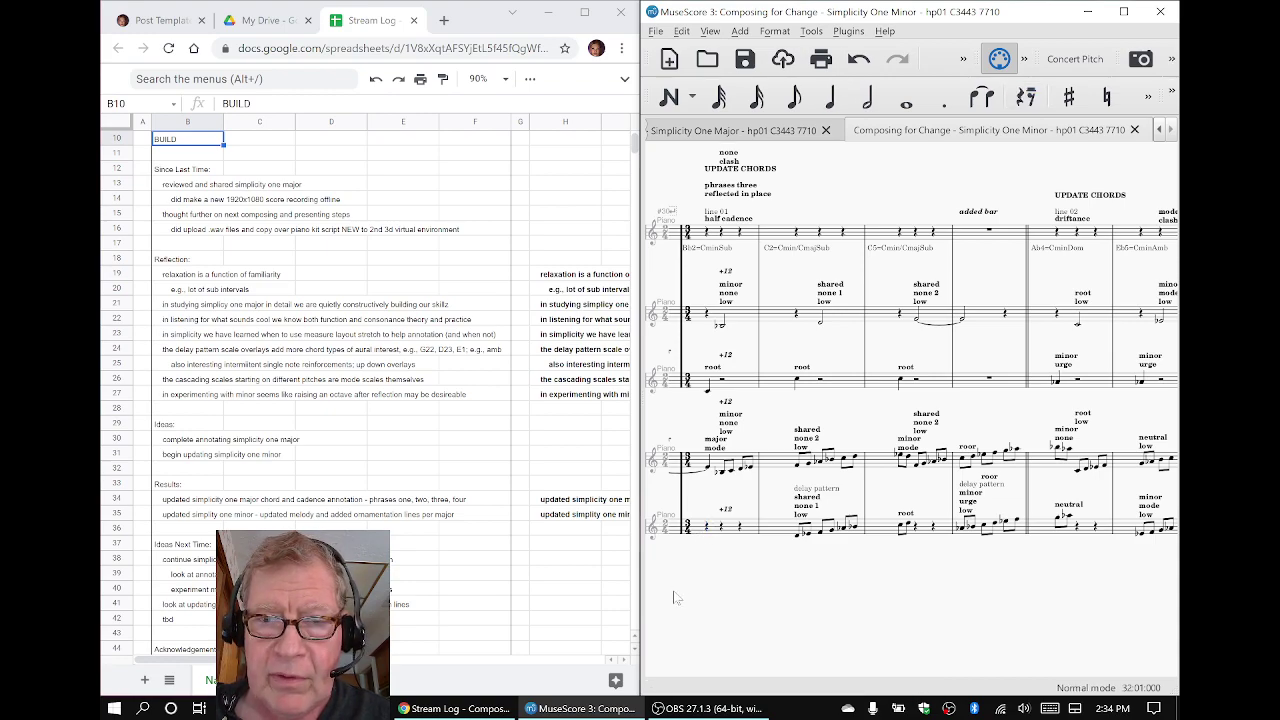
pyautogui.press('space')
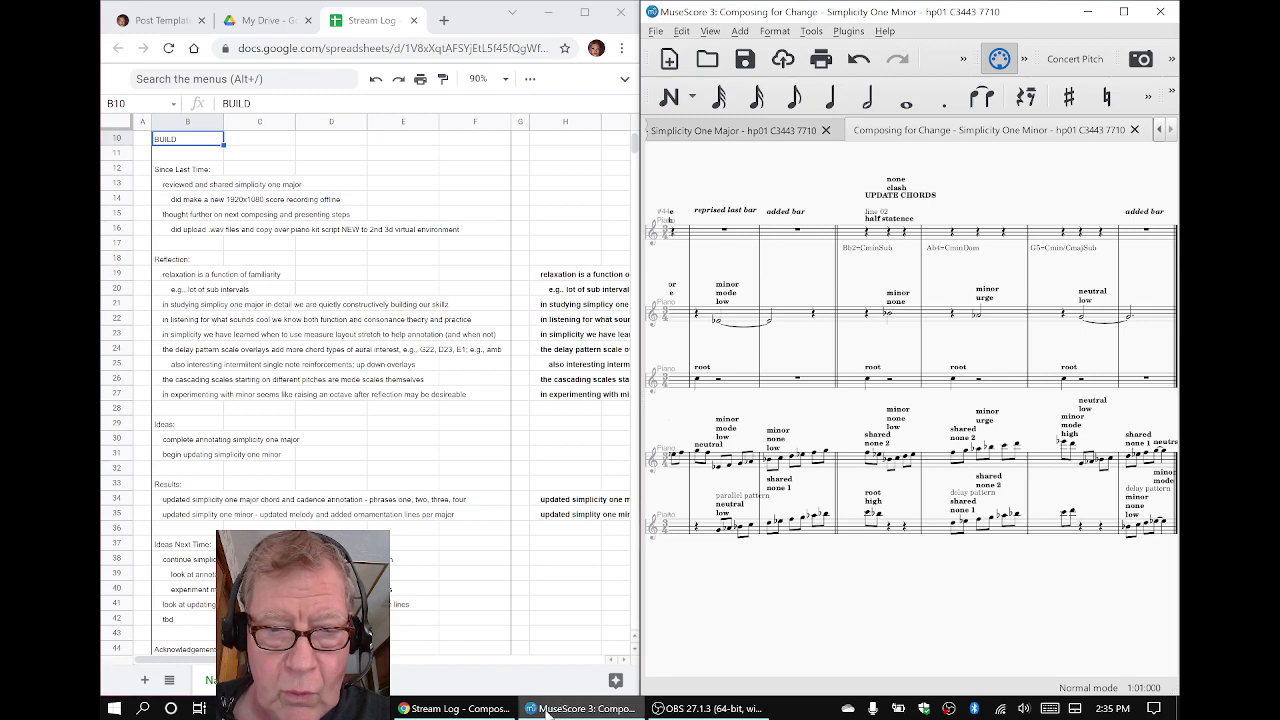
pyautogui.click(657, 708)
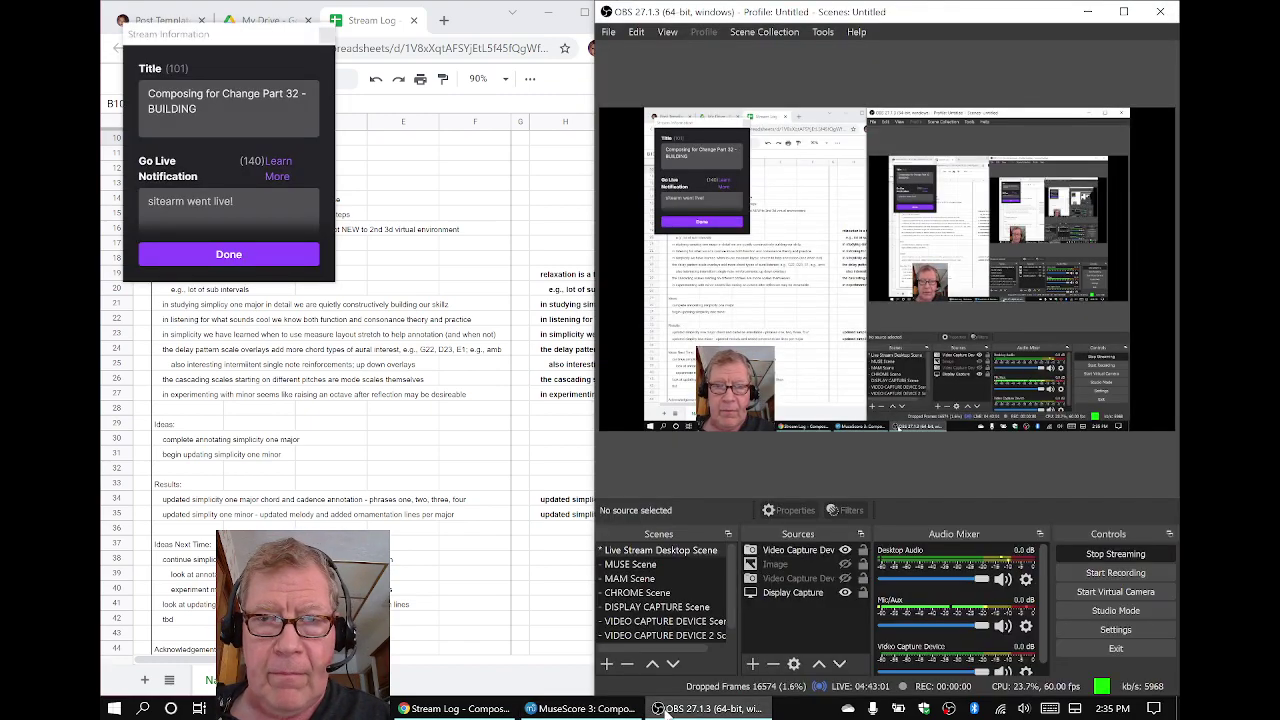
pyautogui.click(657, 708)
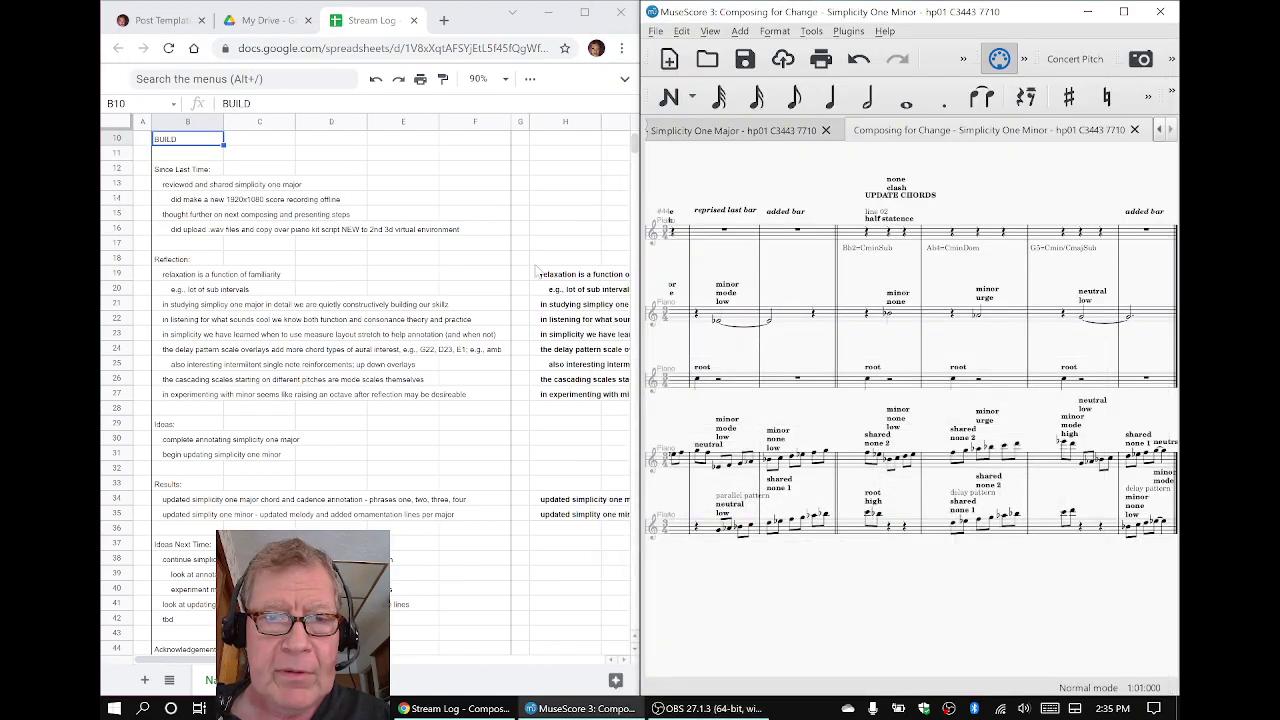
pyautogui.click(541, 276)
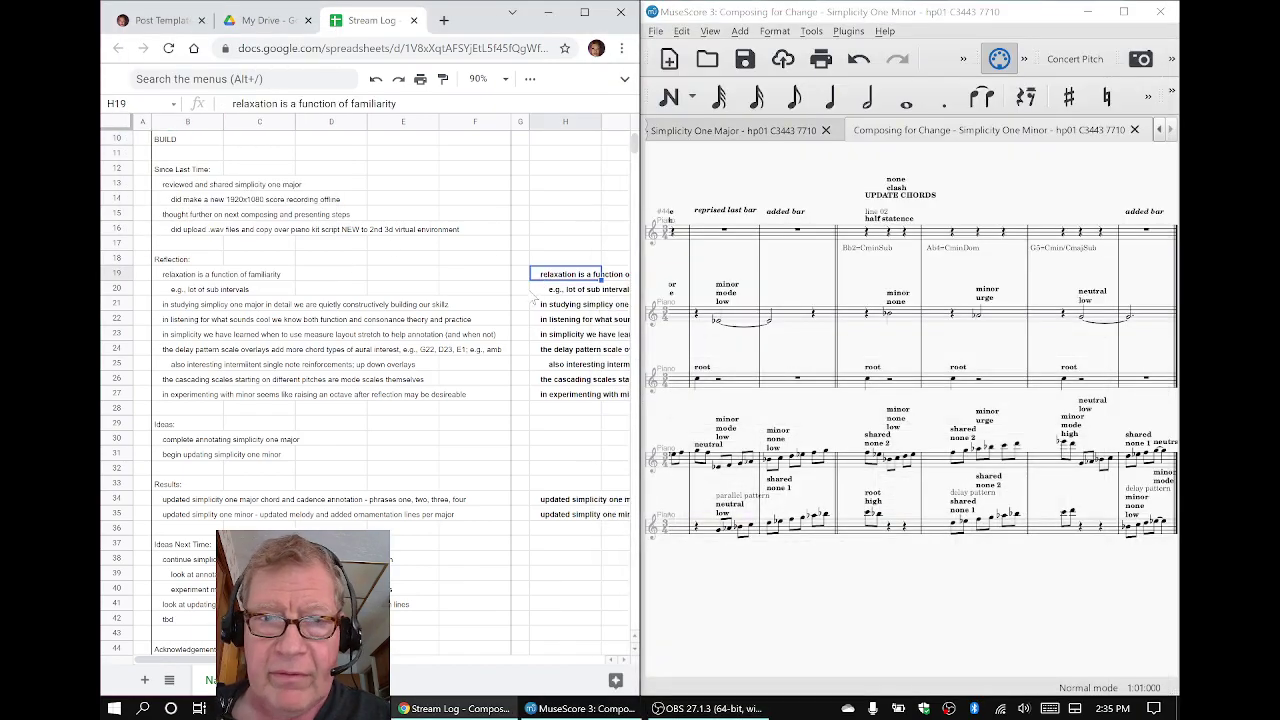
pyautogui.press('Right')
# Return the Stream Log selection to cell H19 and bring the Simplicity One Major score back
pyautogui.press('Left')
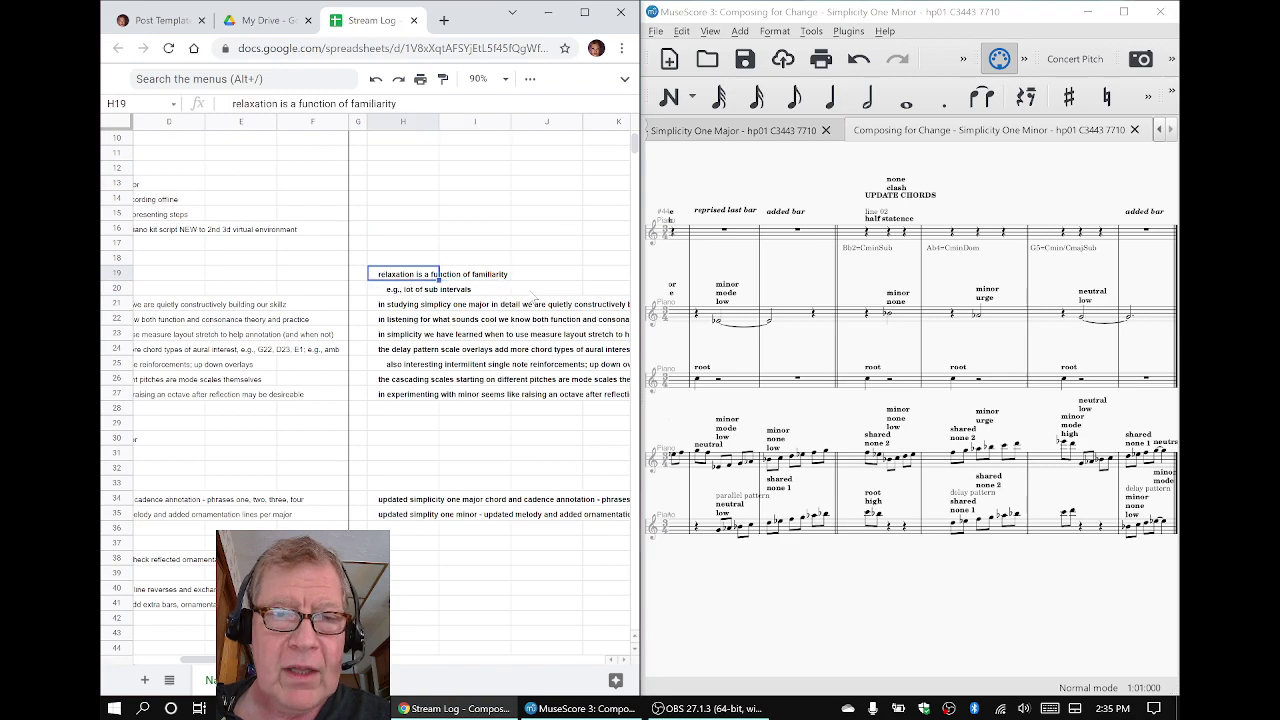
pyautogui.click(832, 133)
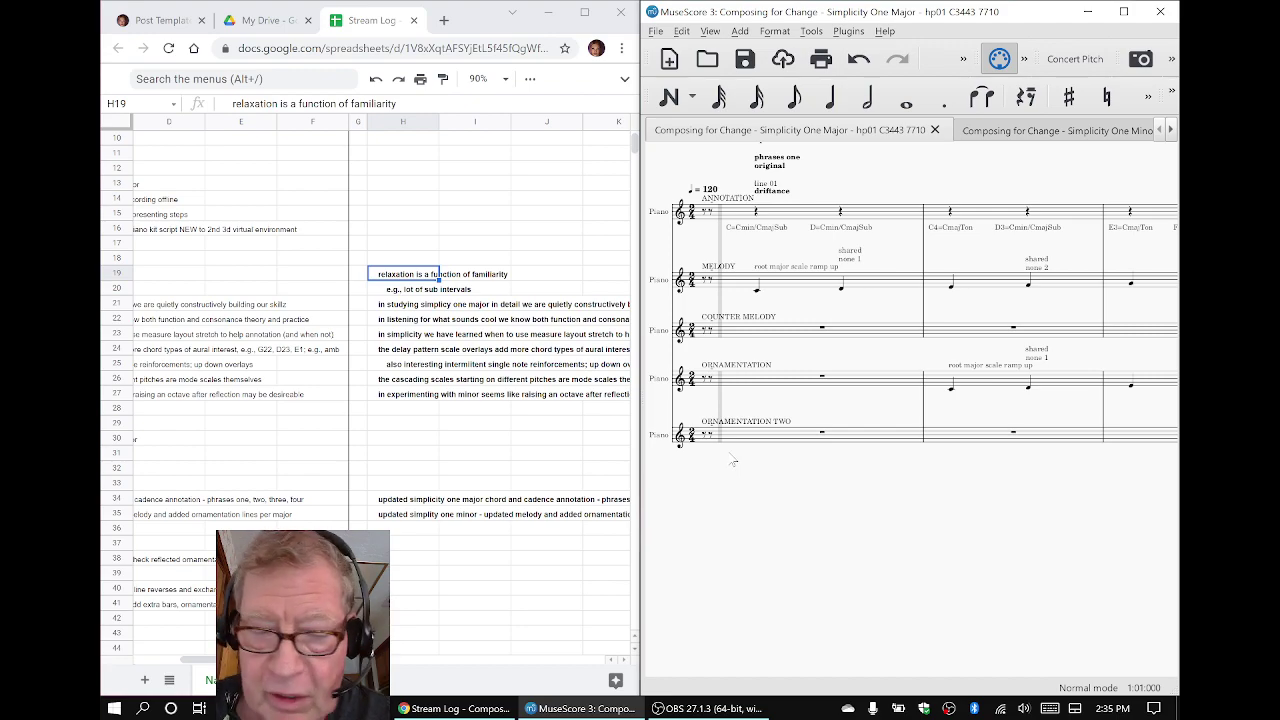
pyautogui.press('space')
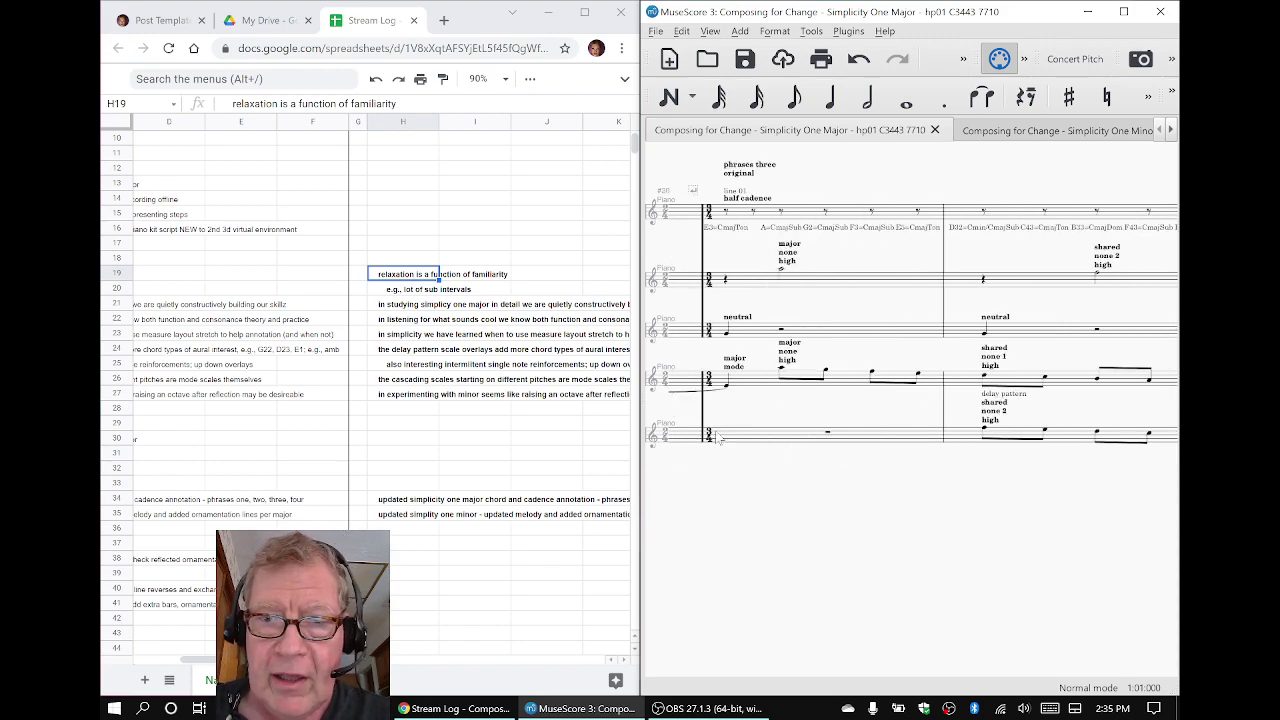
pyautogui.click(737, 440)
pyautogui.press('space')
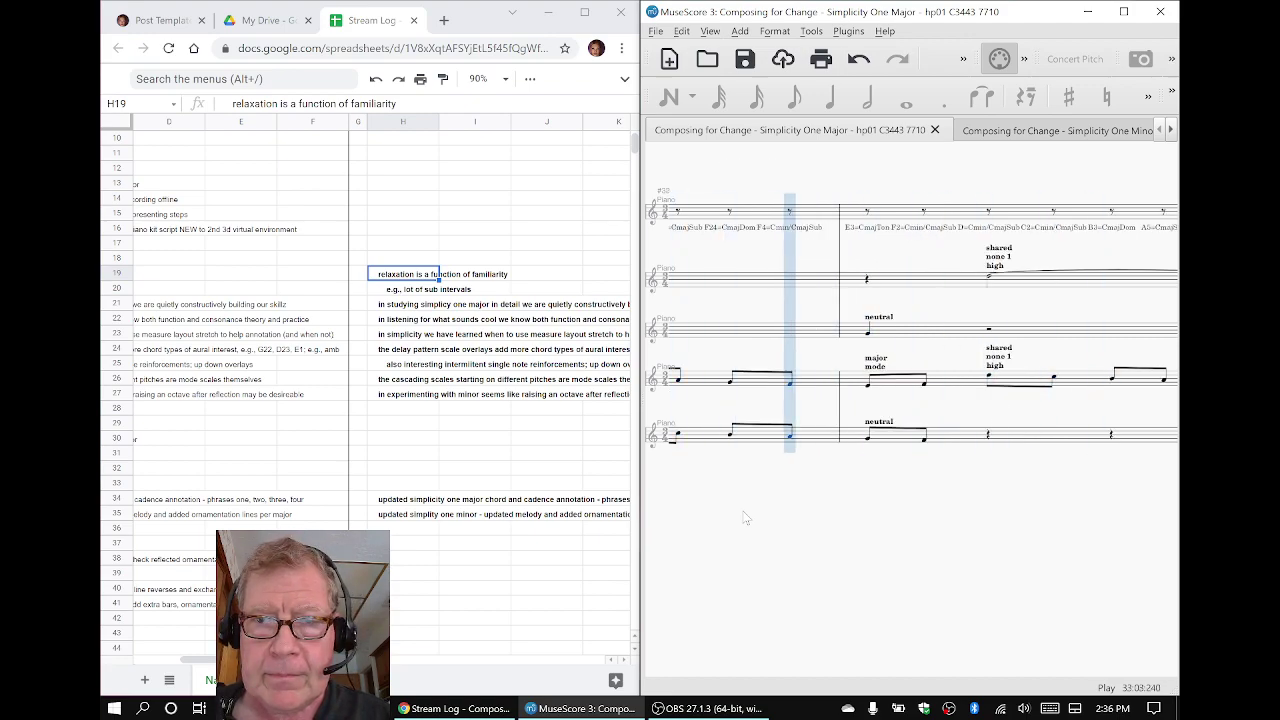
pyautogui.press('space')
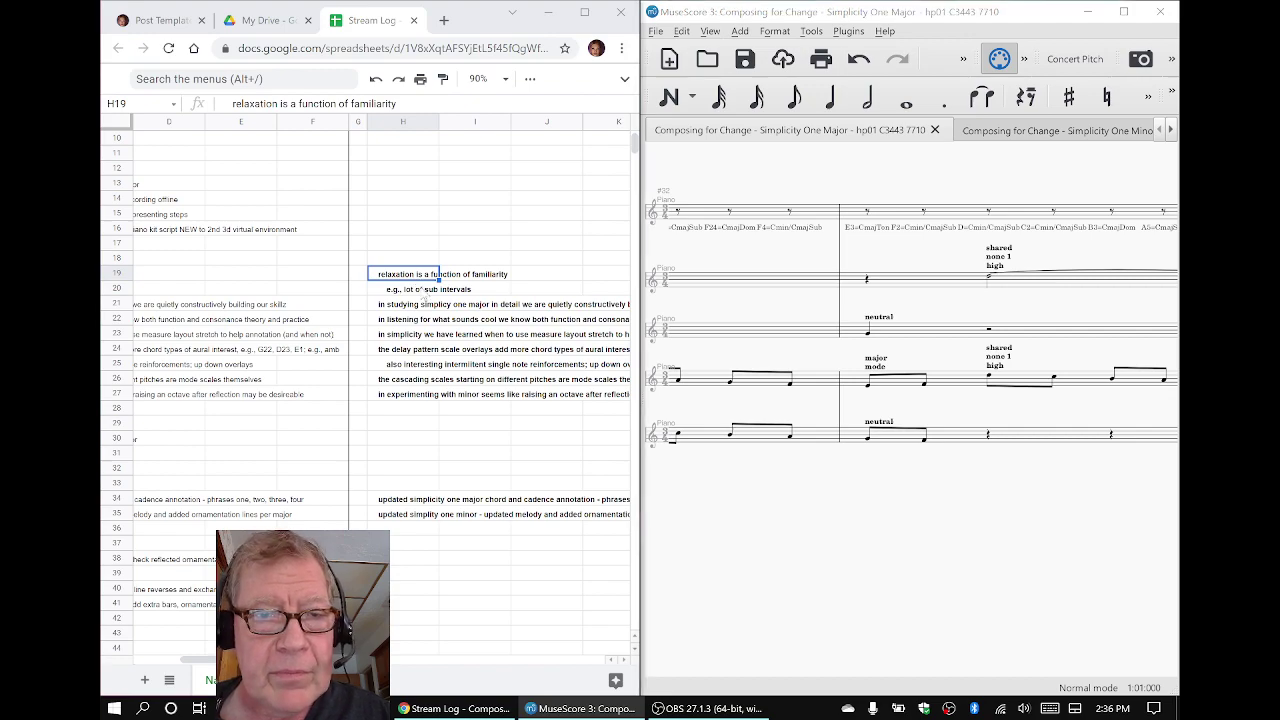
pyautogui.click(426, 291)
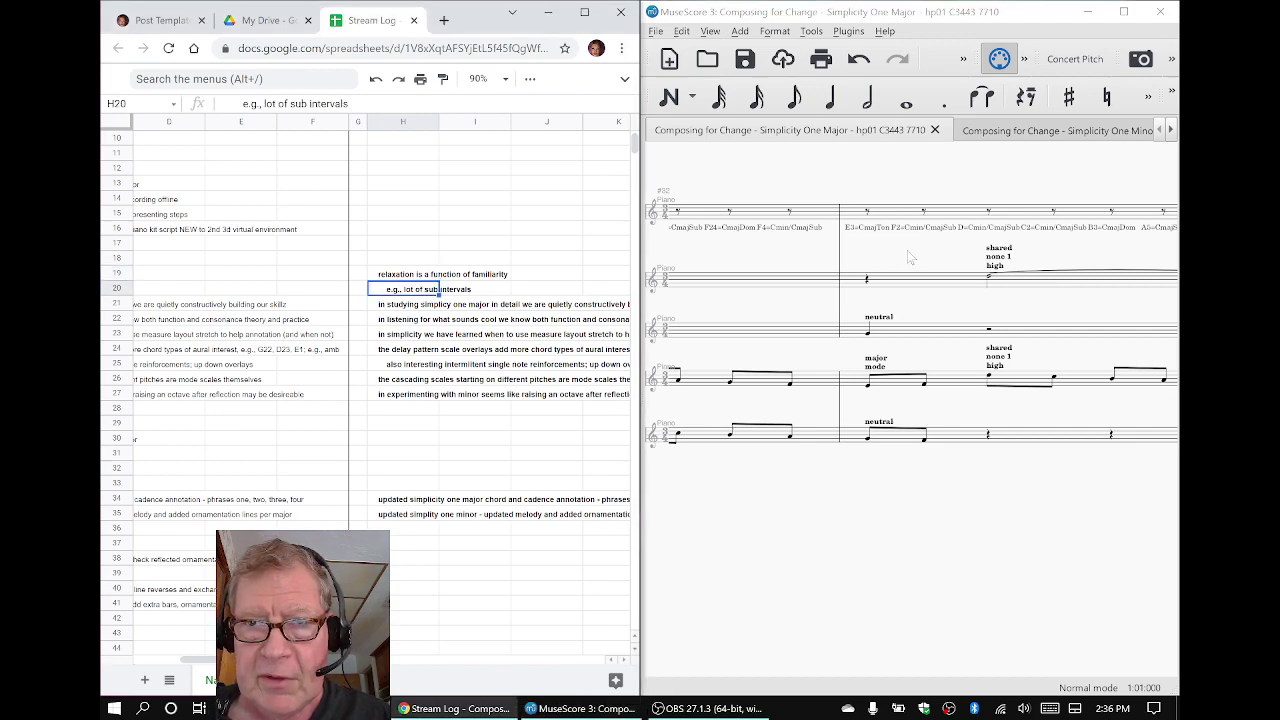
pyautogui.click(876, 231)
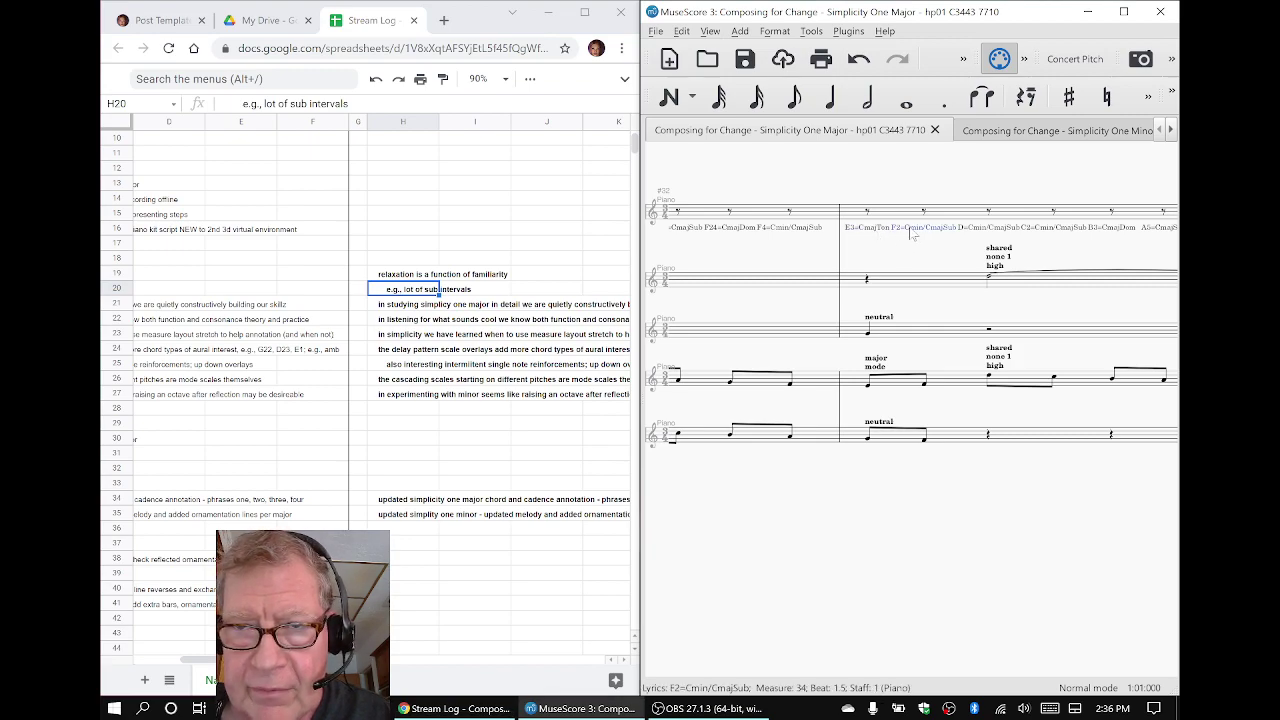
pyautogui.doubleClick(956, 232)
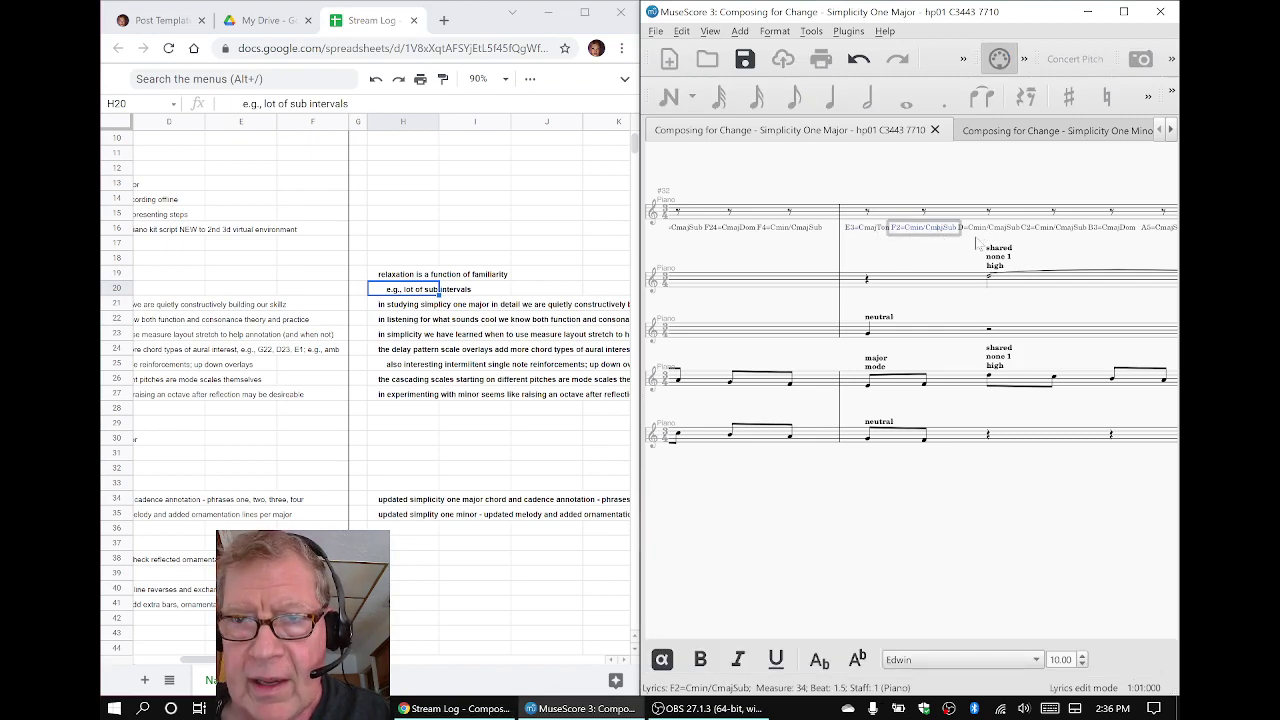
pyautogui.click(970, 248)
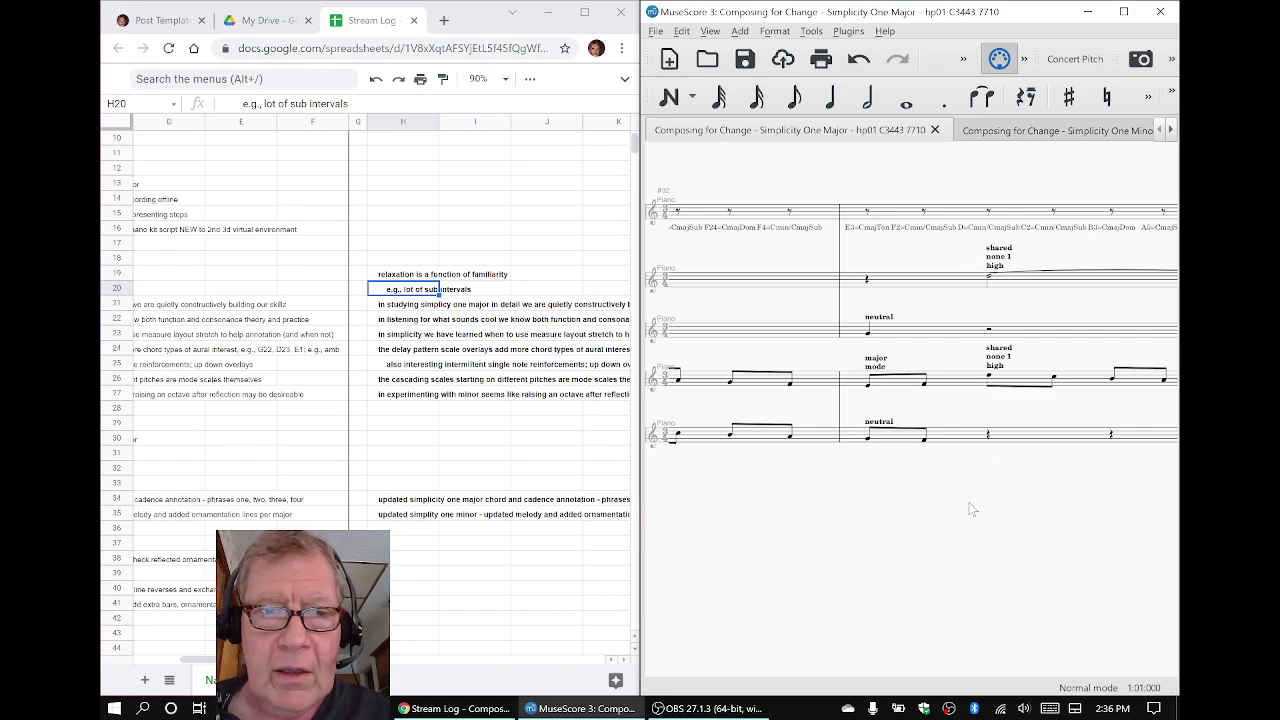
pyautogui.click(434, 304)
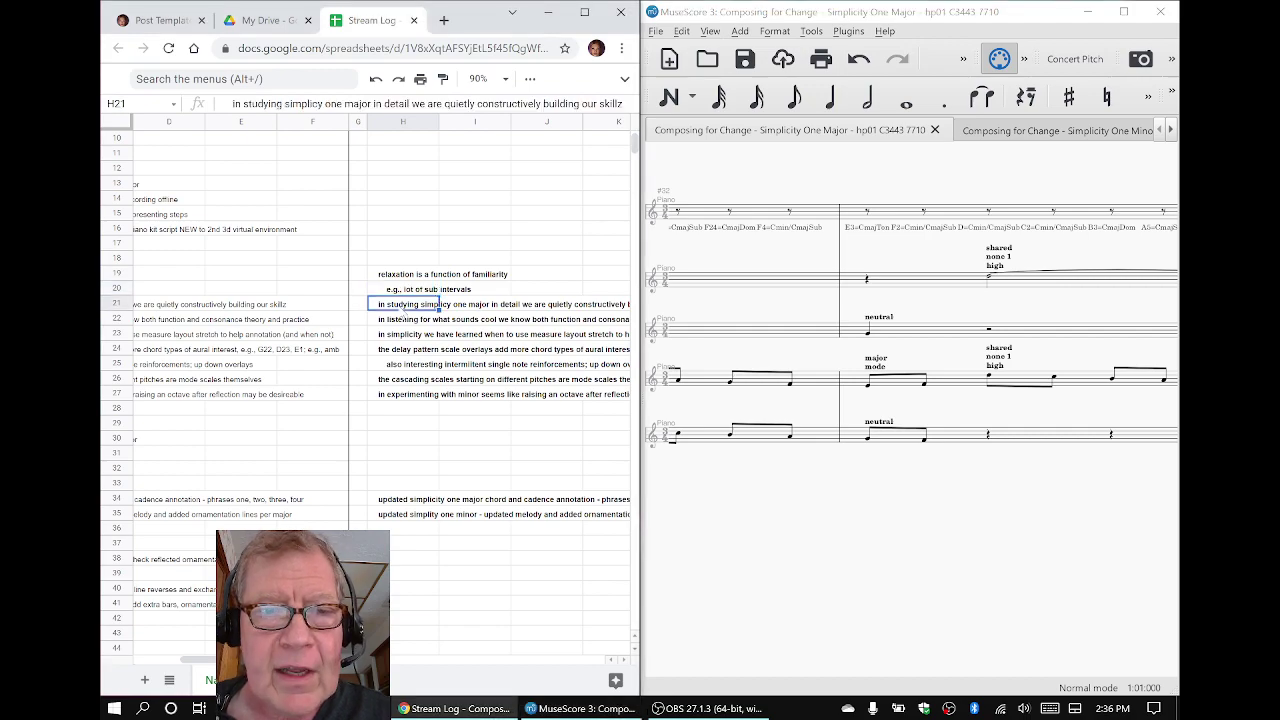
pyautogui.press('Right')
pyautogui.press('Right')
pyautogui.press('Right')
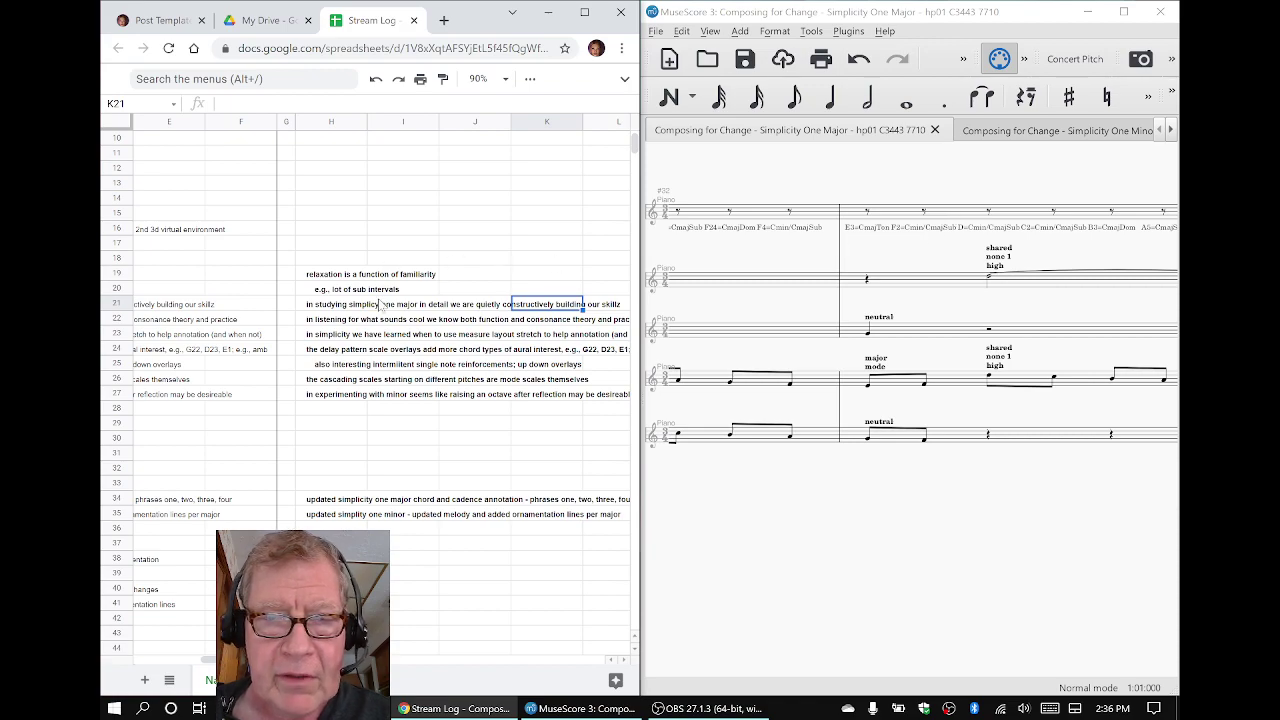
pyautogui.press('Right')
pyautogui.press('Left')
pyautogui.press('Left')
pyautogui.press('Left')
pyautogui.press('Left')
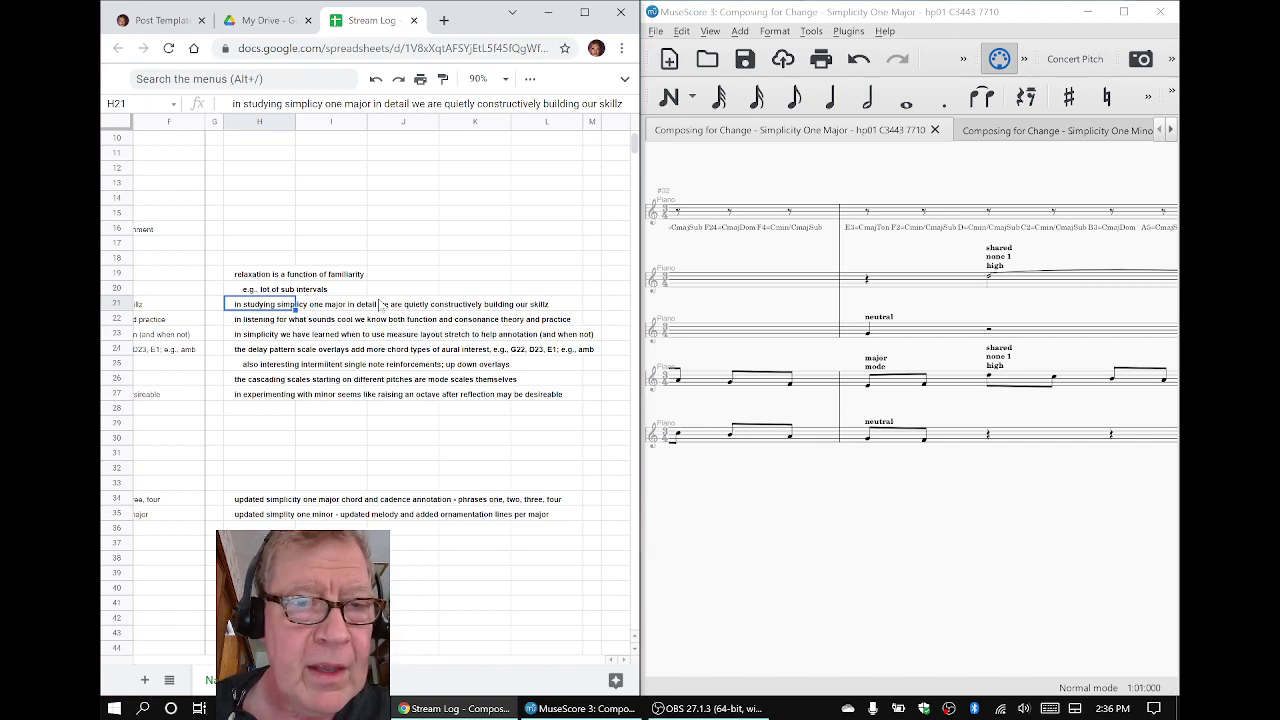
pyautogui.press('Down')
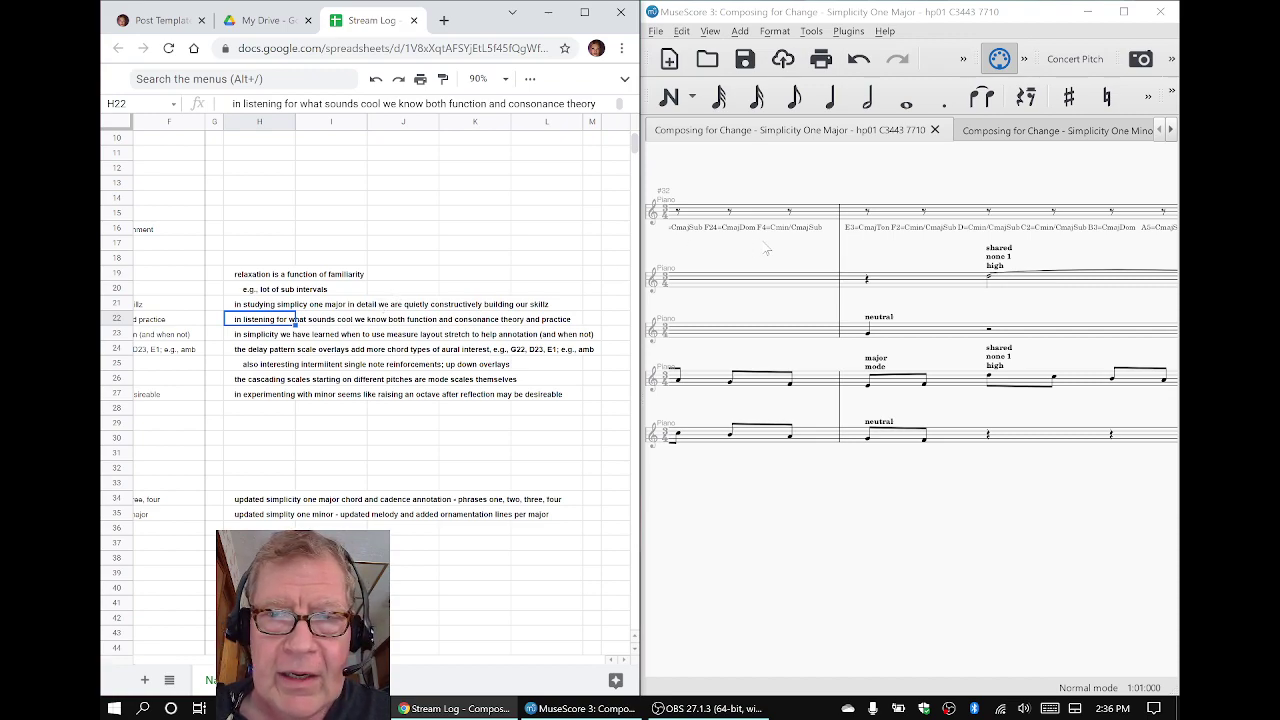
pyautogui.click(797, 240)
pyautogui.click(868, 229)
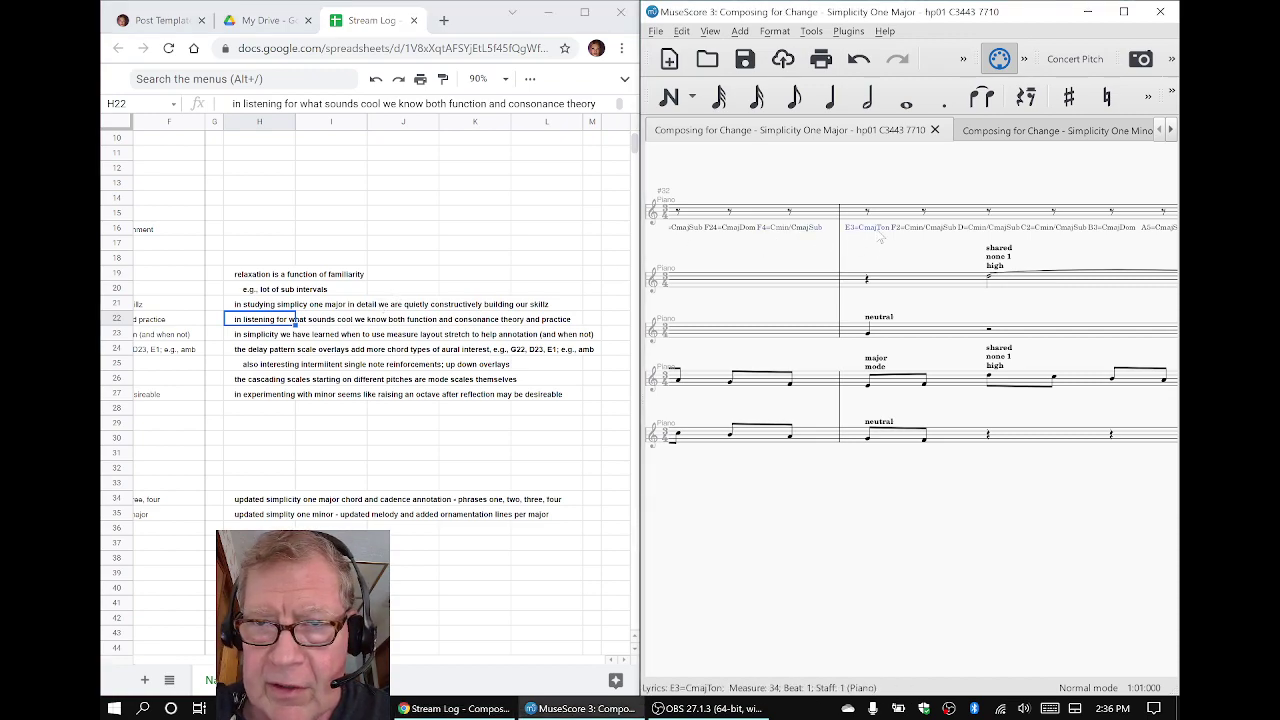
pyautogui.press('Right')
pyautogui.press('Right')
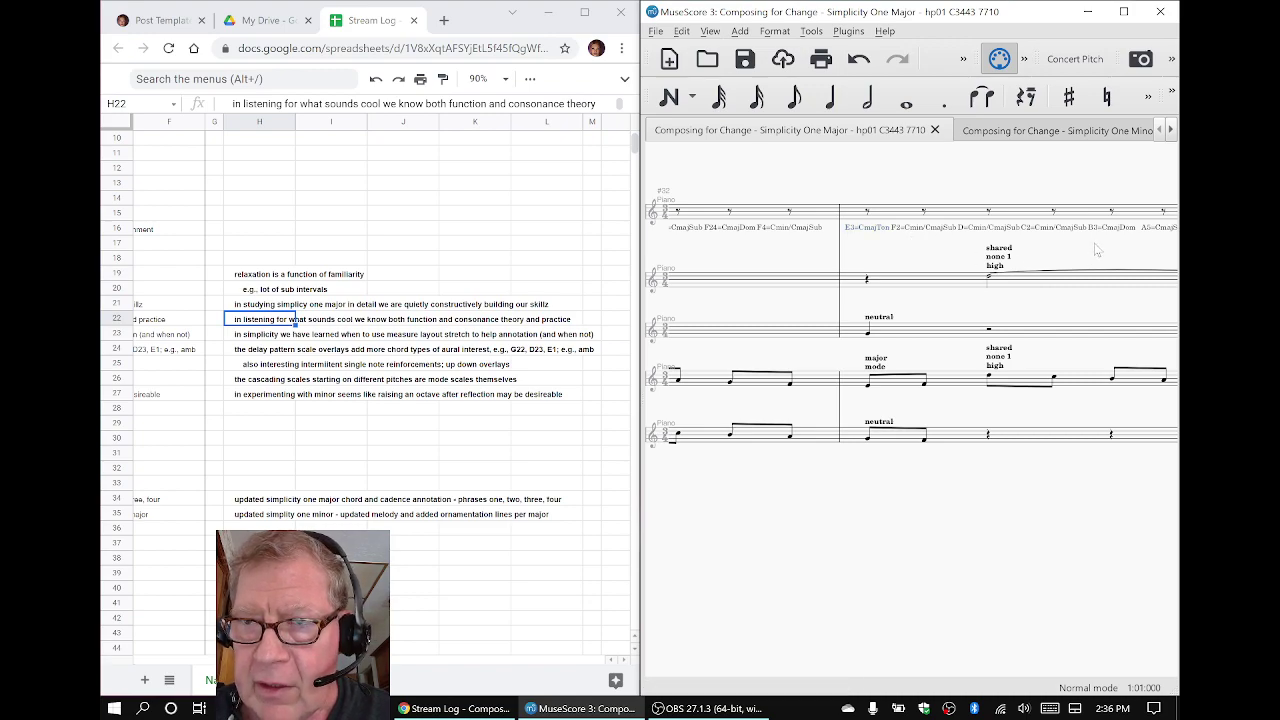
pyautogui.hscroll(3, 1000, 380)
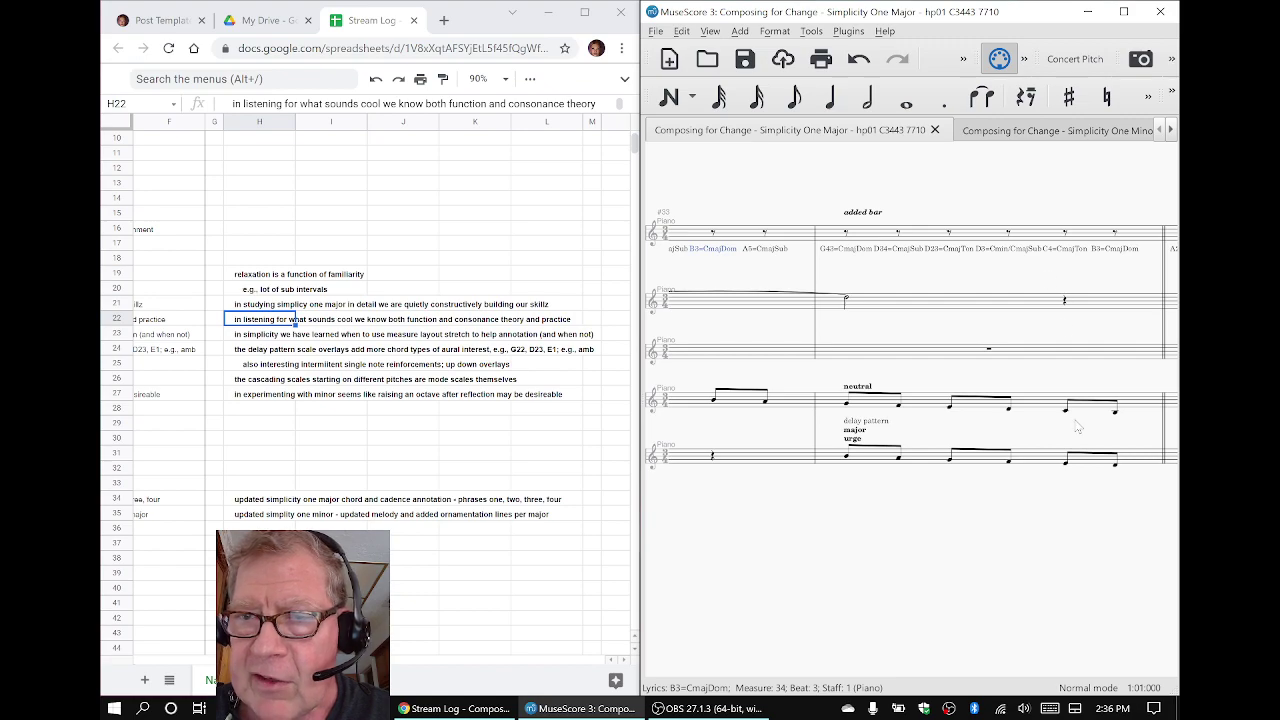
pyautogui.hscroll(3, 860, 510)
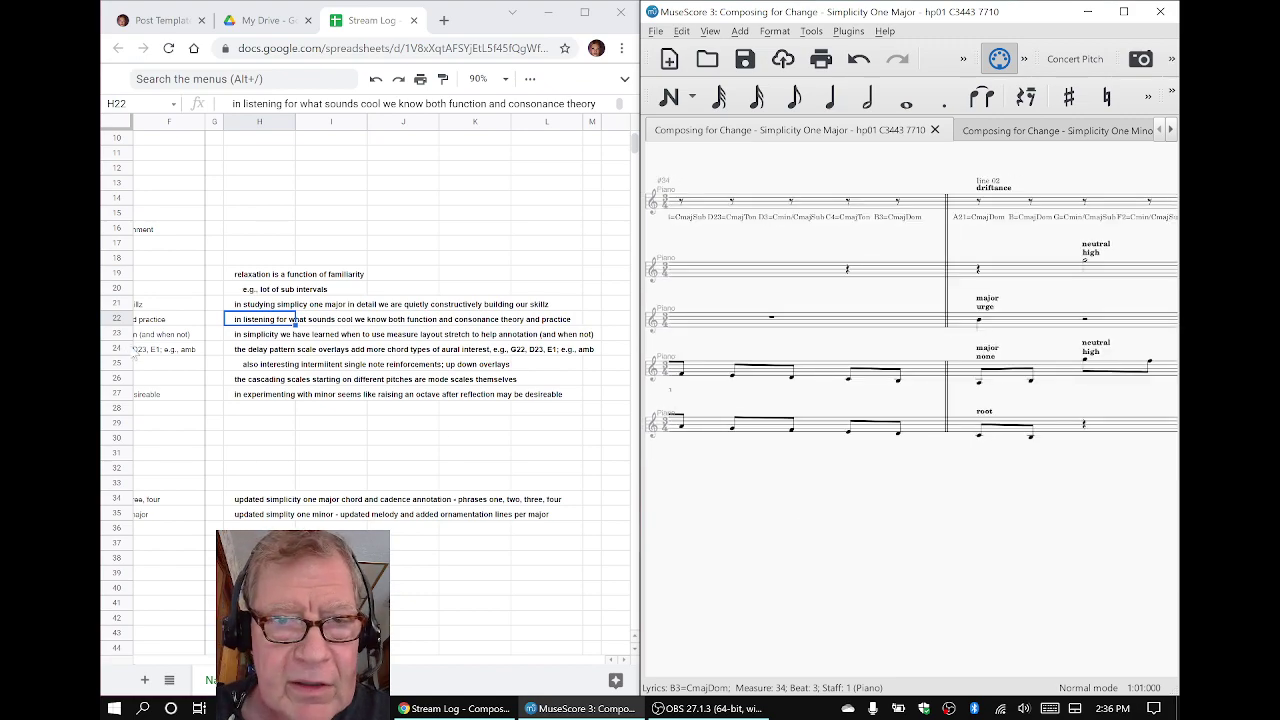
pyautogui.click(240, 352)
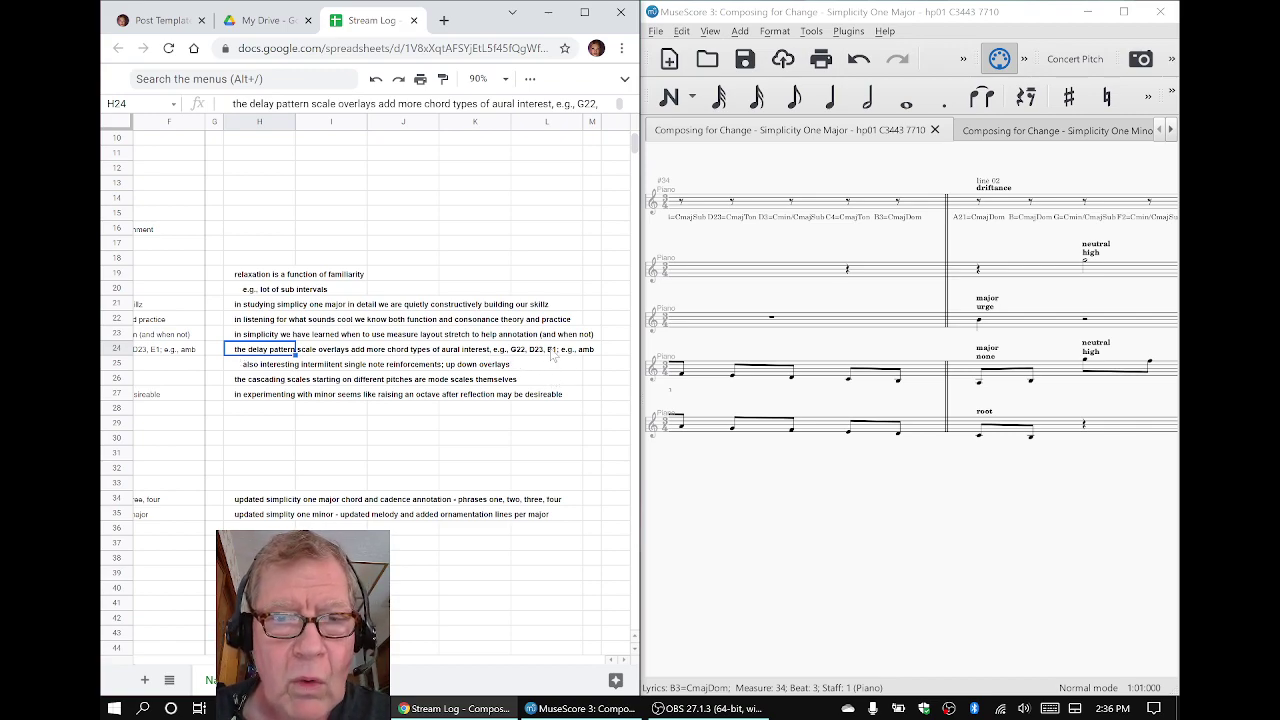
pyautogui.click(591, 352)
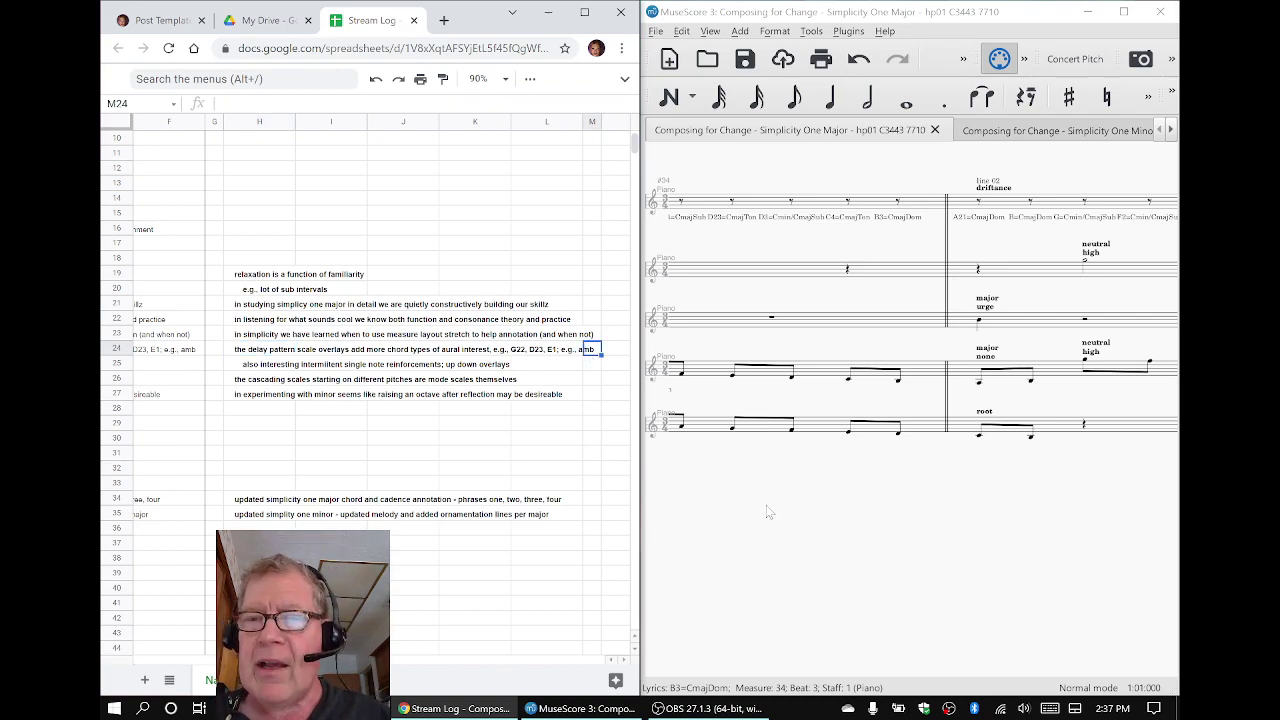
pyautogui.click(846, 488)
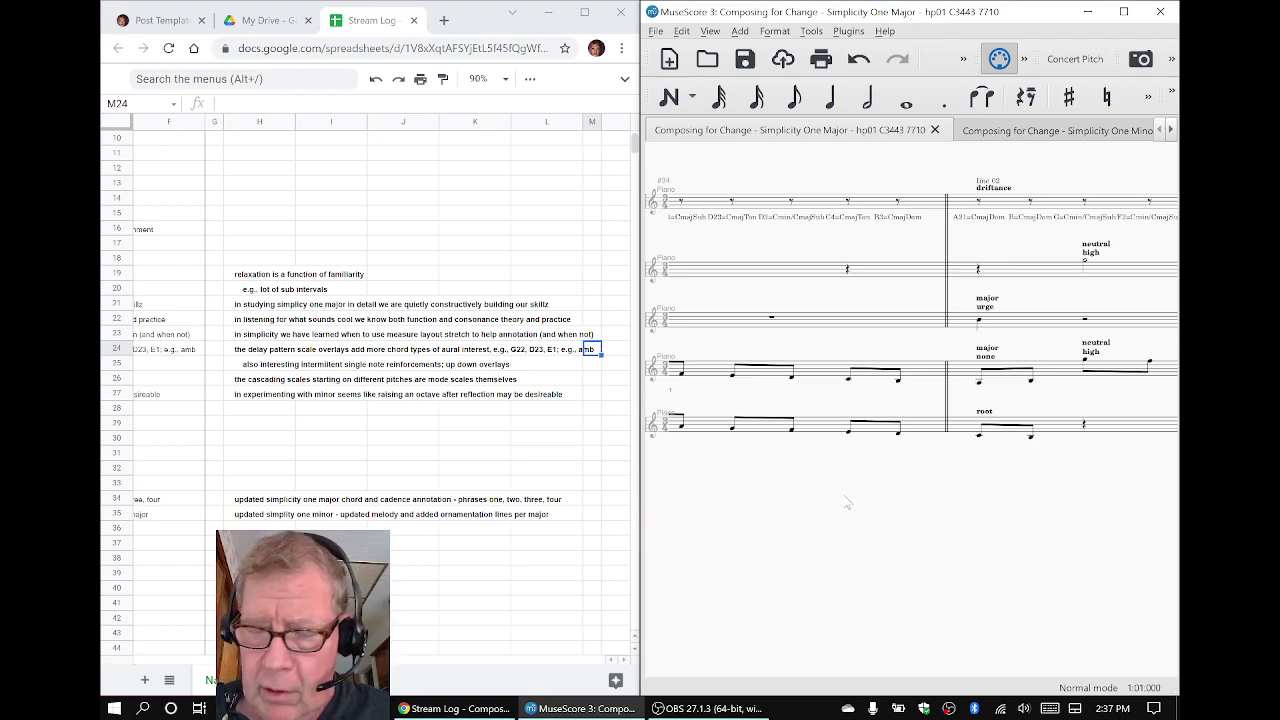
pyautogui.moveTo(829, 540); pyautogui.dragTo(1040, 500)
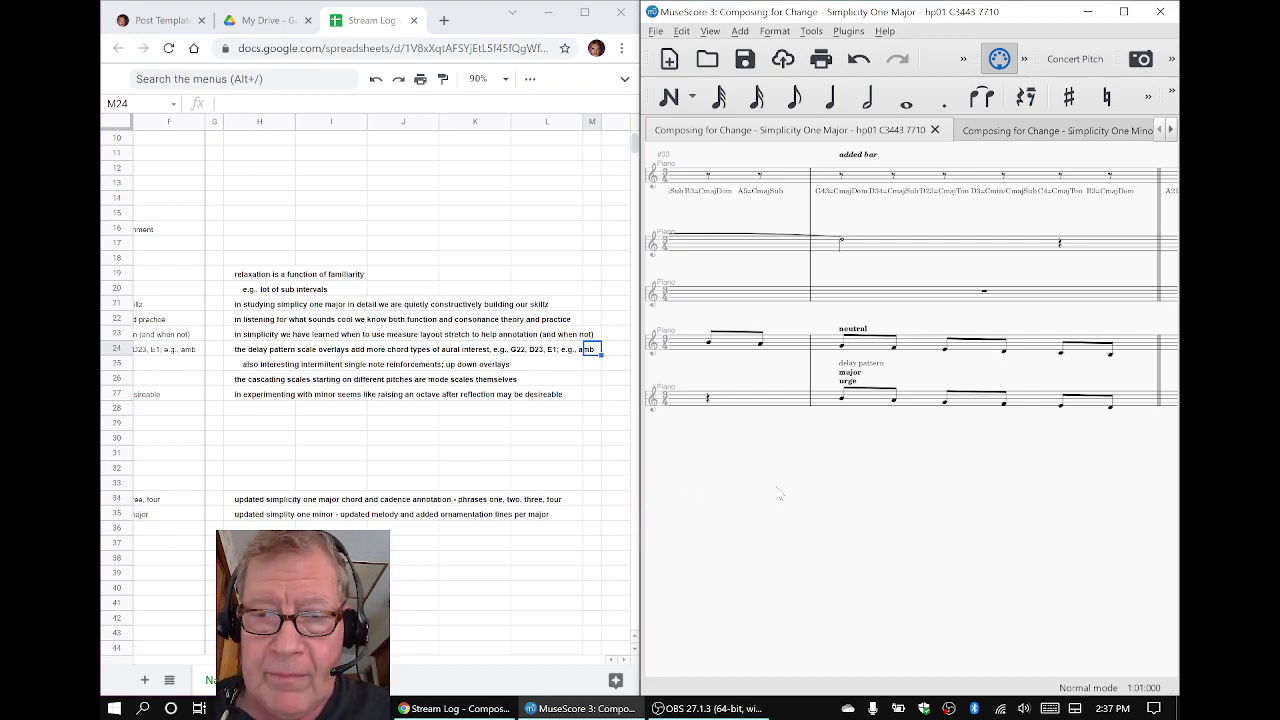
pyautogui.press('p')
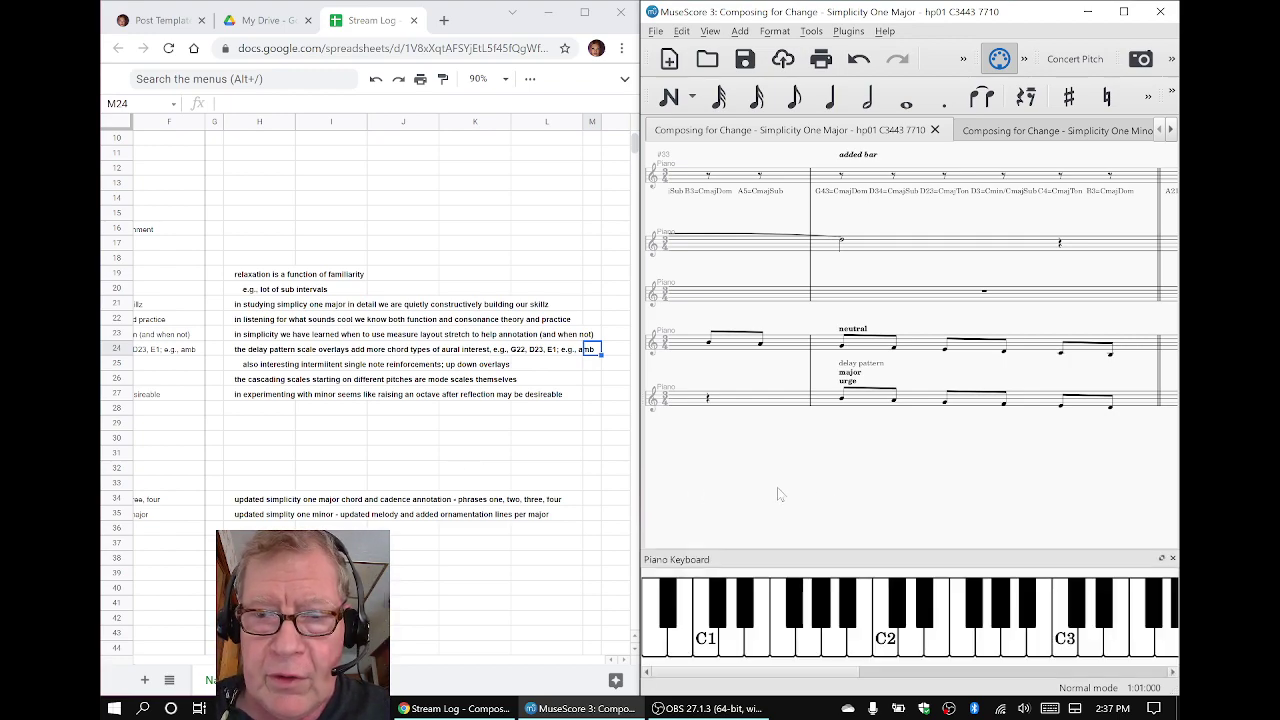
# Sound C1 on the Piano Keyboard, show its lower octaves, and maximize the score window
pyautogui.click(703, 650)
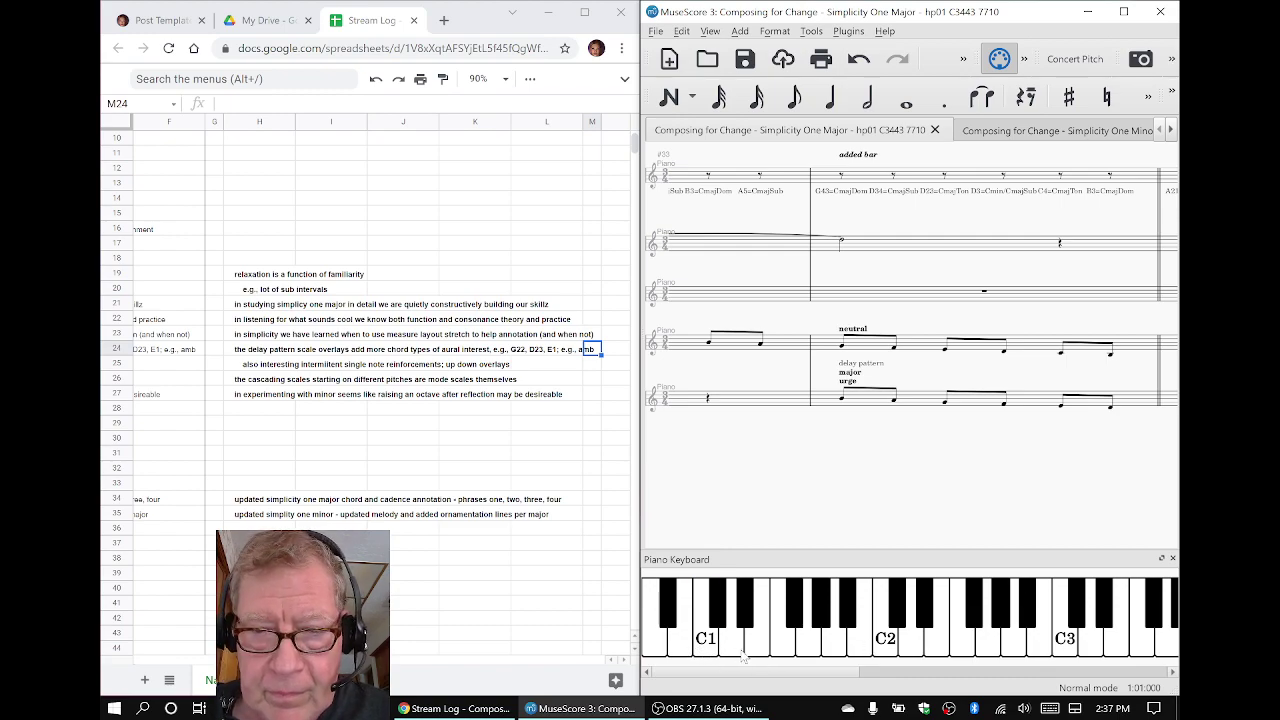
pyautogui.click(933, 674)
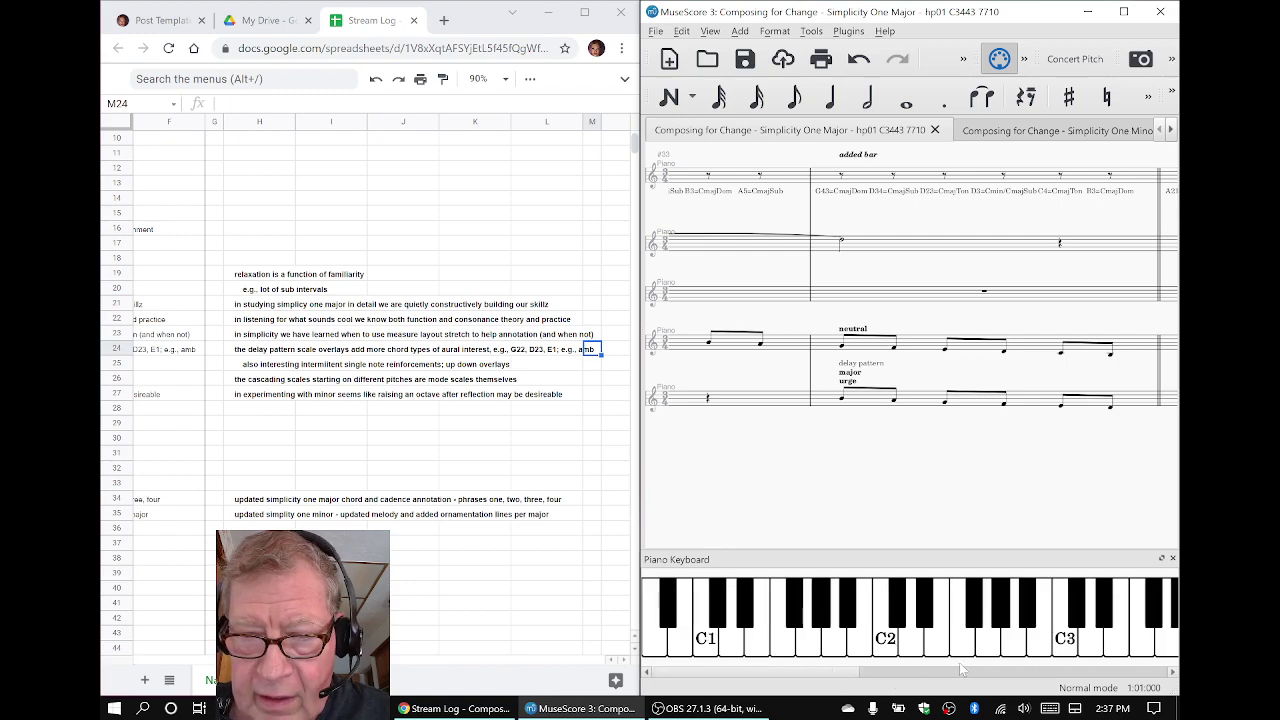
pyautogui.click(1123, 11)
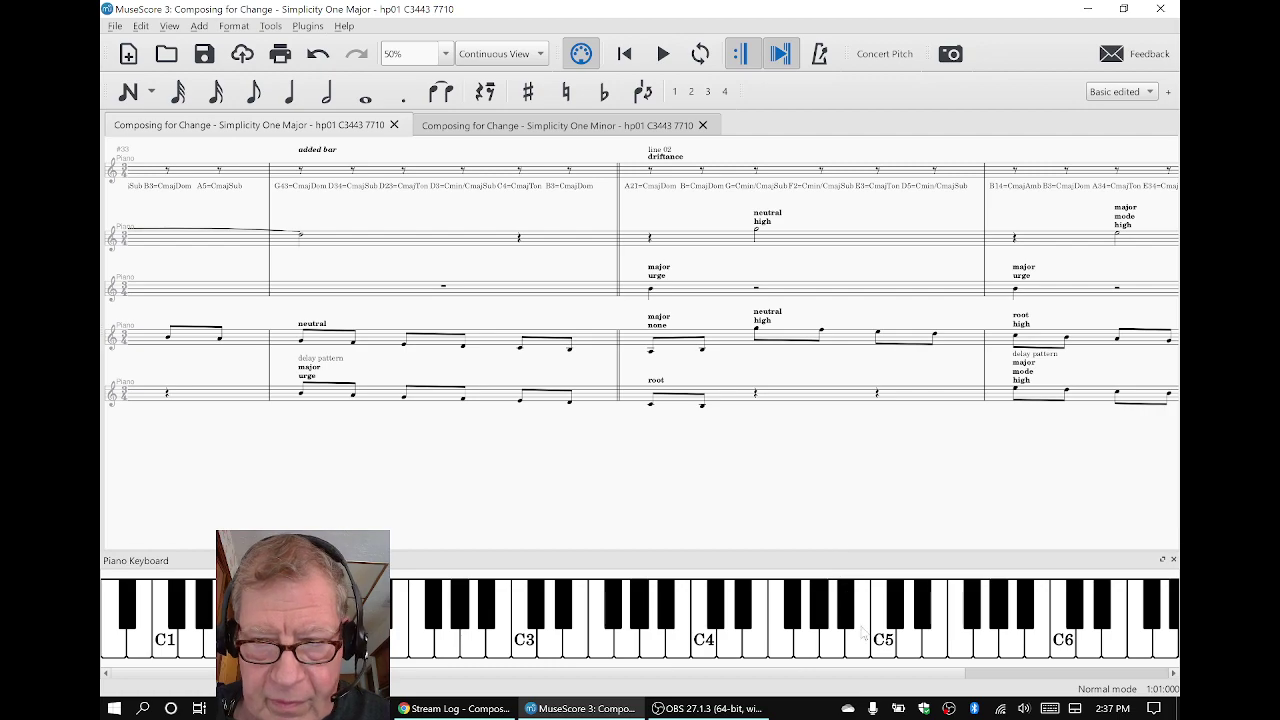
# Play C4, D4, G4, A4, B4, C5, E5 and G5 on the Piano Keyboard to hear them
pyautogui.hscroll(1, 948, 672)
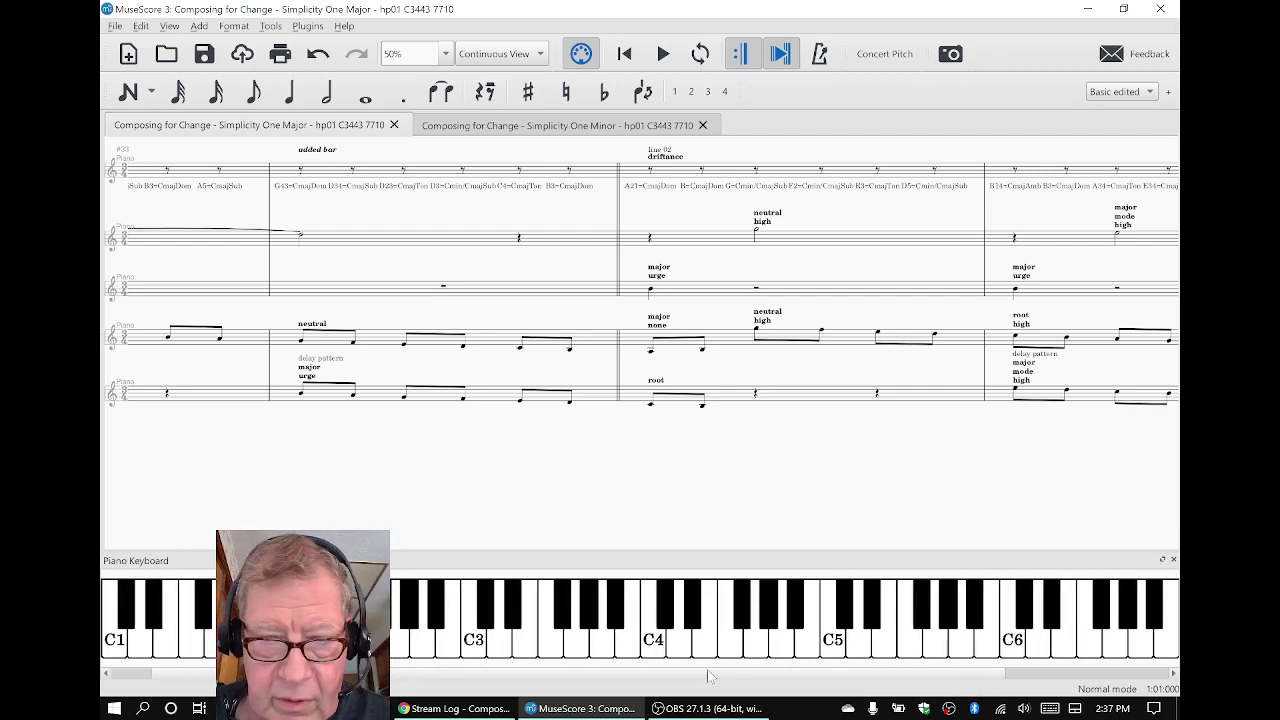
pyautogui.click(657, 648)
pyautogui.click(706, 654)
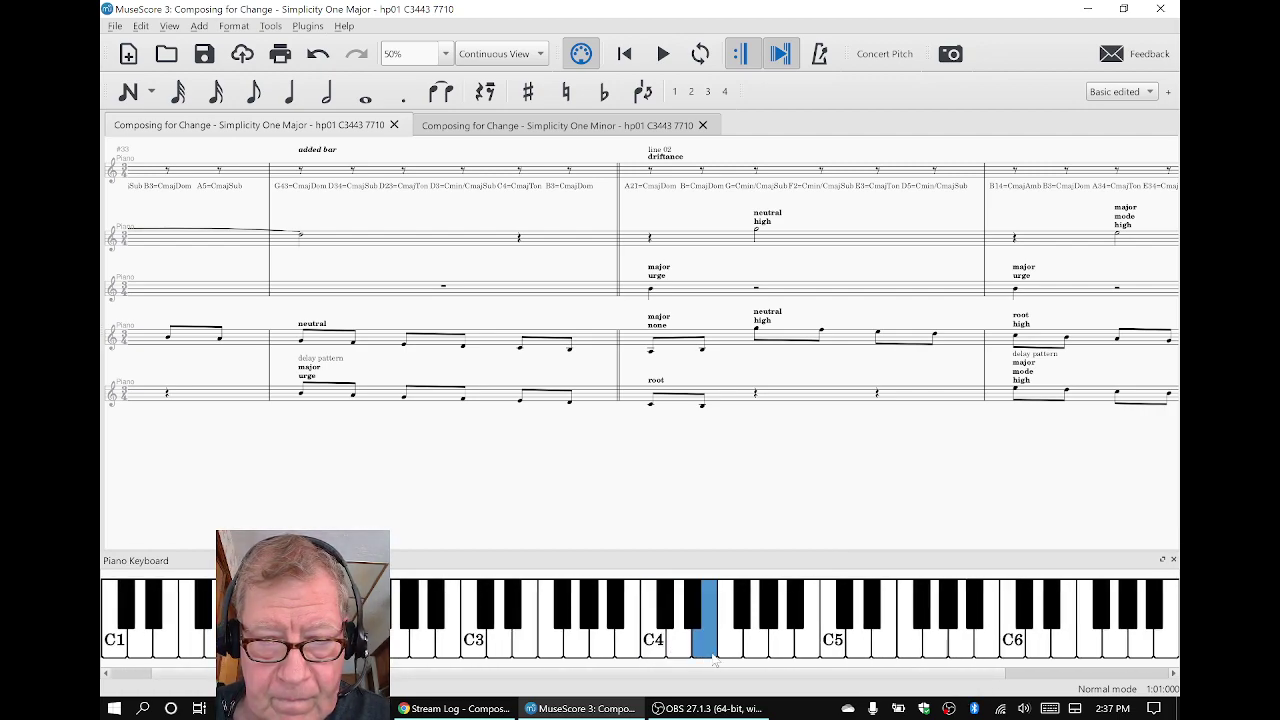
pyautogui.click(755, 656)
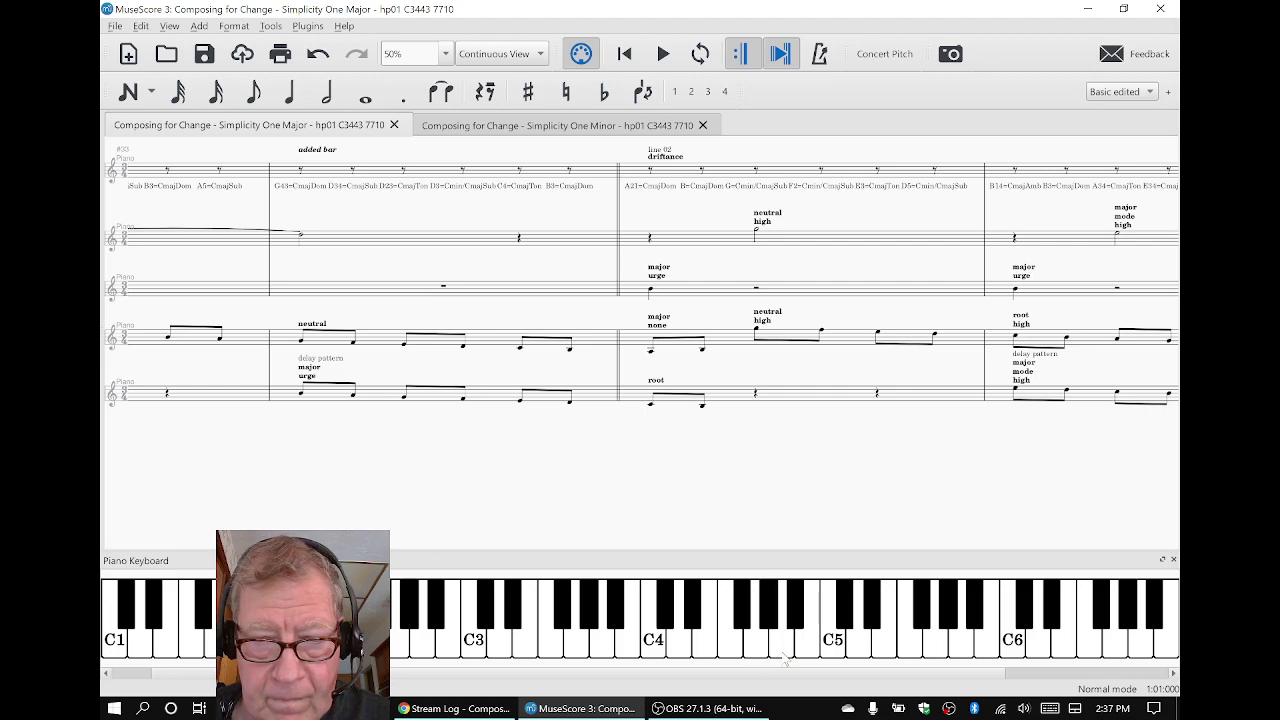
pyautogui.click(808, 656)
pyautogui.click(836, 656)
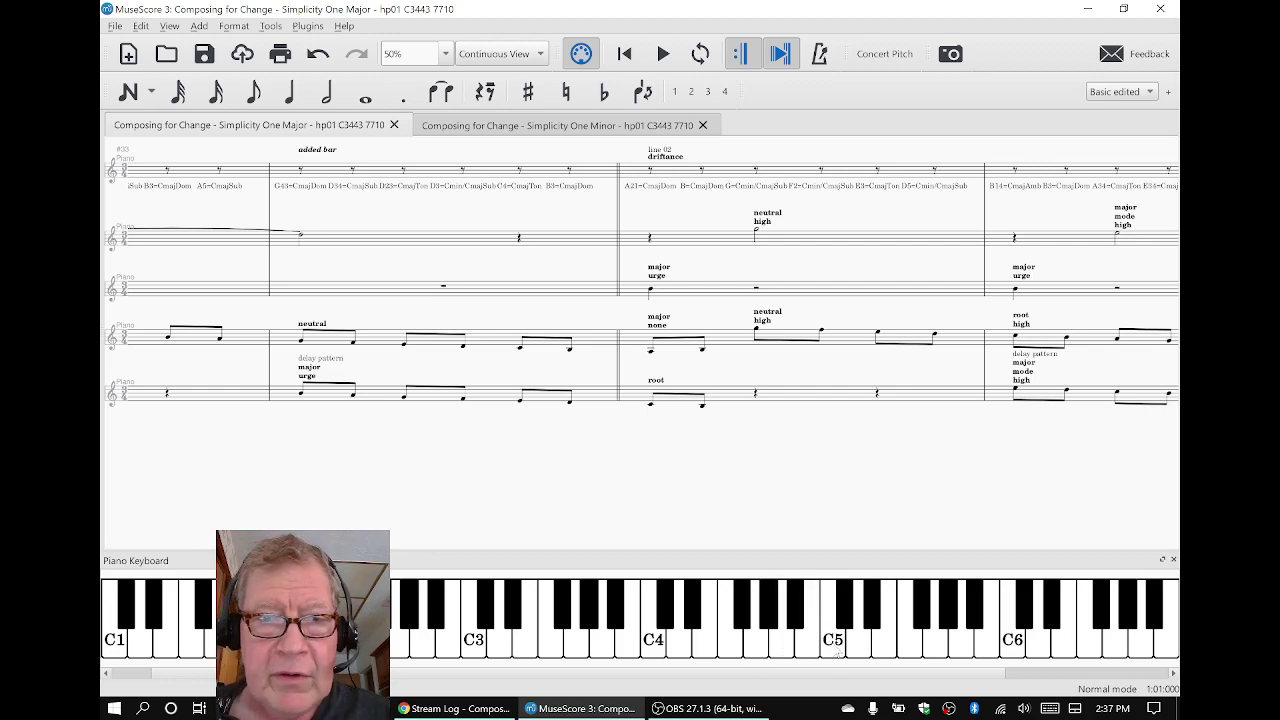
pyautogui.click(756, 652)
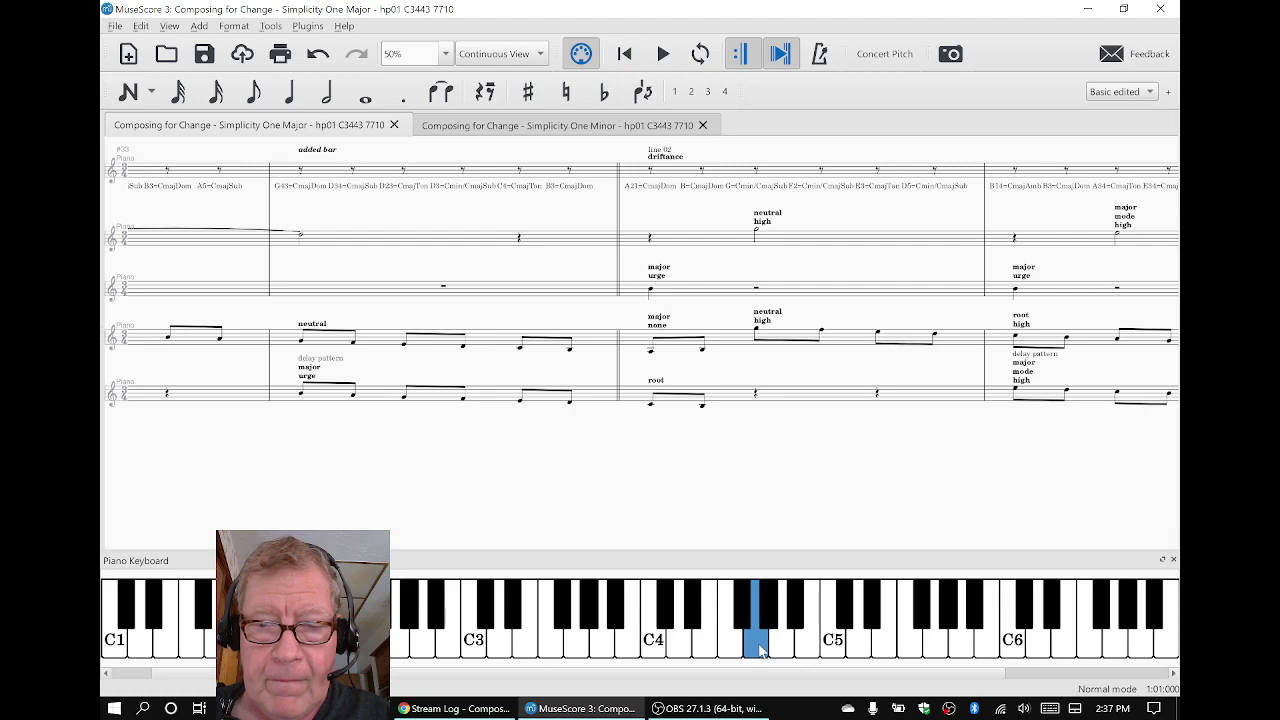
pyautogui.click(785, 654)
pyautogui.click(815, 656)
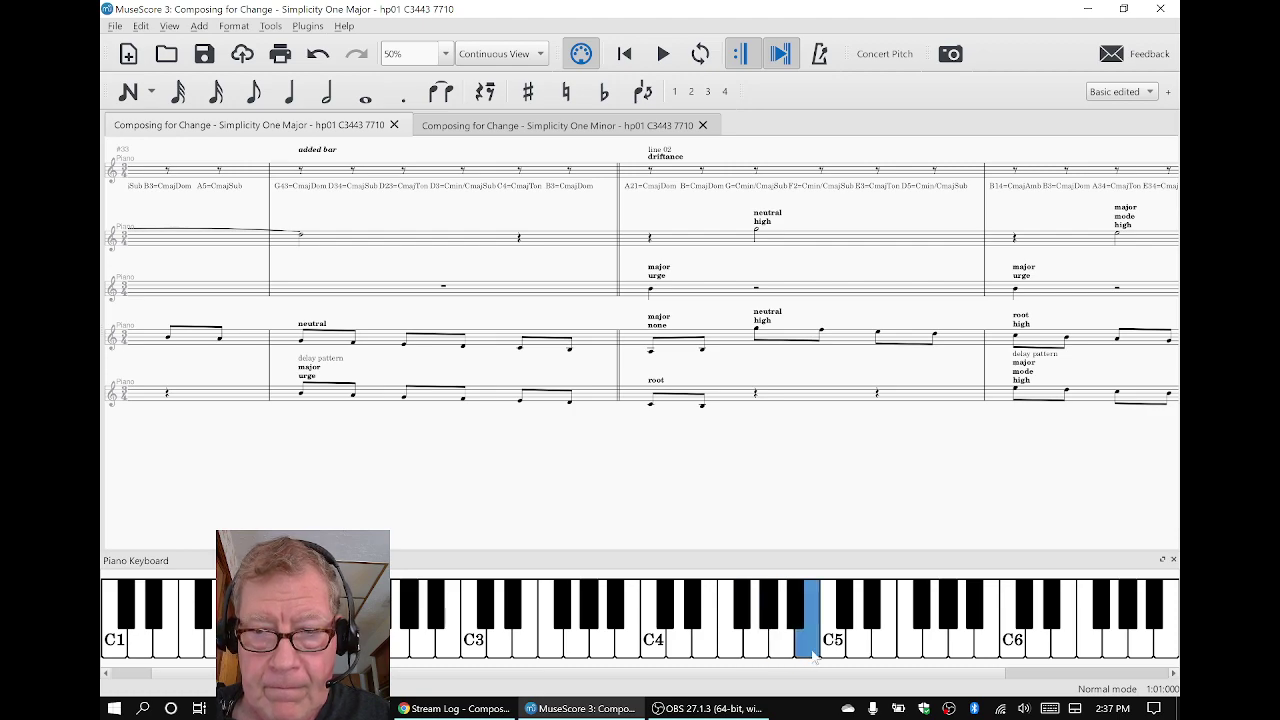
pyautogui.click(884, 654)
pyautogui.click(925, 654)
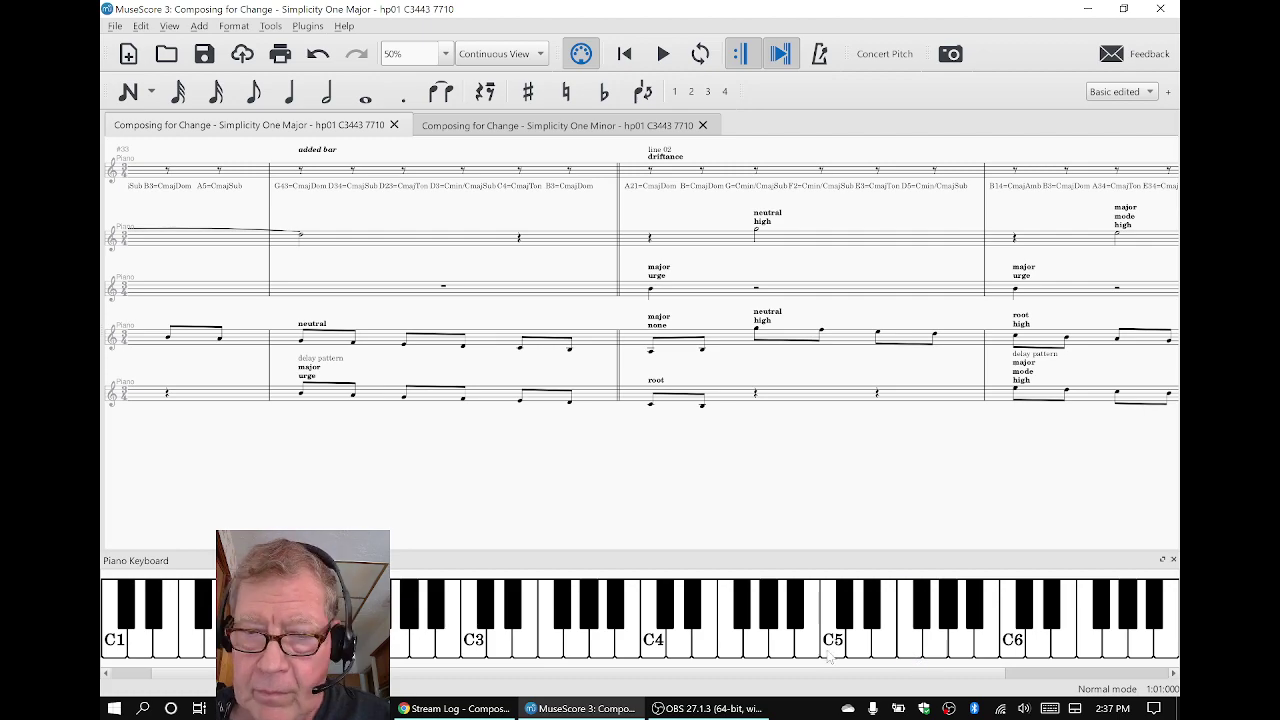
pyautogui.click(775, 652)
pyautogui.click(746, 650)
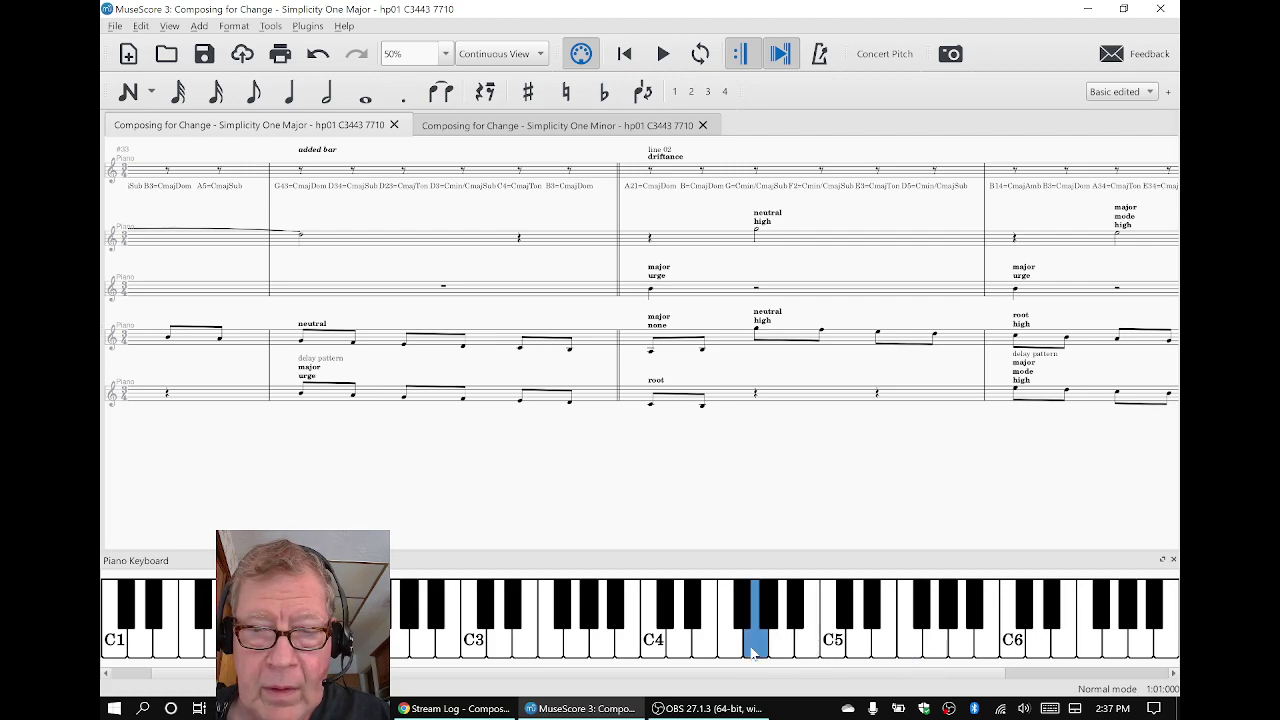
# Select the fourth-staff D5 and step through the measure 33–34 notes to hear them
pyautogui.hscroll(-5, 288, 467)
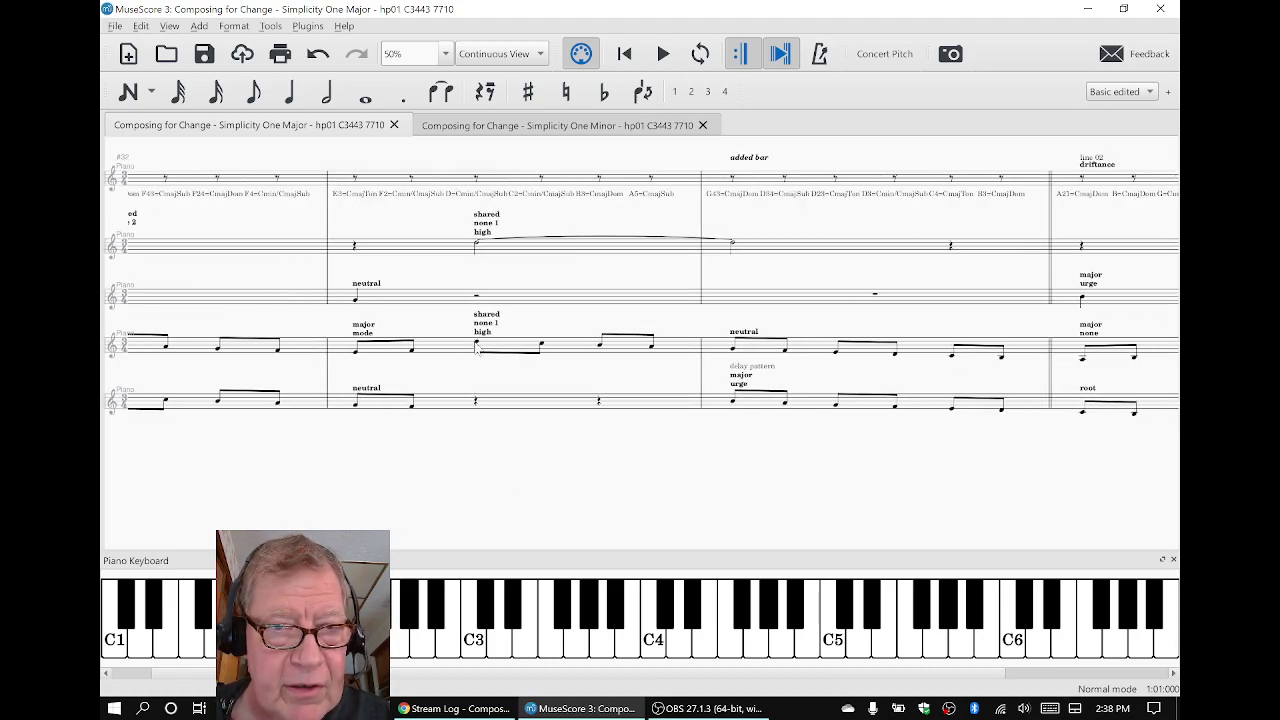
pyautogui.click(476, 345)
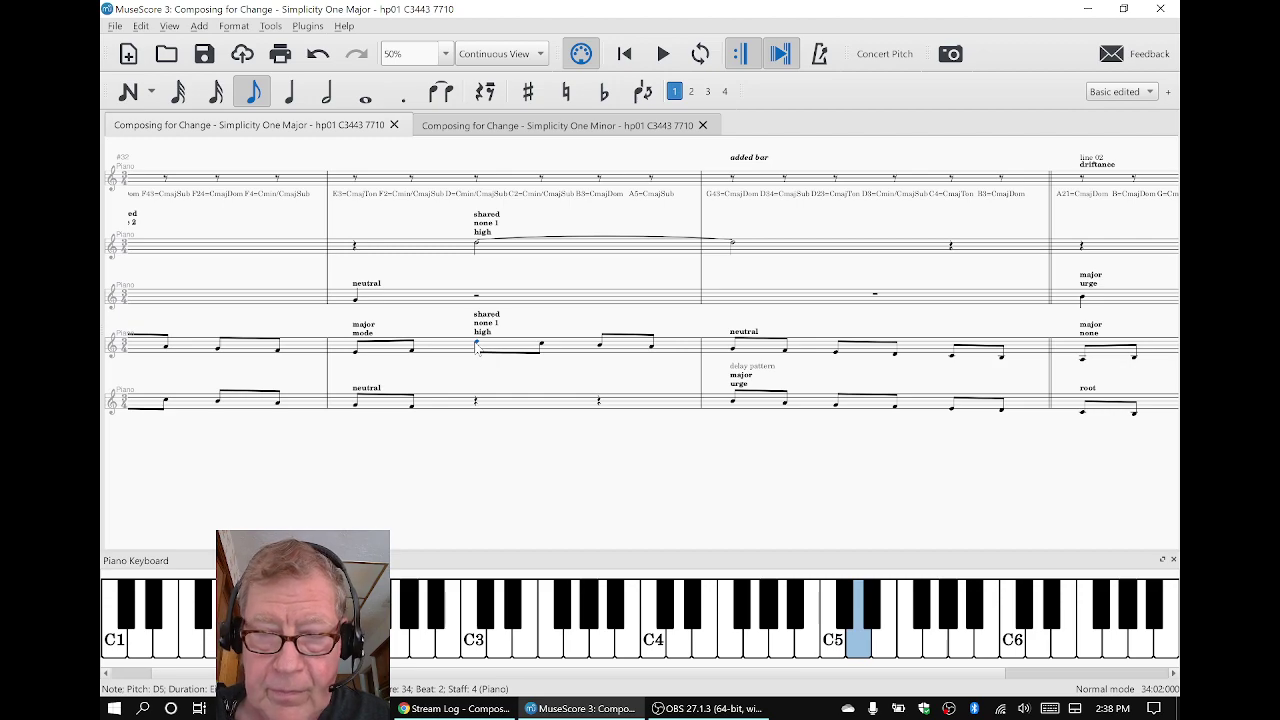
pyautogui.press('Left')
pyautogui.press('Left')
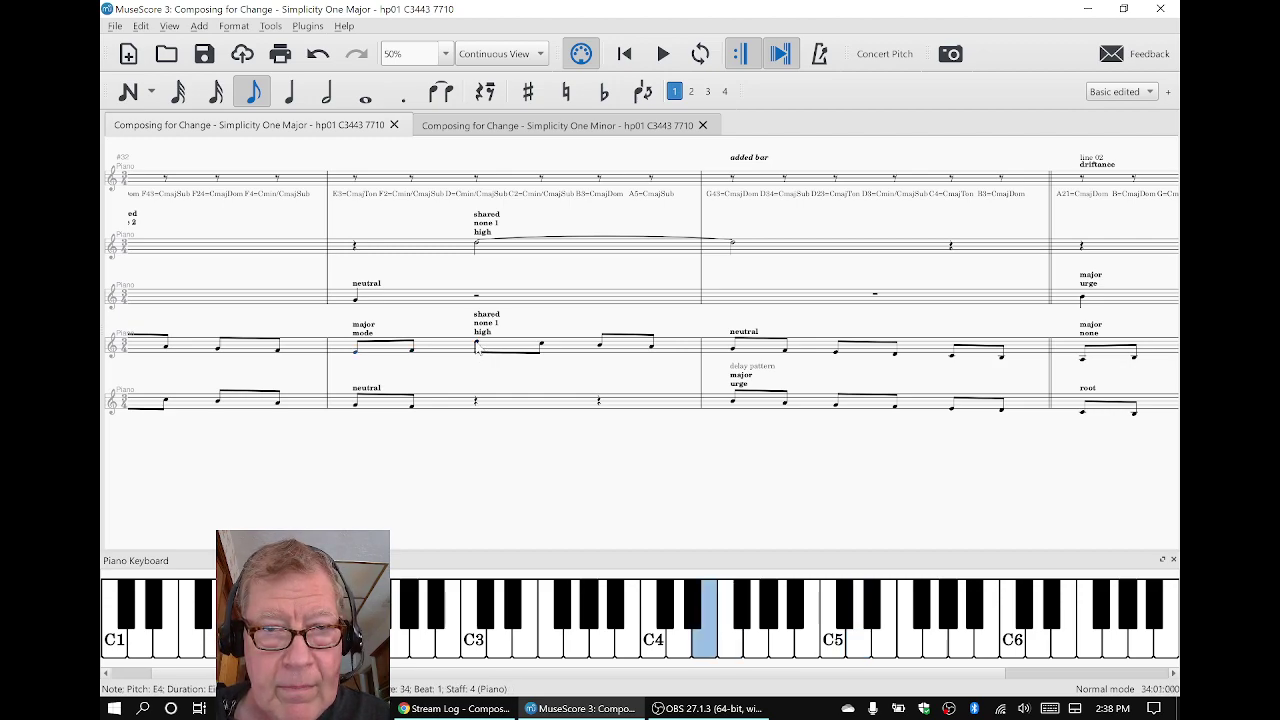
pyautogui.press('Right')
pyautogui.press('Left')
pyautogui.press('Left')
pyautogui.press('Right')
pyautogui.press('Left')
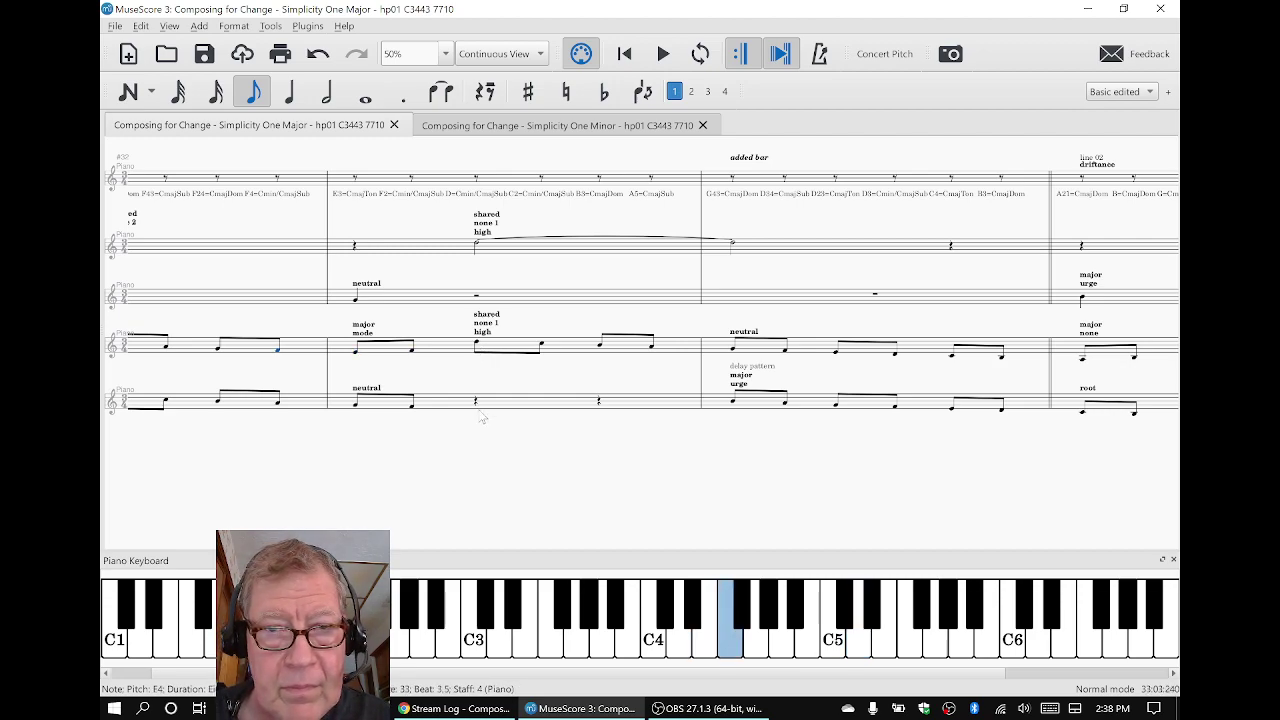
pyautogui.press('Left')
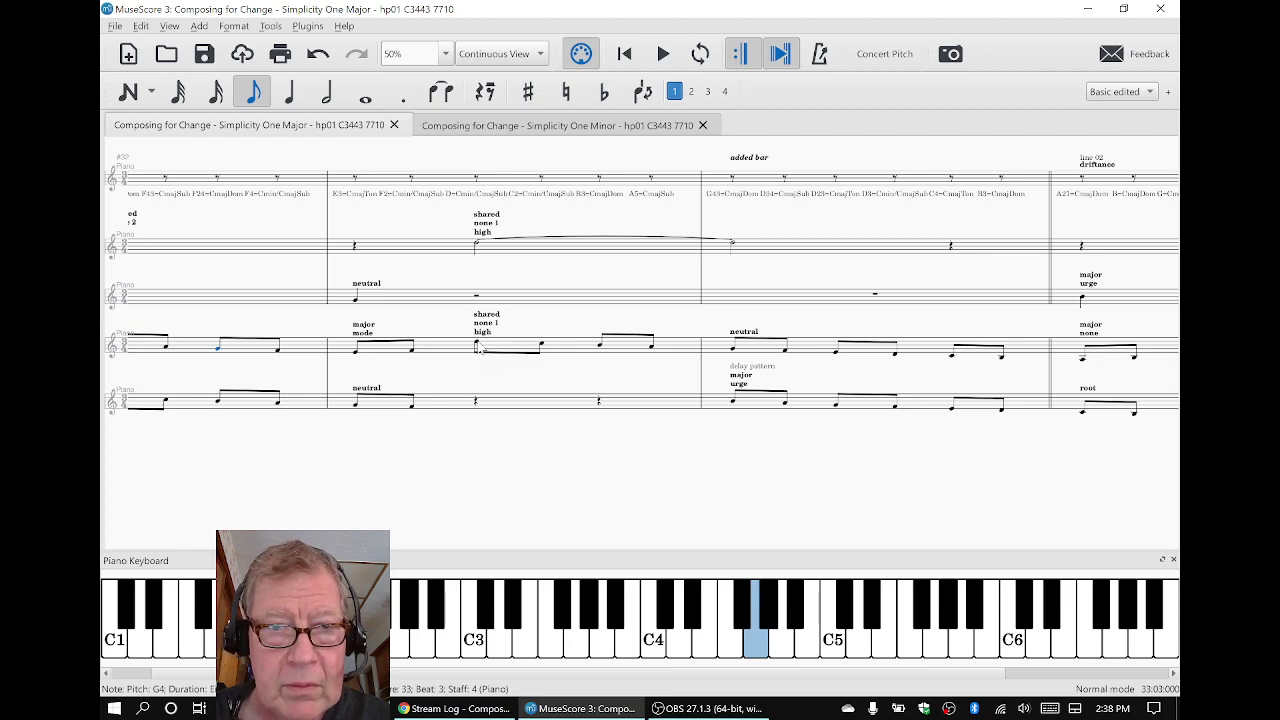
pyautogui.press('Right')
pyautogui.press('Right')
pyautogui.press('Right')
pyautogui.press('Left')
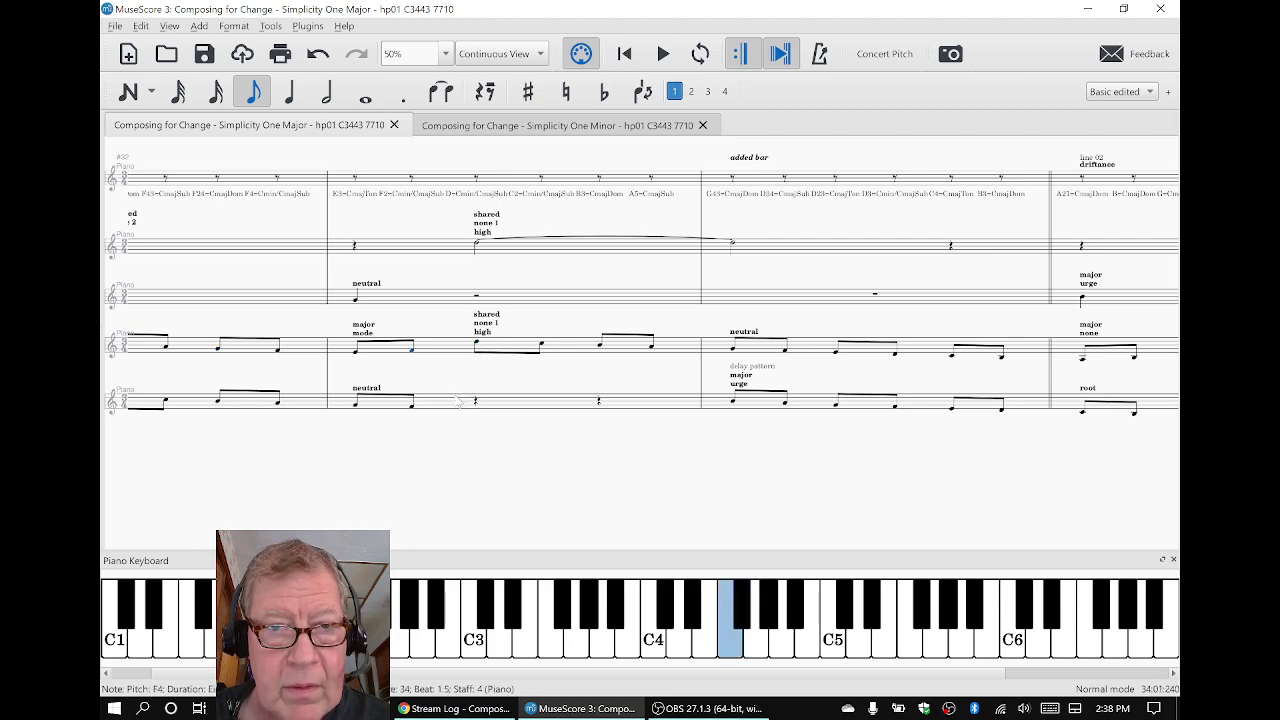
pyautogui.press('Left')
pyautogui.press('Left')
pyautogui.press('Left')
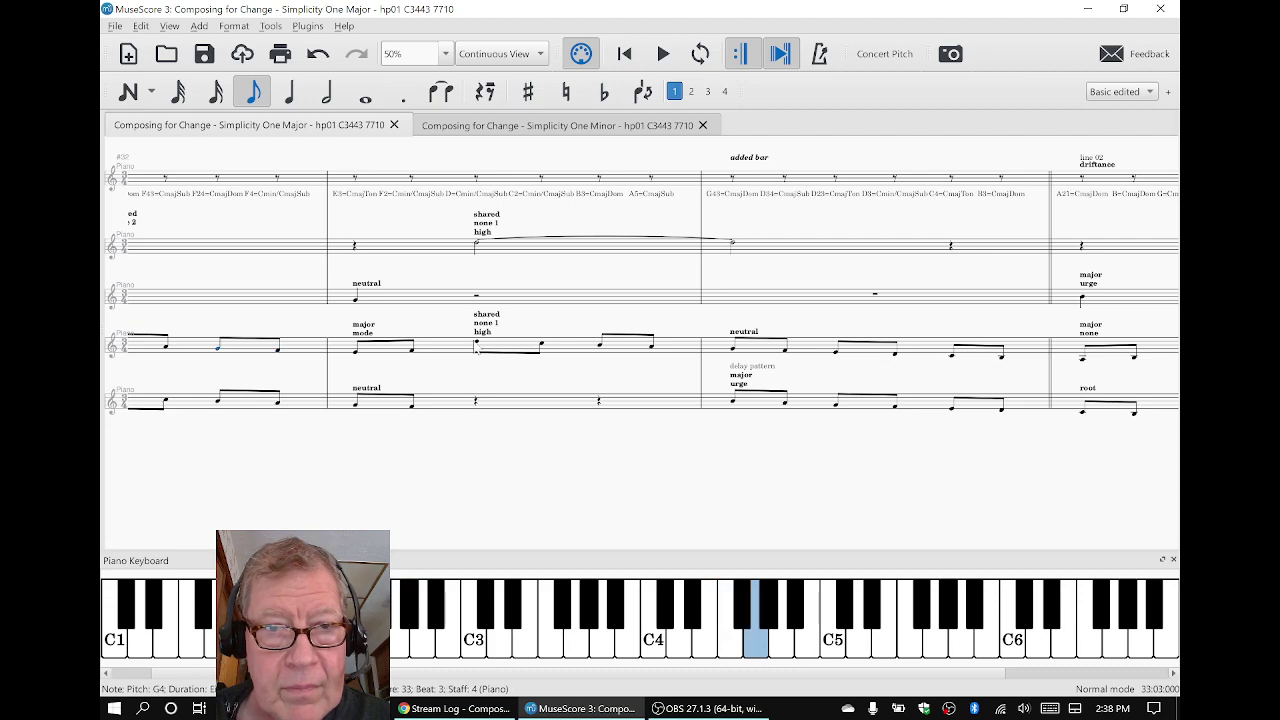
# Step through measures 34–35 to the D4 on beat 2.5, then return to Stream Log
pyautogui.press('Right')
pyautogui.press('Right')
pyautogui.press('Right')
pyautogui.press('Right')
pyautogui.press('Right')
pyautogui.press('Right')
pyautogui.press('Right')
pyautogui.press('Right')
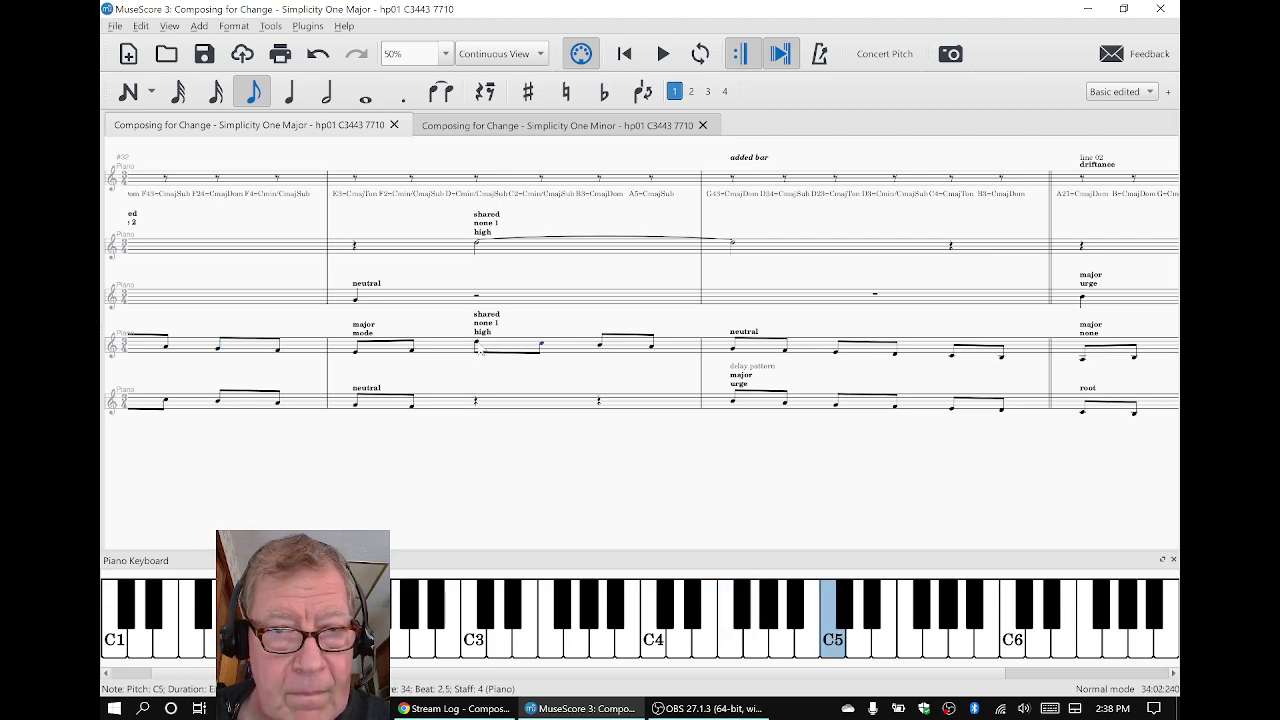
pyautogui.press('Right')
pyautogui.press('Right')
pyautogui.press('Right')
pyautogui.press('Right')
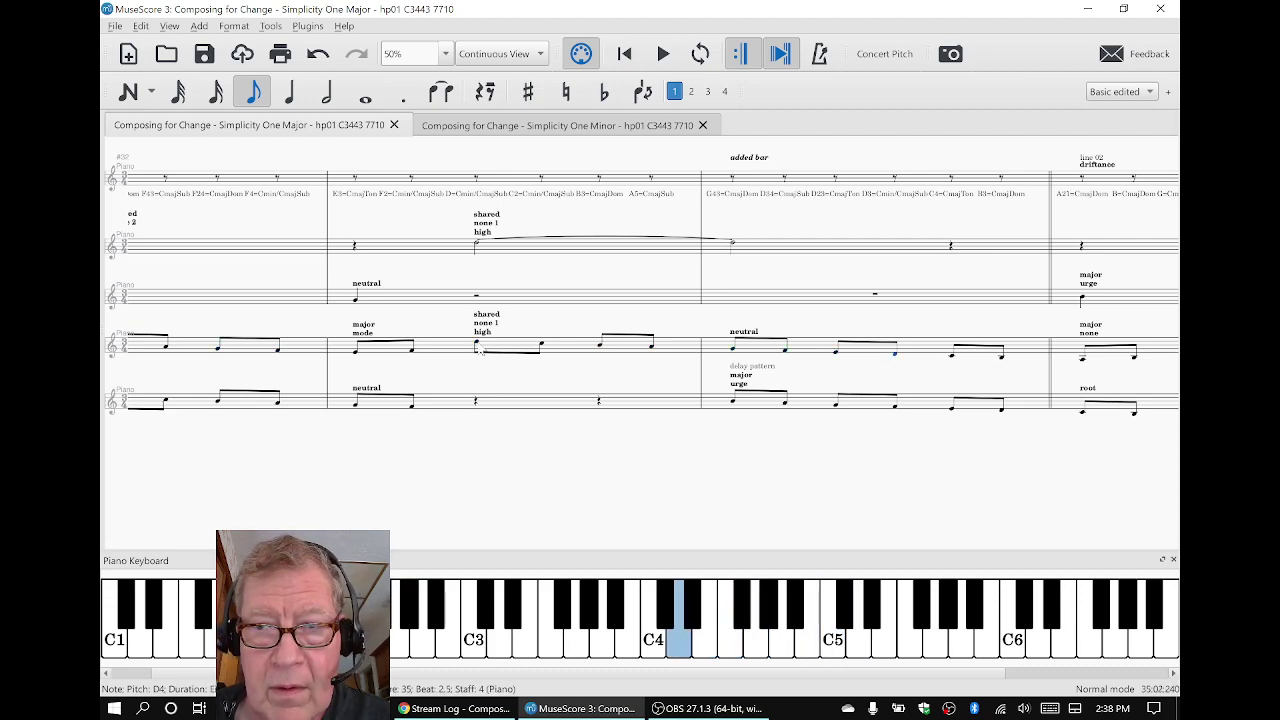
pyautogui.press('Left')
pyautogui.press('Left')
pyautogui.press('Left')
pyautogui.press('Left')
pyautogui.press('Left')
pyautogui.press('Left')
pyautogui.press('Left')
pyautogui.press('Left')
pyautogui.press('Right')
pyautogui.press('Right')
pyautogui.press('Right')
pyautogui.press('Right')
pyautogui.press('Right')
pyautogui.press('Right')
pyautogui.press('Right')
pyautogui.press('Right')
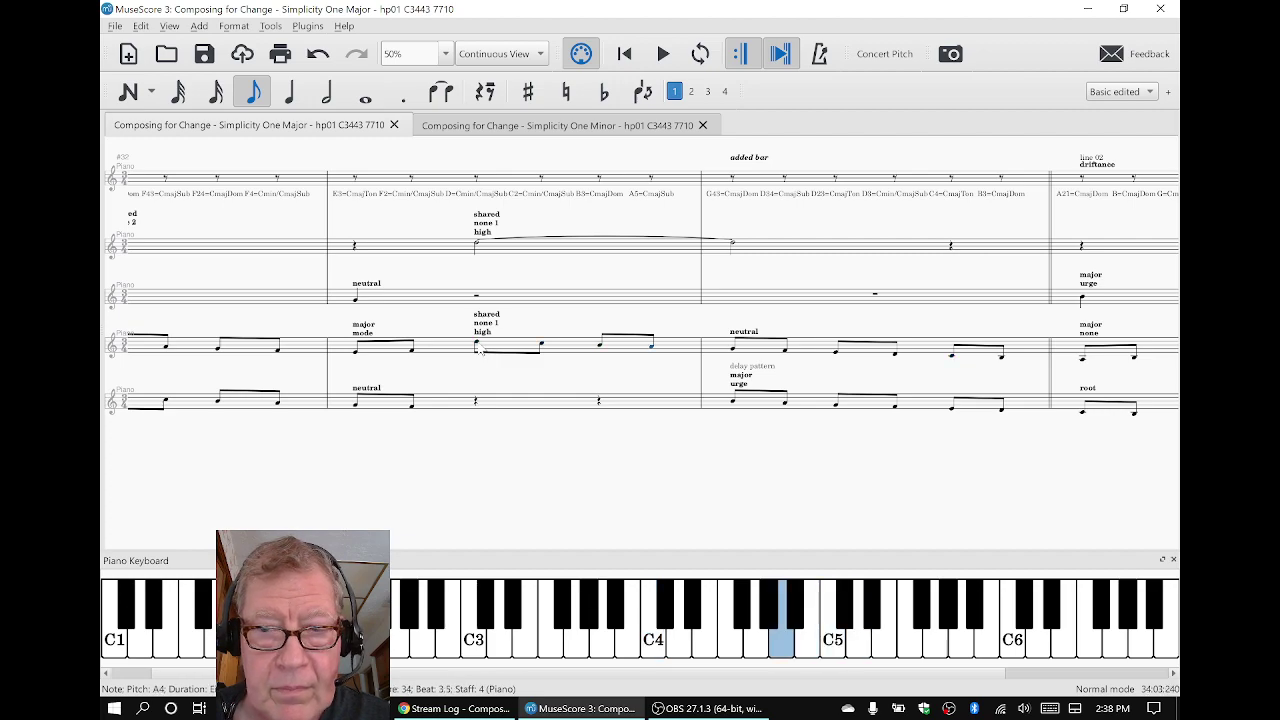
pyautogui.press('Left')
pyautogui.press('Left')
pyautogui.press('Left')
pyautogui.press('Left')
pyautogui.press('Left')
pyautogui.press('Left')
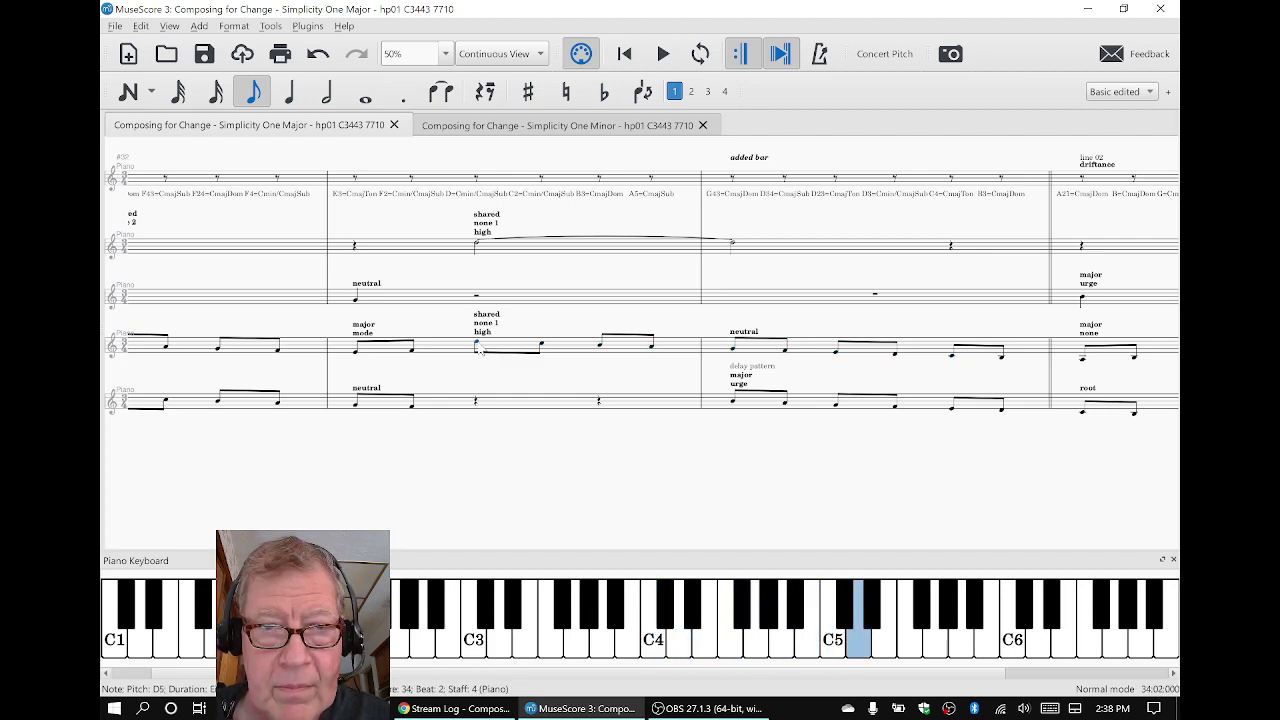
pyautogui.press('Left')
pyautogui.press('Left')
pyautogui.press('Left')
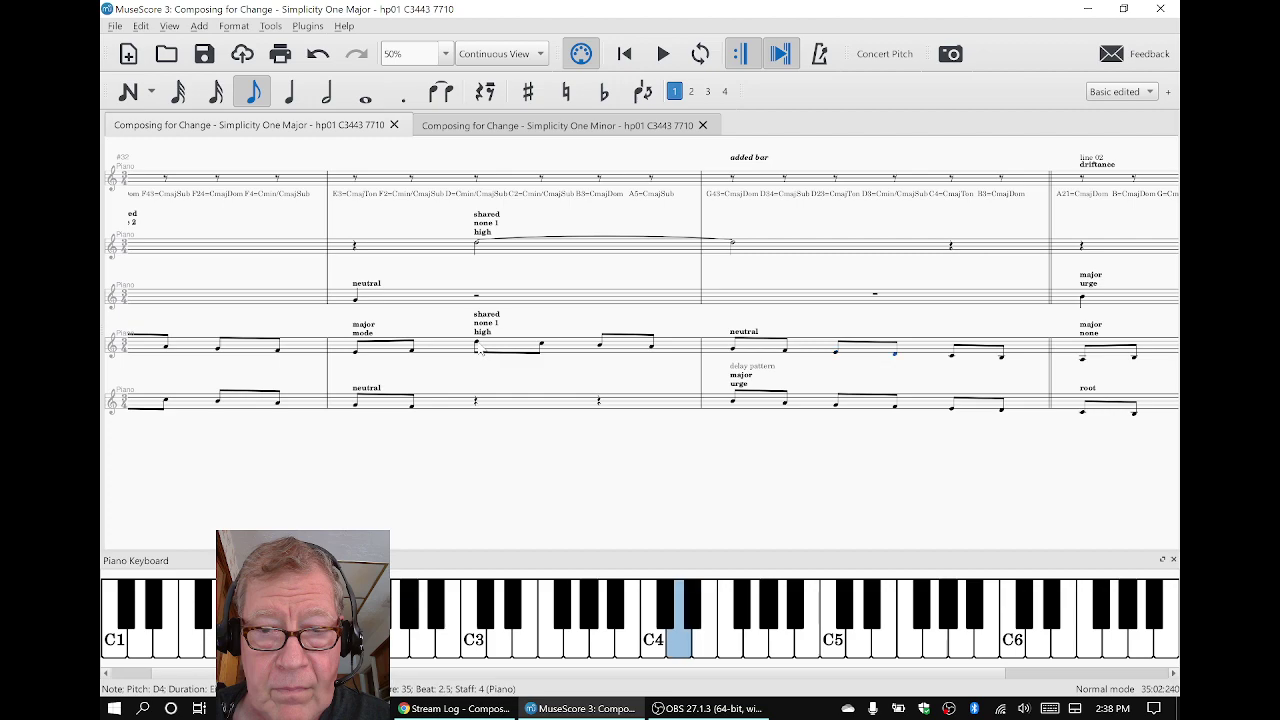
pyautogui.press('Right')
pyautogui.press('Right')
pyautogui.press('Right')
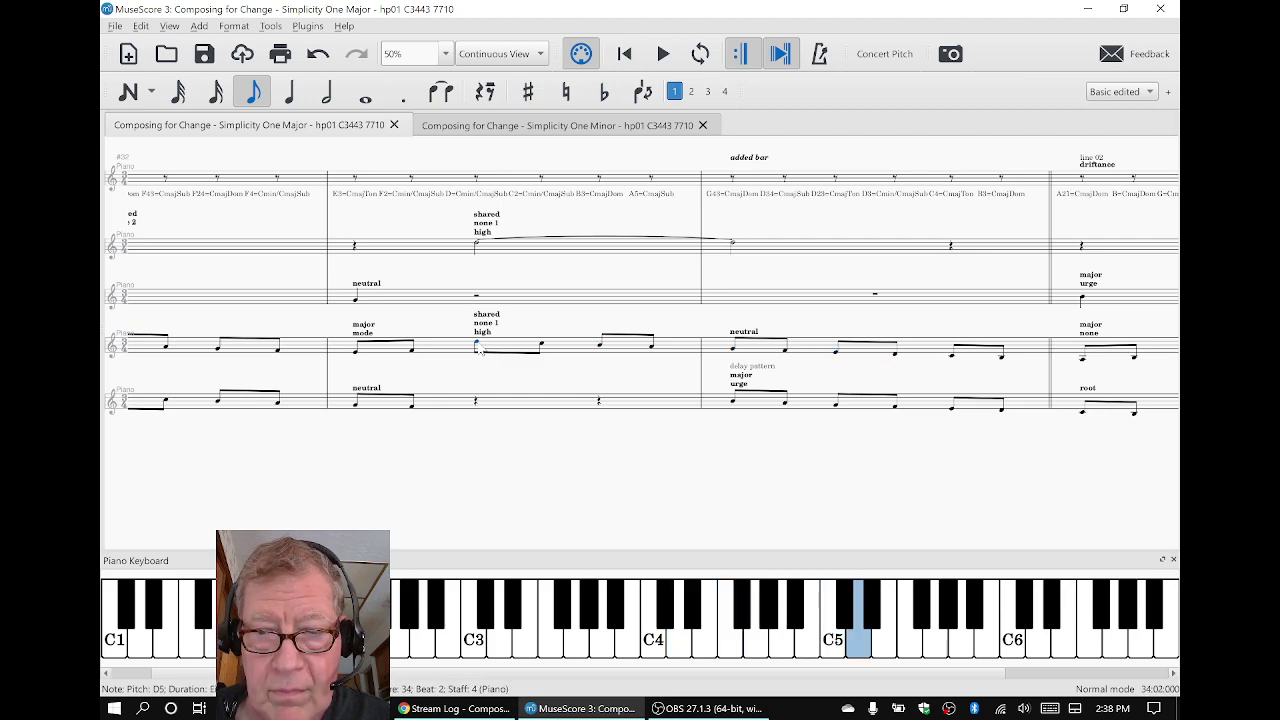
pyautogui.press('Right')
pyautogui.press('Right')
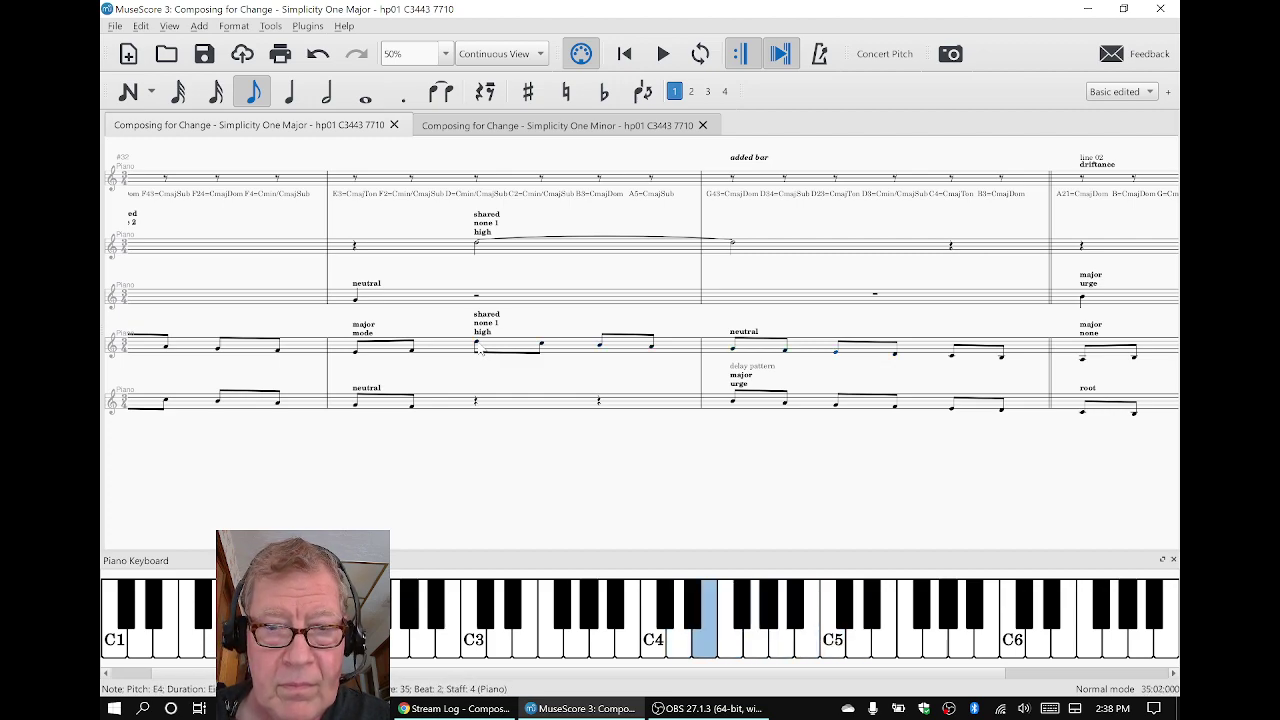
pyautogui.press('Escape')
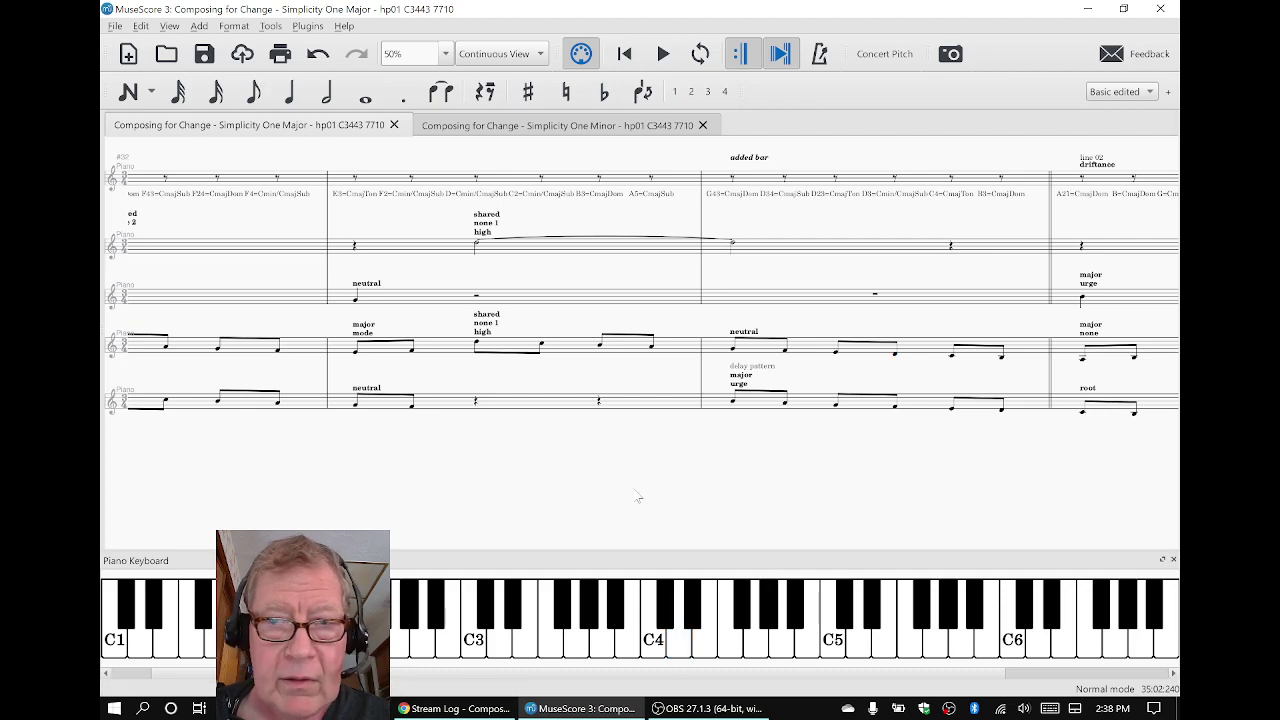
pyautogui.click(480, 708)
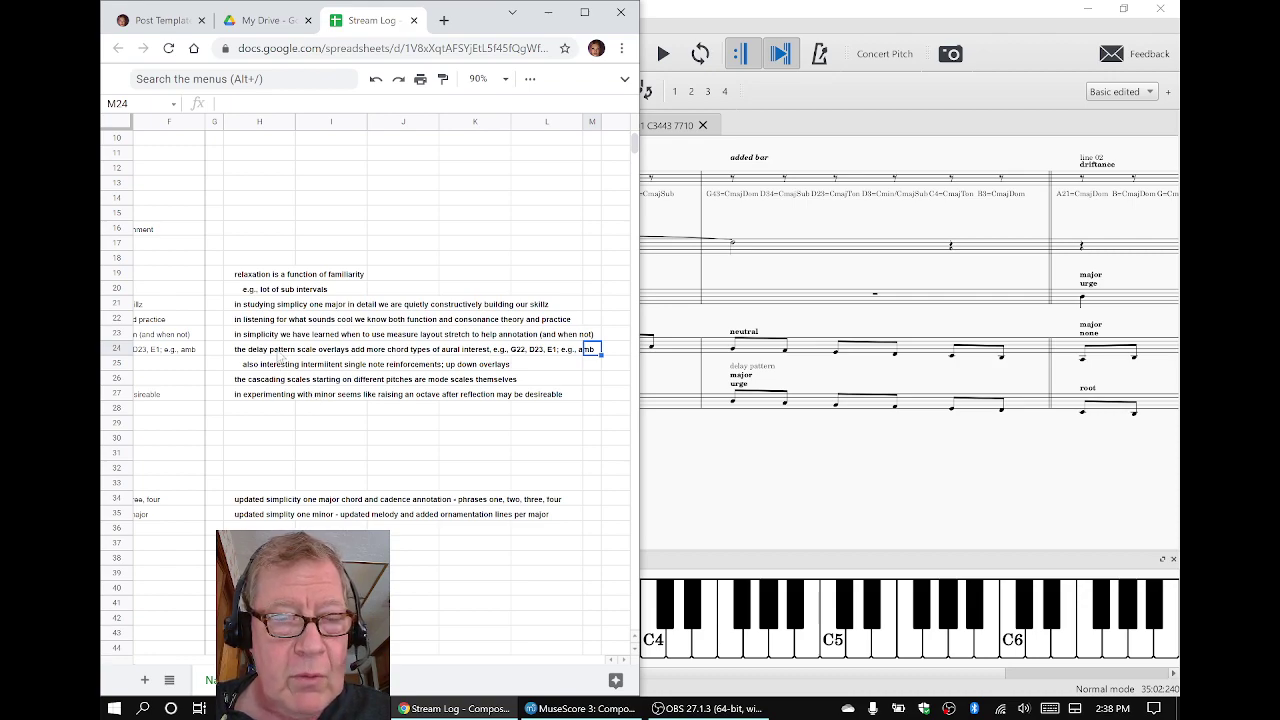
pyautogui.click(258, 310)
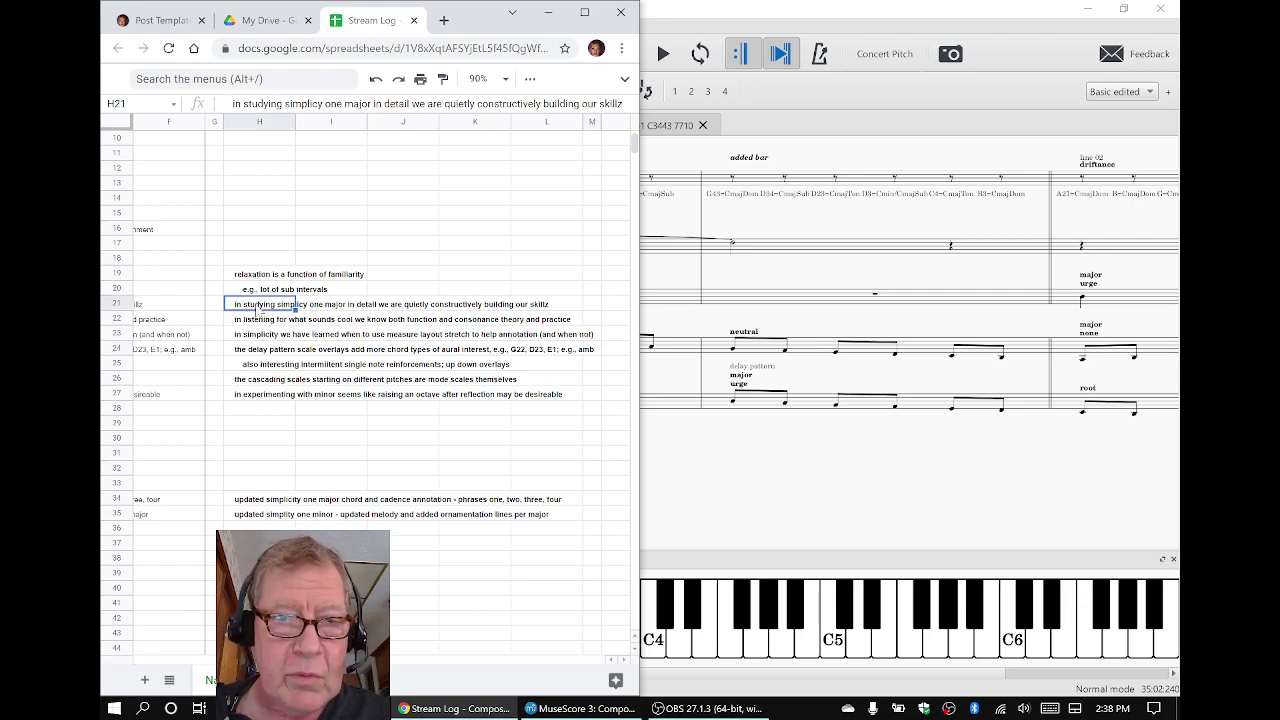
pyautogui.click(733, 482)
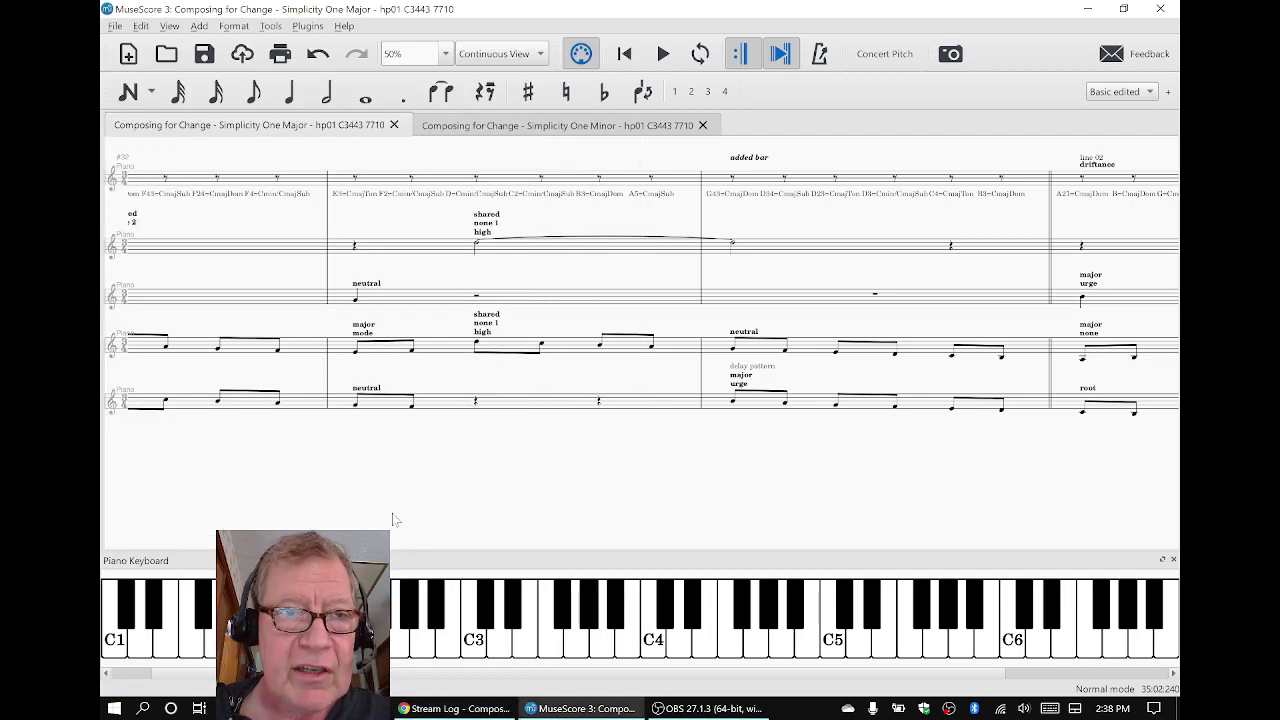
# Jump to the start of the Simplicity One Major score, then switch to the Simplicity One Minor score
pyautogui.scroll(2, 414, 541)
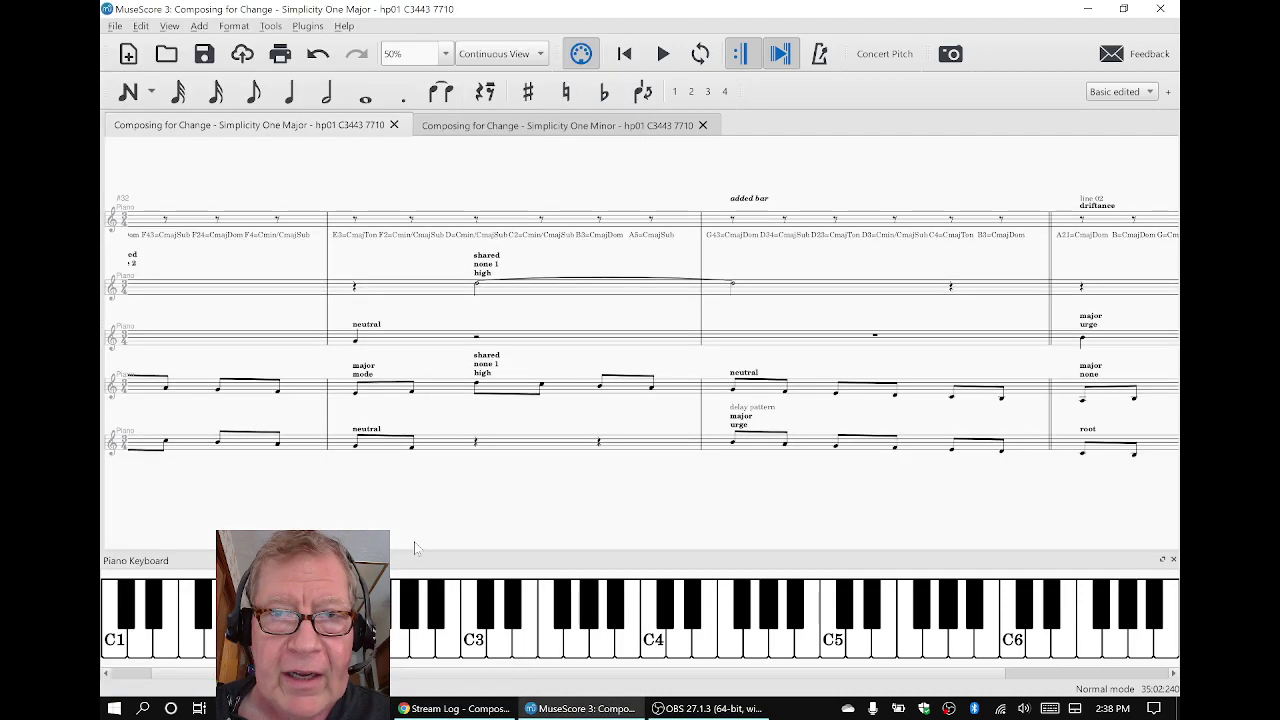
pyautogui.scroll(-1, 414, 541)
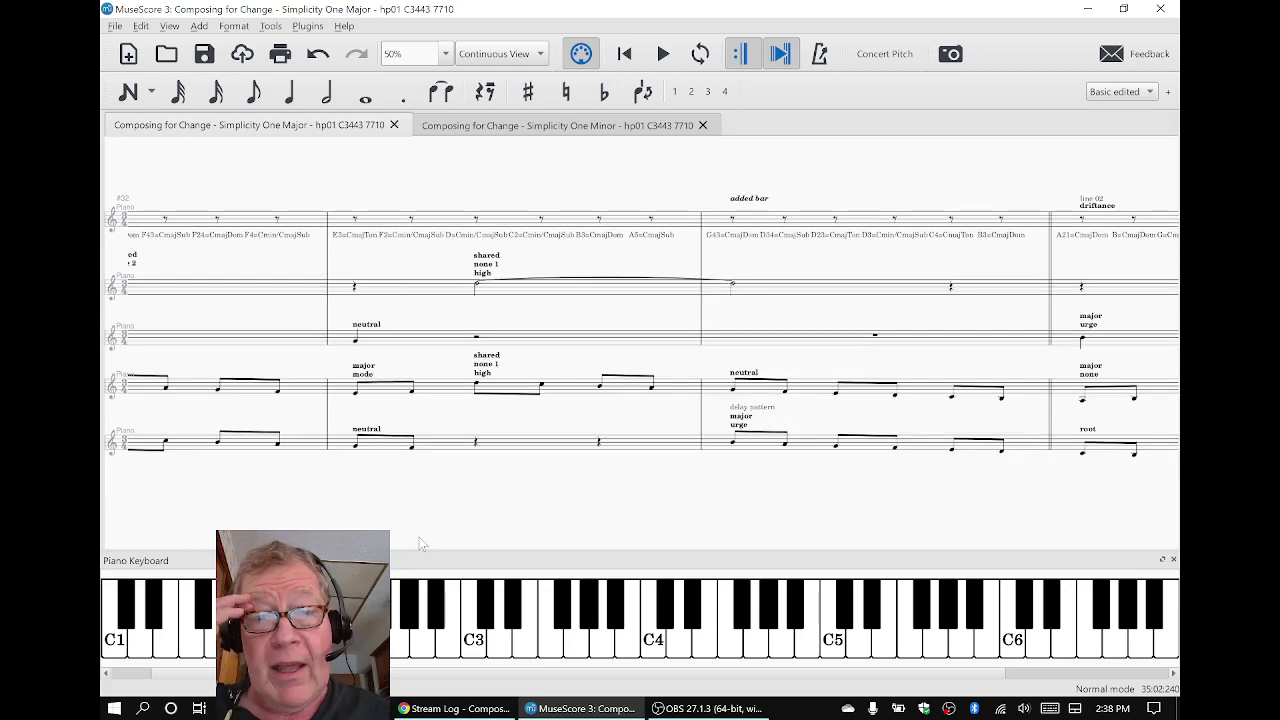
pyautogui.hotkey('ctrl', 'Home')
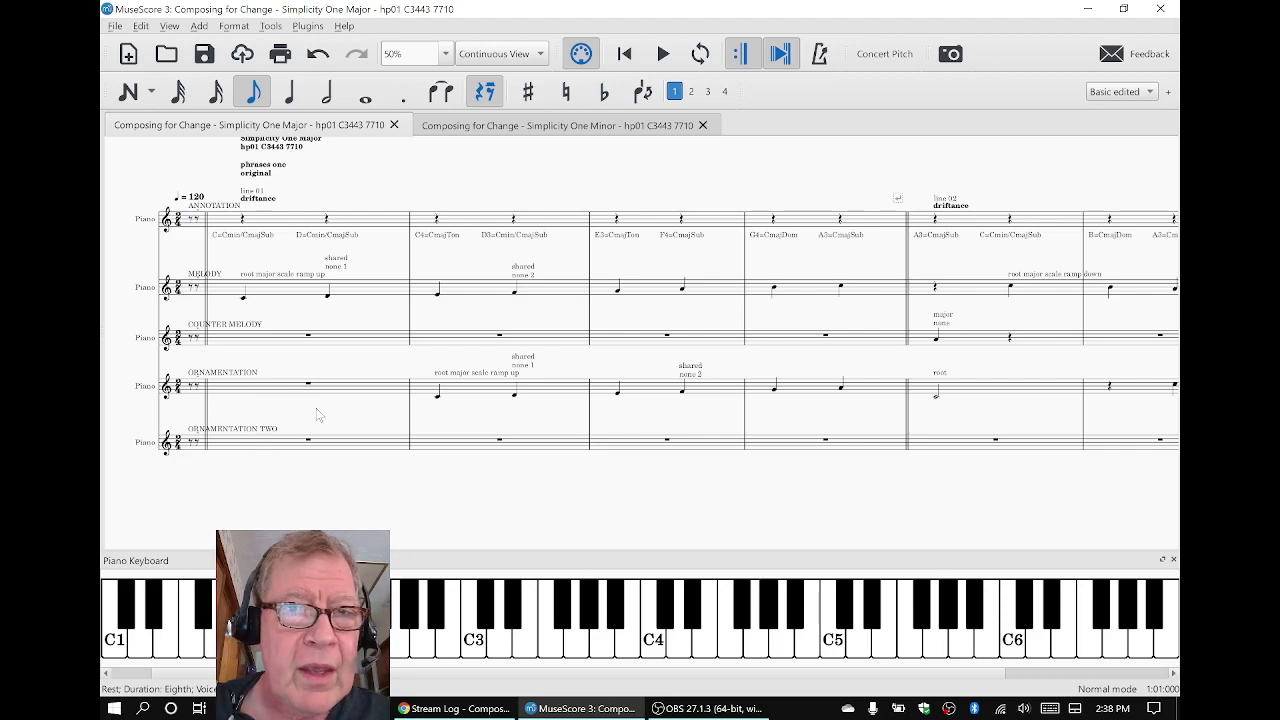
pyautogui.click(528, 130)
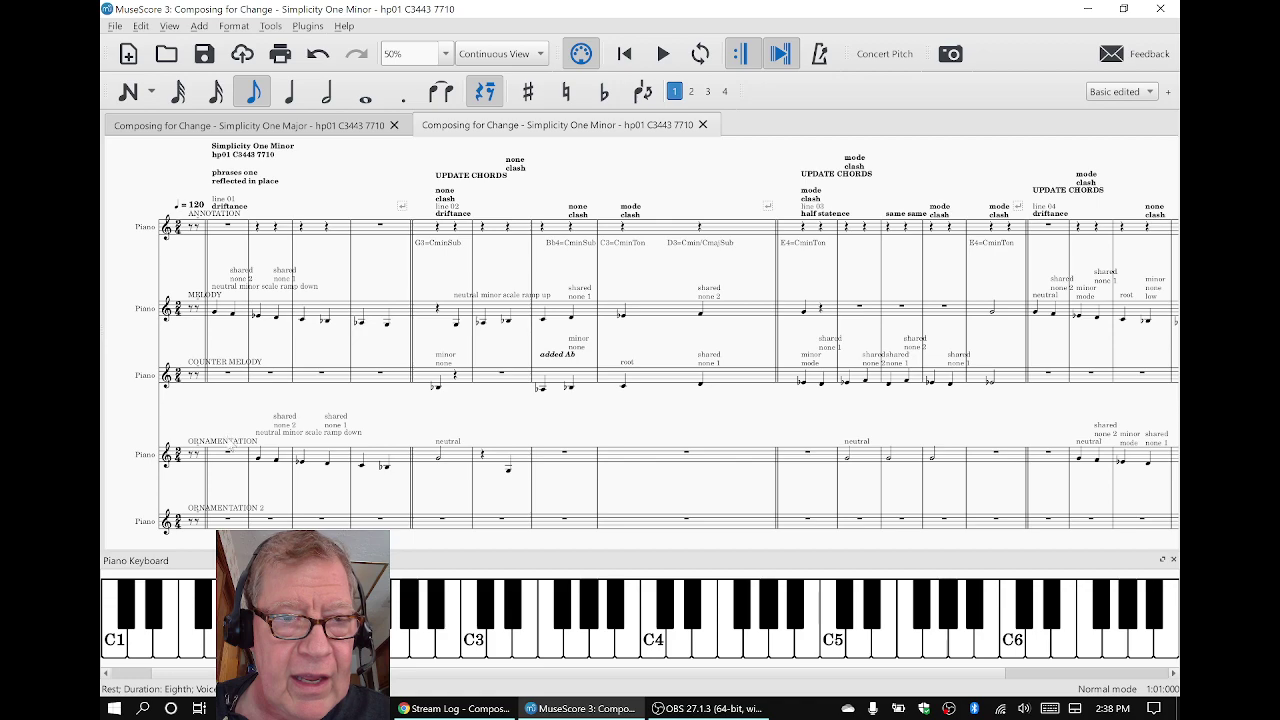
# Clear the score selection and turn off the Piano Keyboard panel with P
pyautogui.click(234, 400)
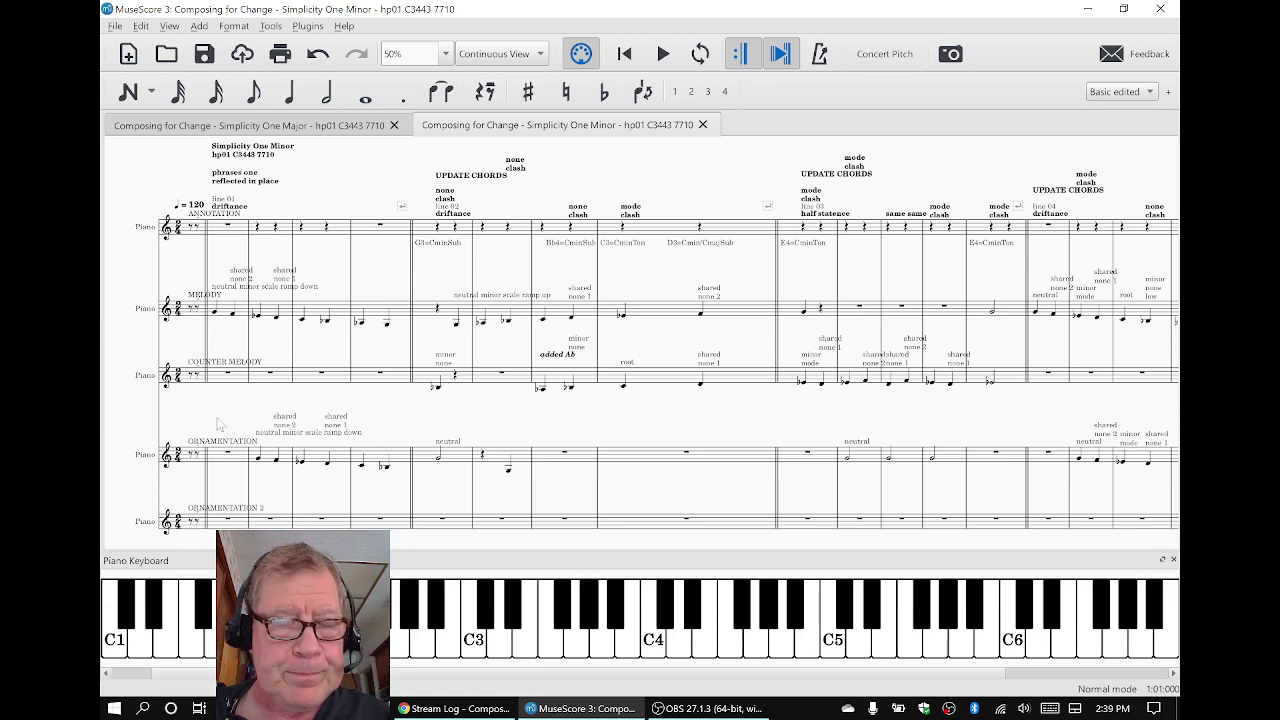
pyautogui.press('p')
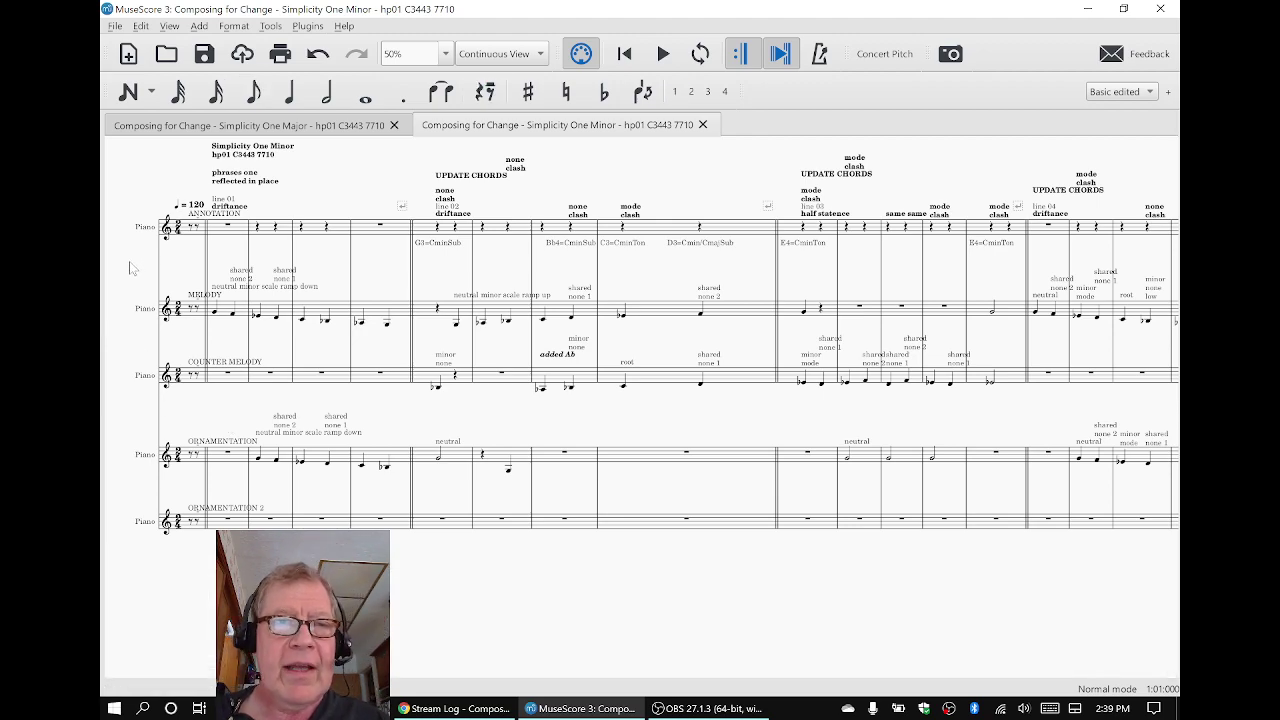
# Play the Simplicity One Minor score and listen through its phrases
pyautogui.press('space')
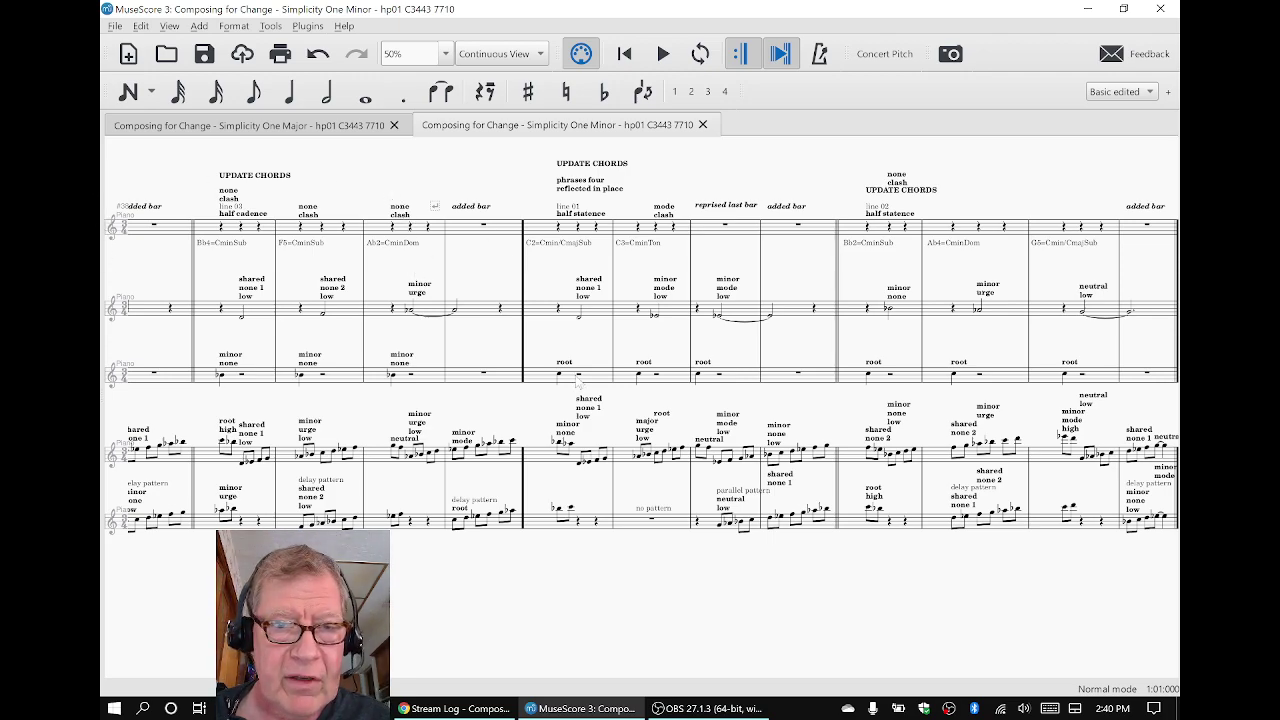
# Pan the minor score back to the phrases three bars and play from there
pyautogui.click(549, 455)
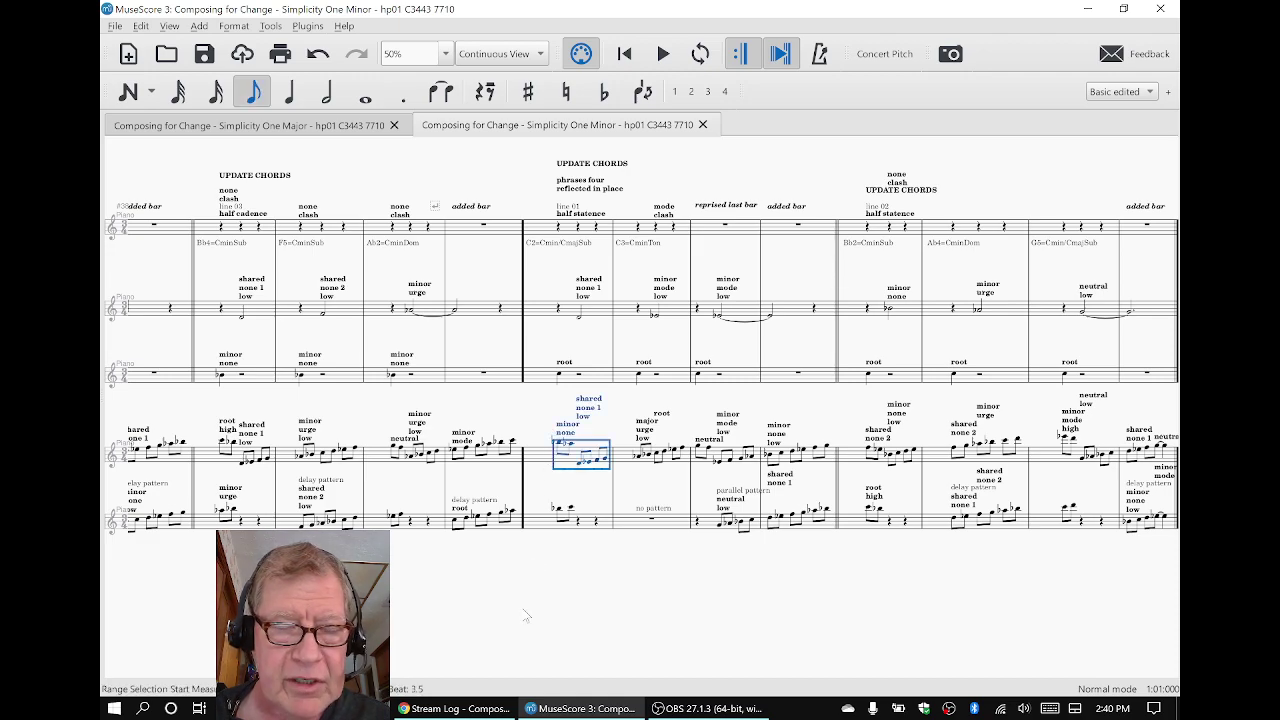
pyautogui.press('Escape')
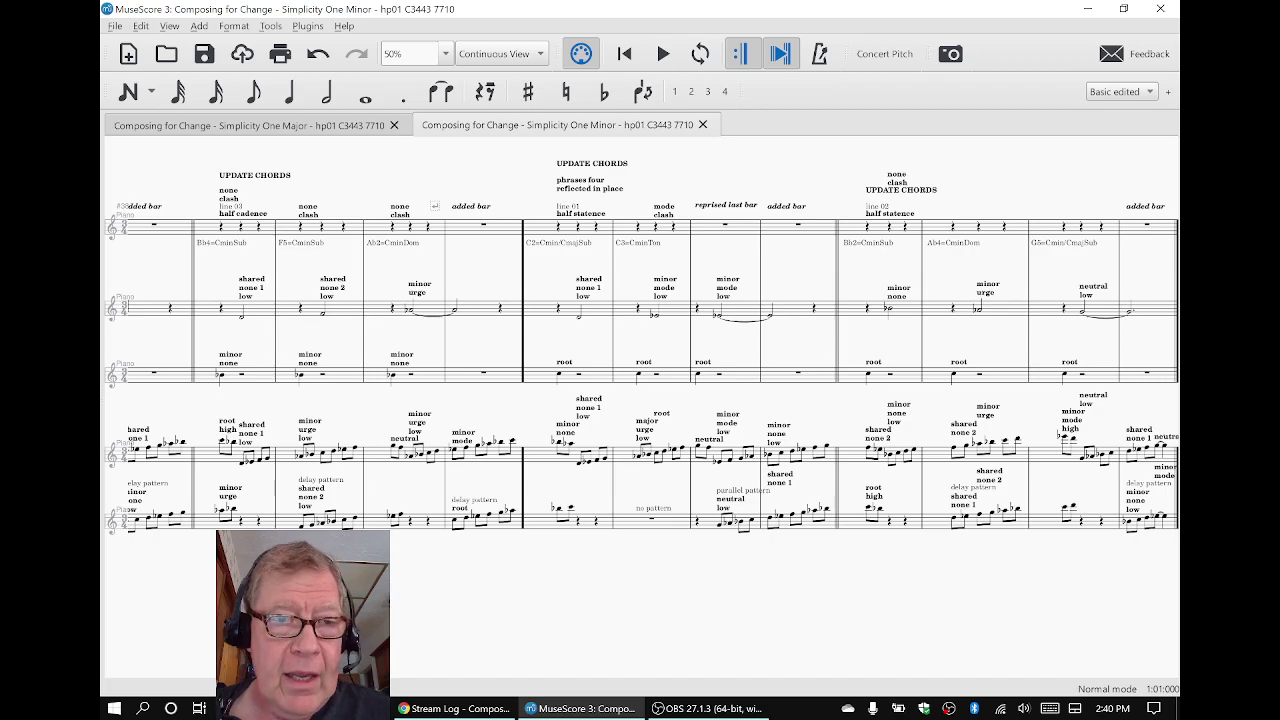
pyautogui.moveTo(150, 597); pyautogui.dragTo(558, 595)
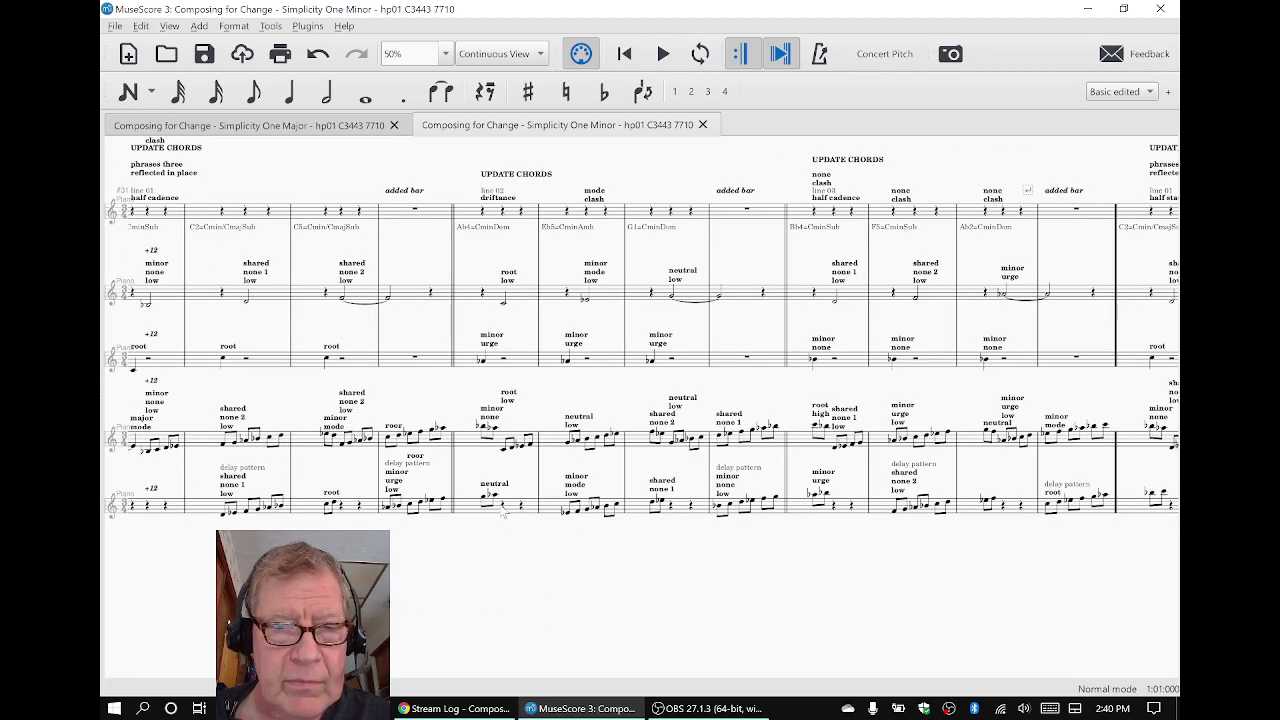
pyautogui.press('space')
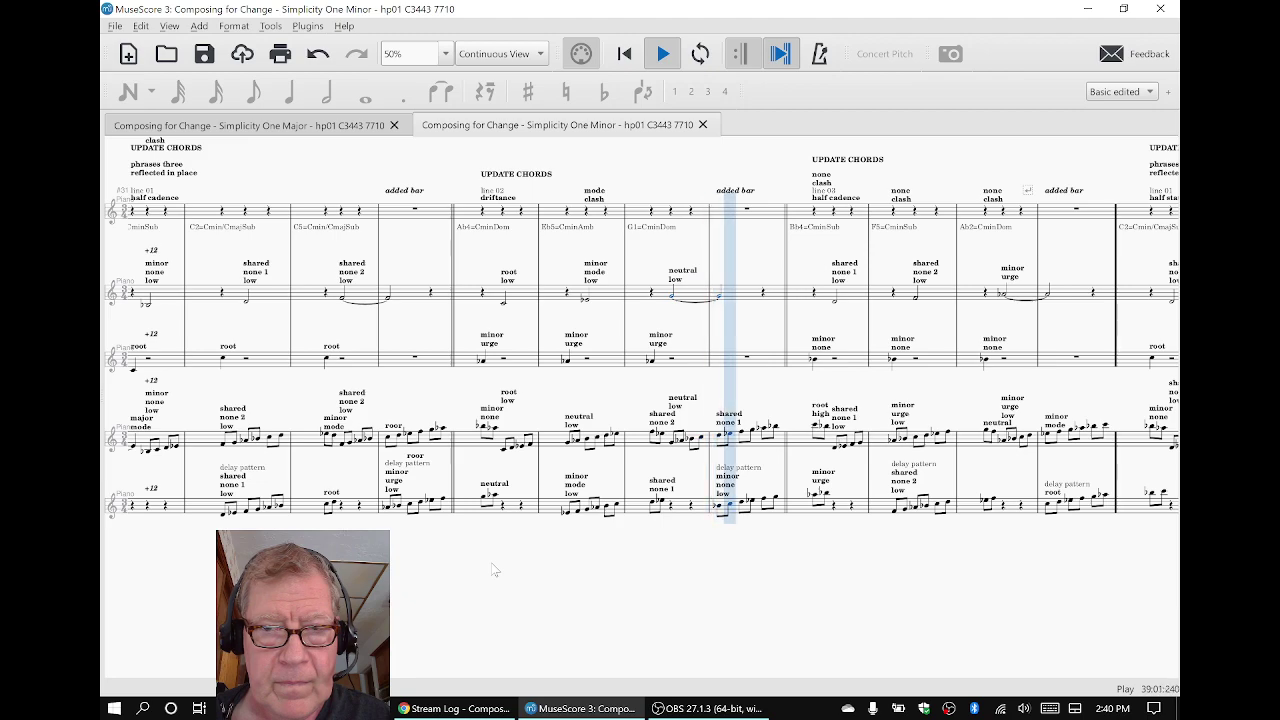
# Stop playback of the Simplicity One Minor score
pyautogui.press('space')
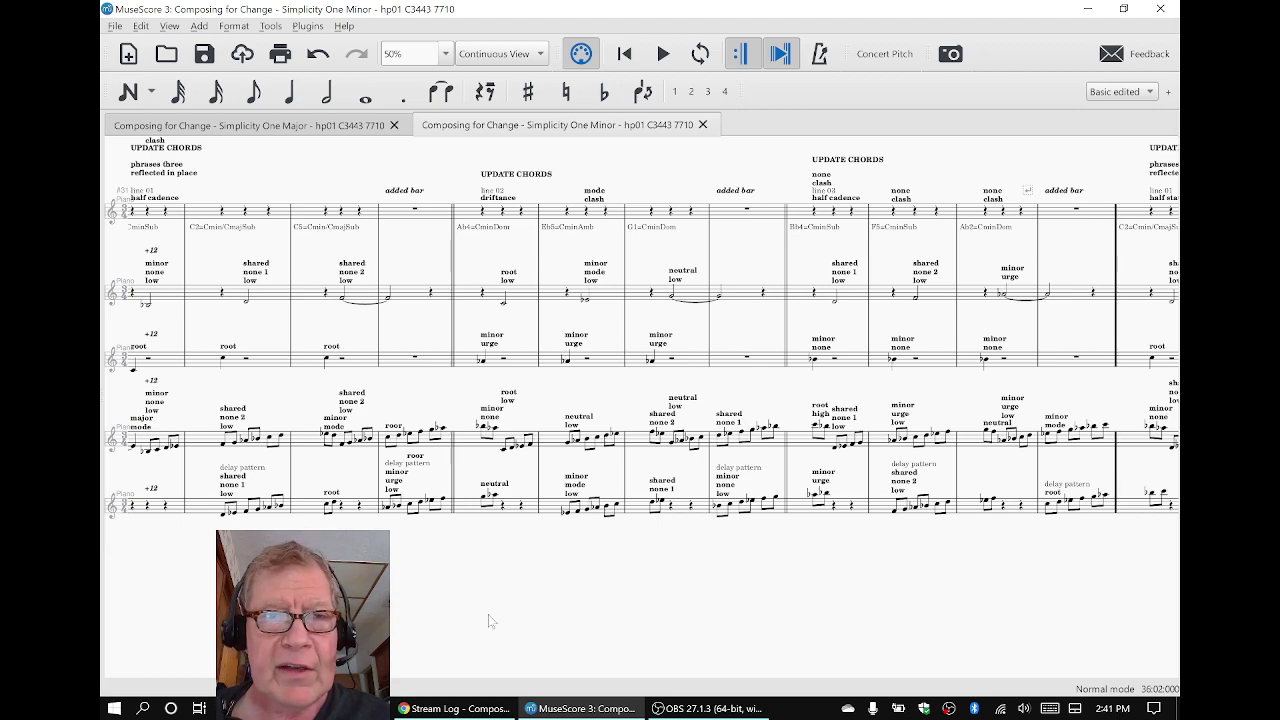
# Play Simplicity One Major from the bottom-staff quarter rest, then return to Stream Log
pyautogui.click(321, 131)
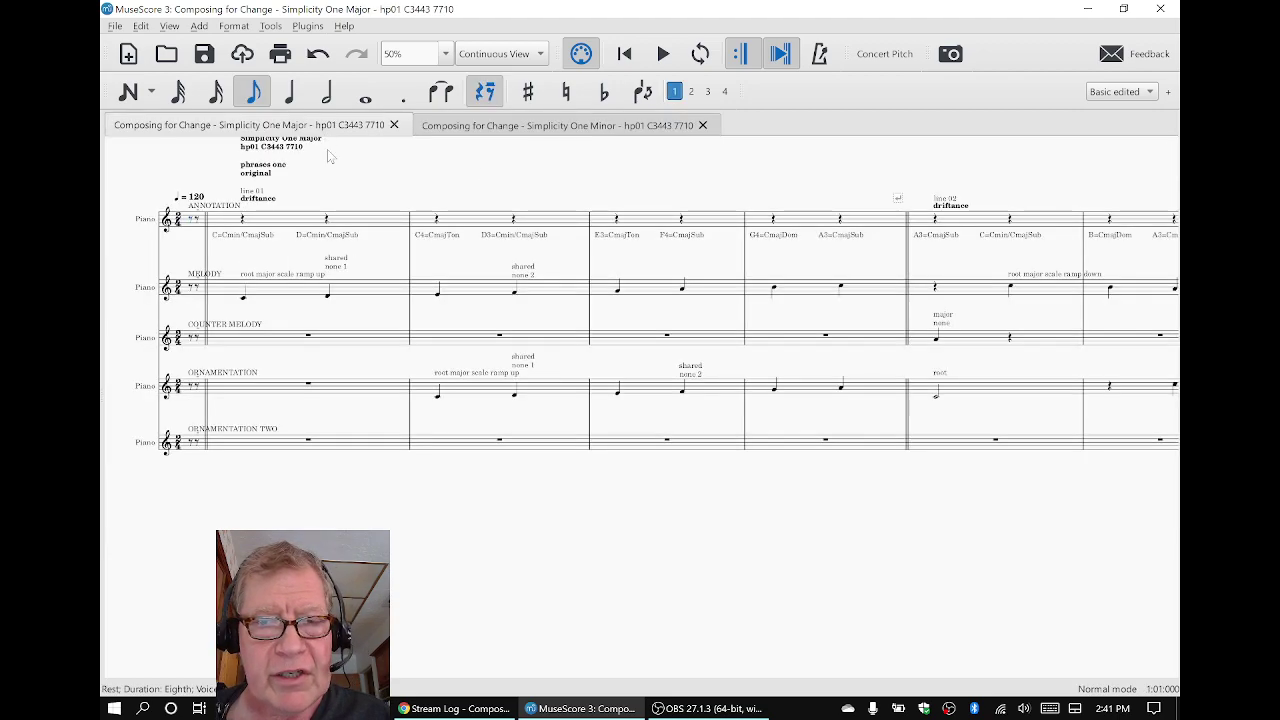
pyautogui.hscroll(15, 862, 577)
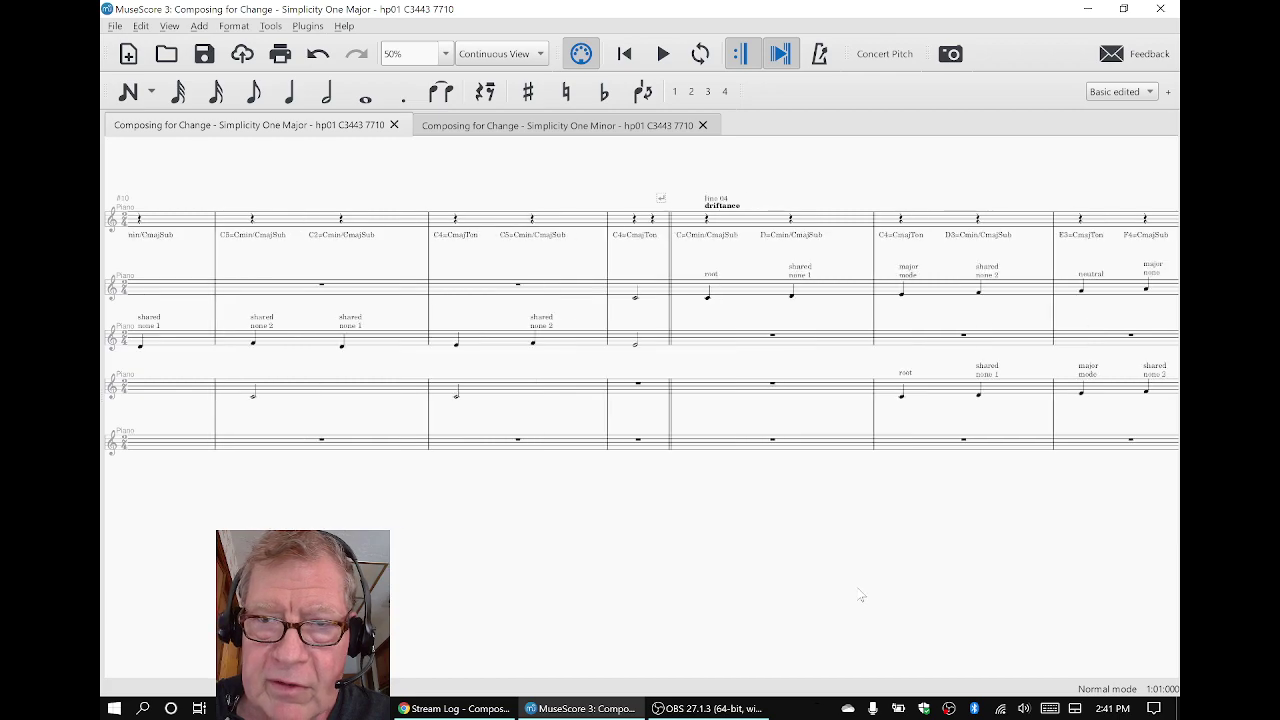
pyautogui.hscroll(15, 853, 598)
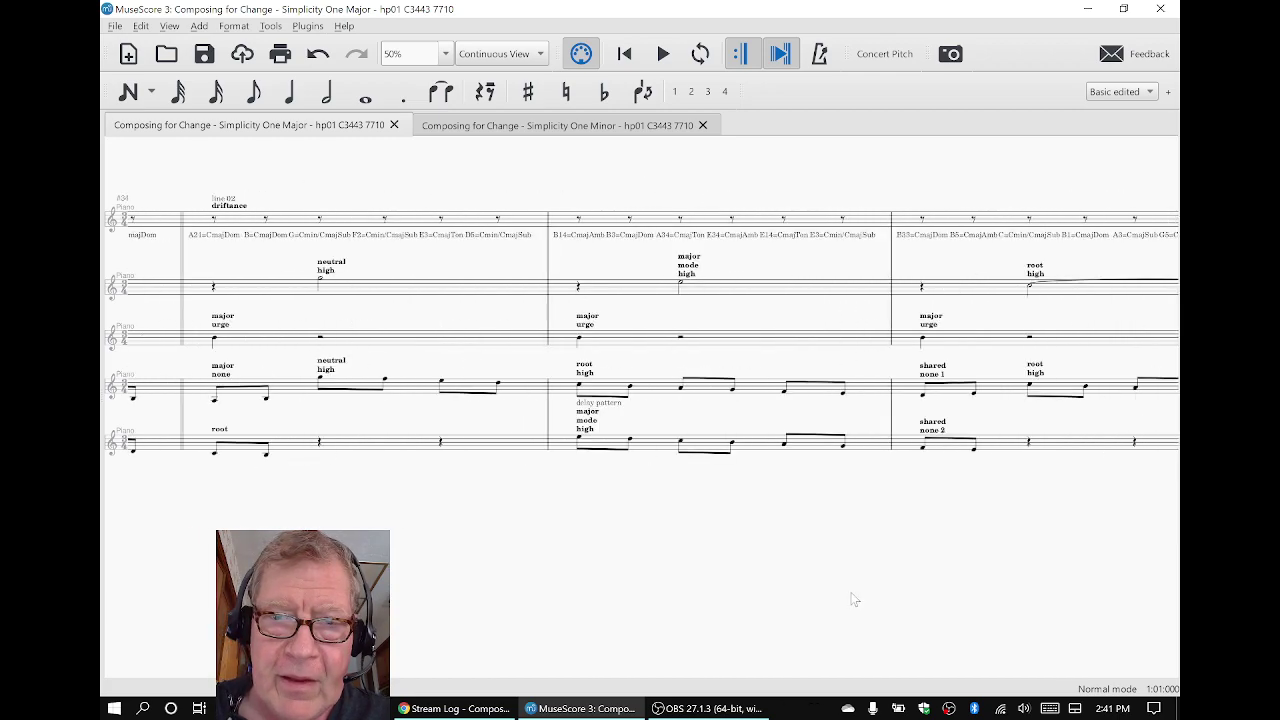
pyautogui.hscroll(-5, 853, 598)
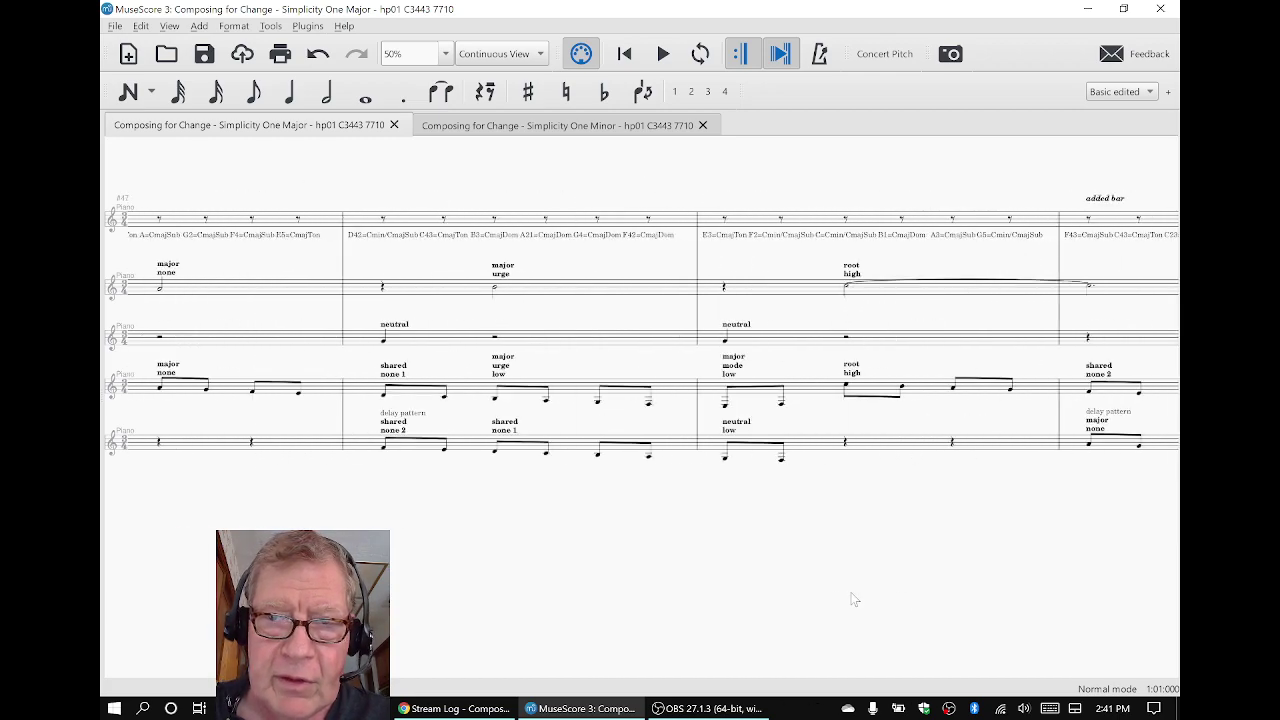
pyautogui.hscroll(5, 853, 598)
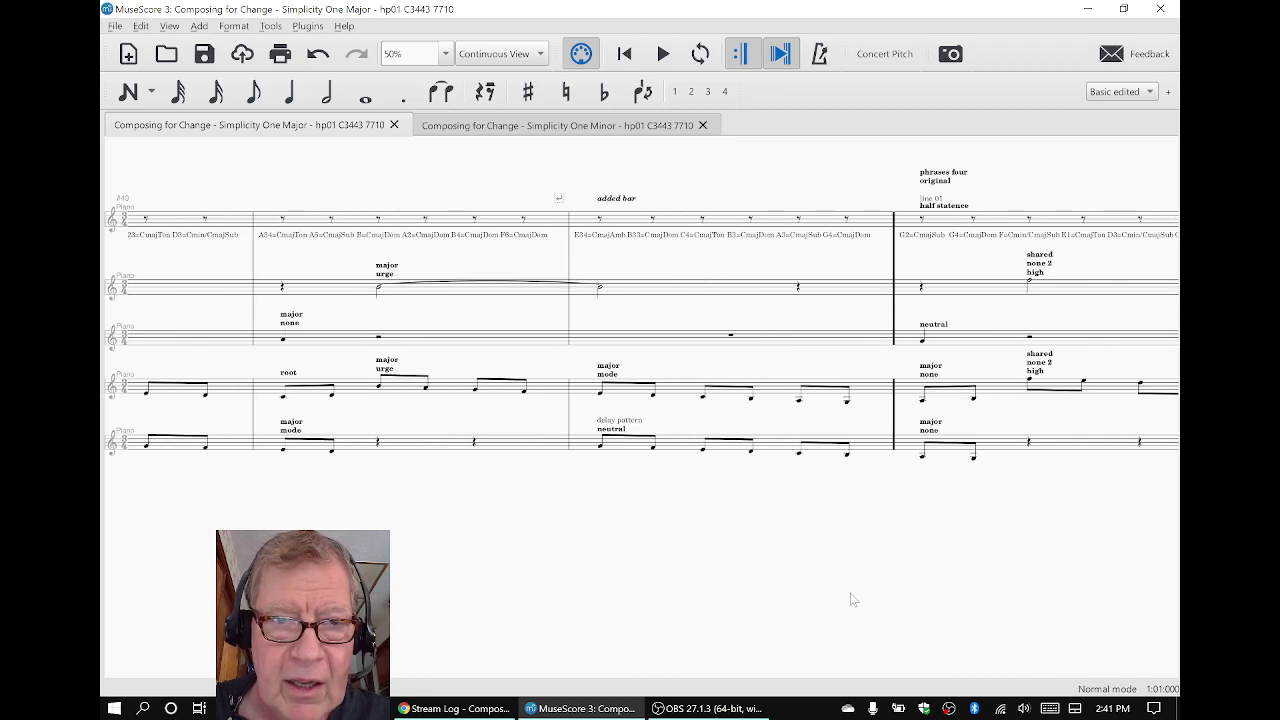
pyautogui.click(377, 443)
pyautogui.press('space')
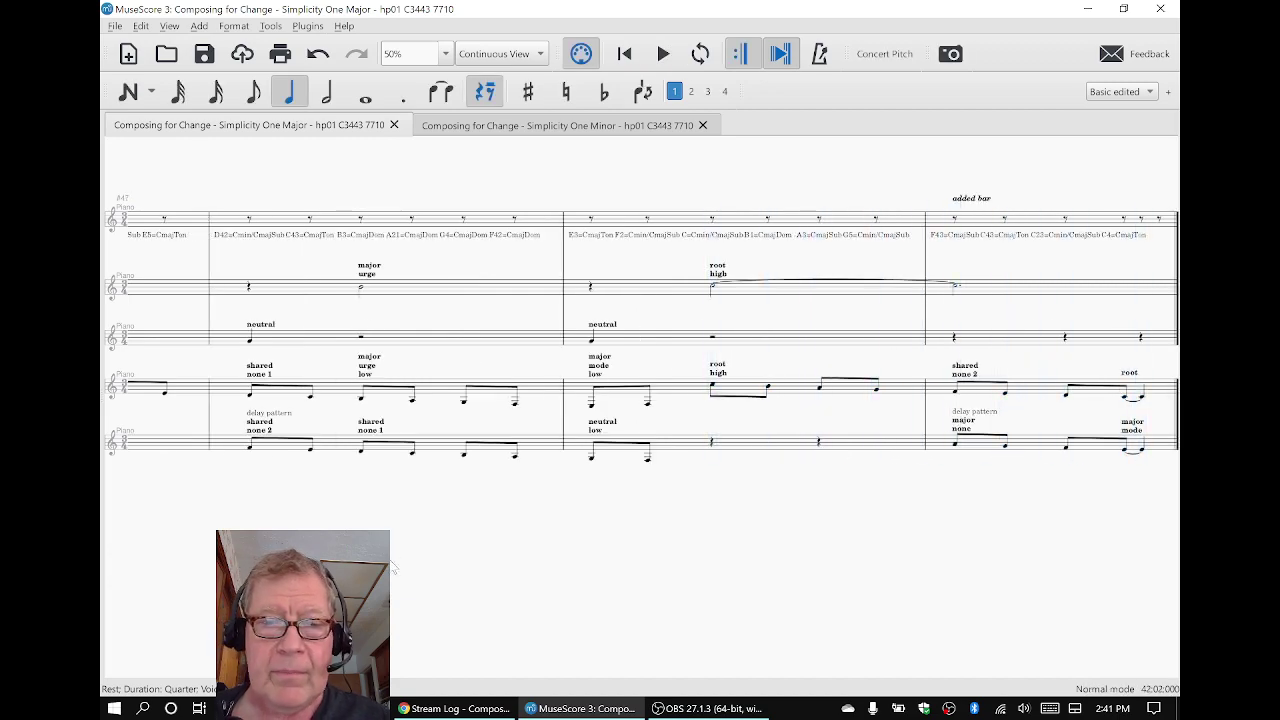
pyautogui.press('Escape')
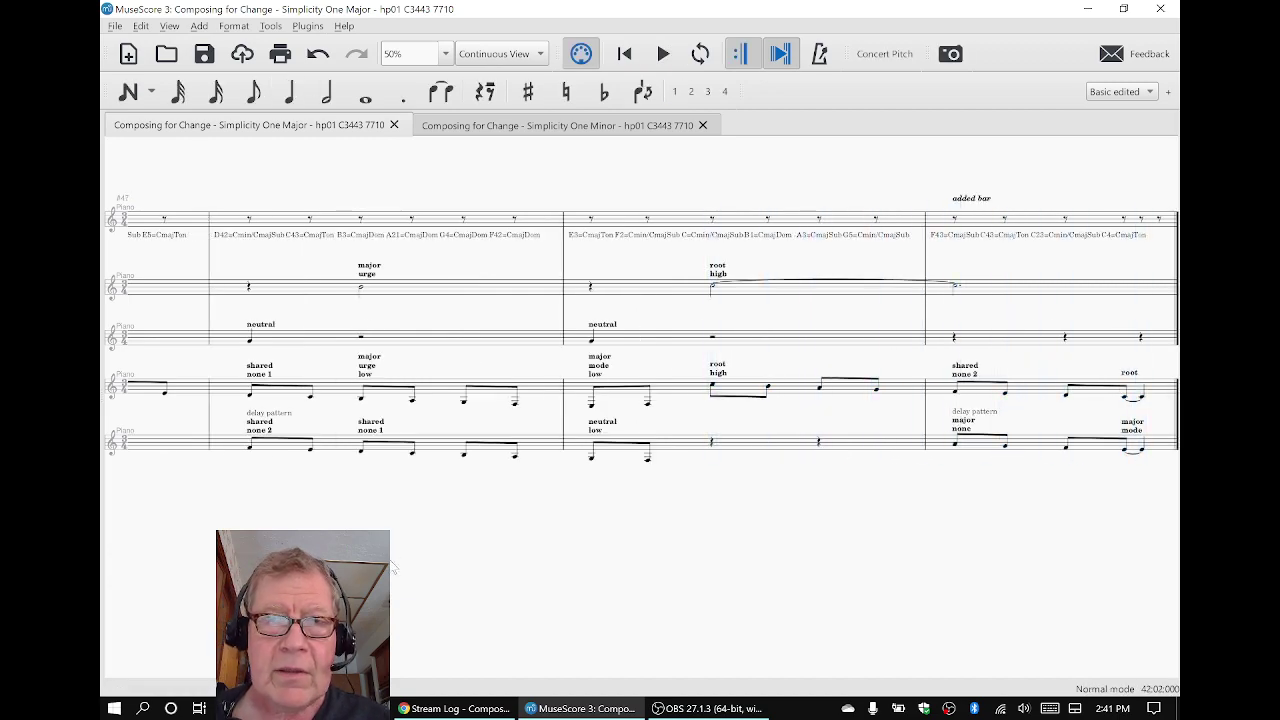
pyautogui.click(455, 708)
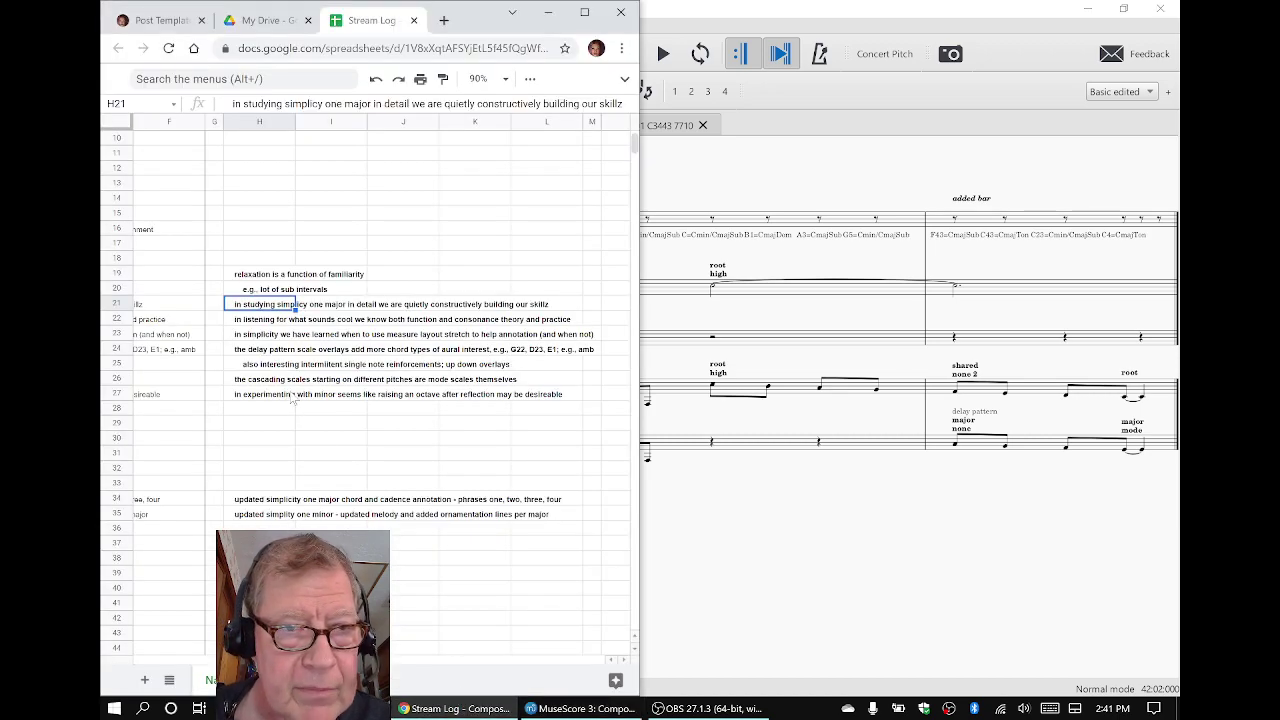
# Enter 'sometimes also want to reverse direction' in cell H28 of Stream Log
pyautogui.click(293, 395)
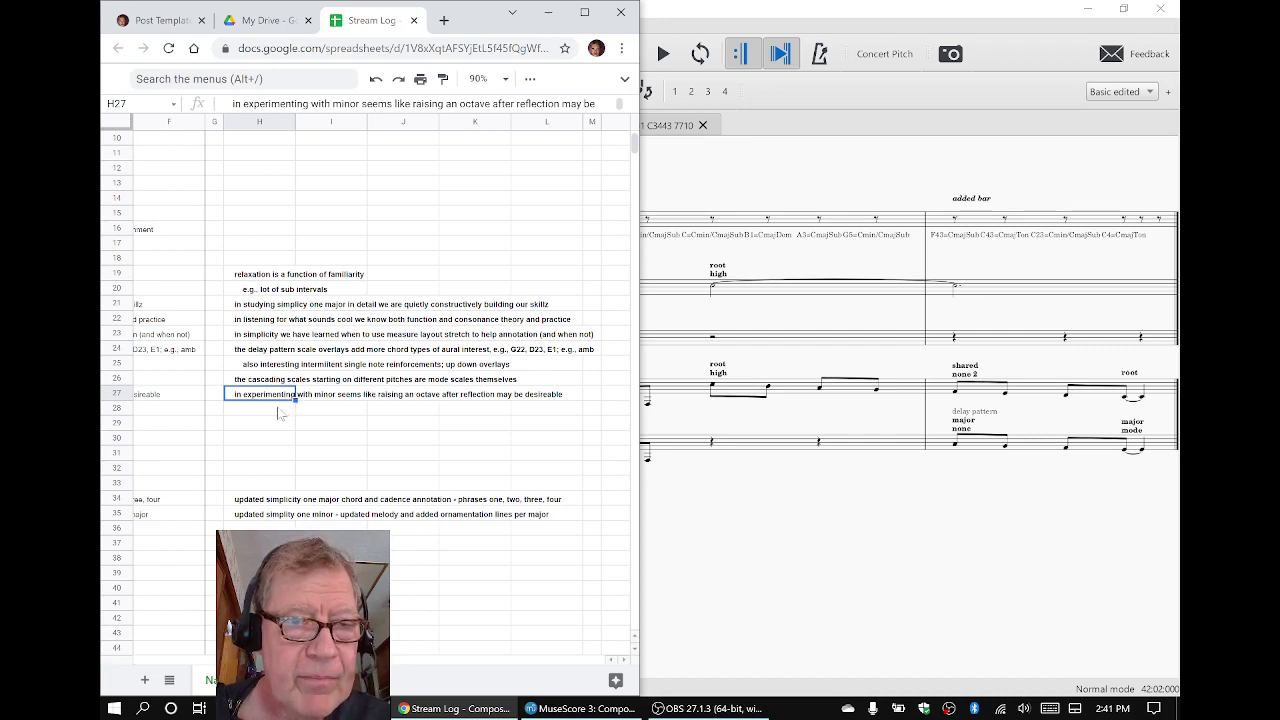
pyautogui.click(281, 412)
pyautogui.press('Return')
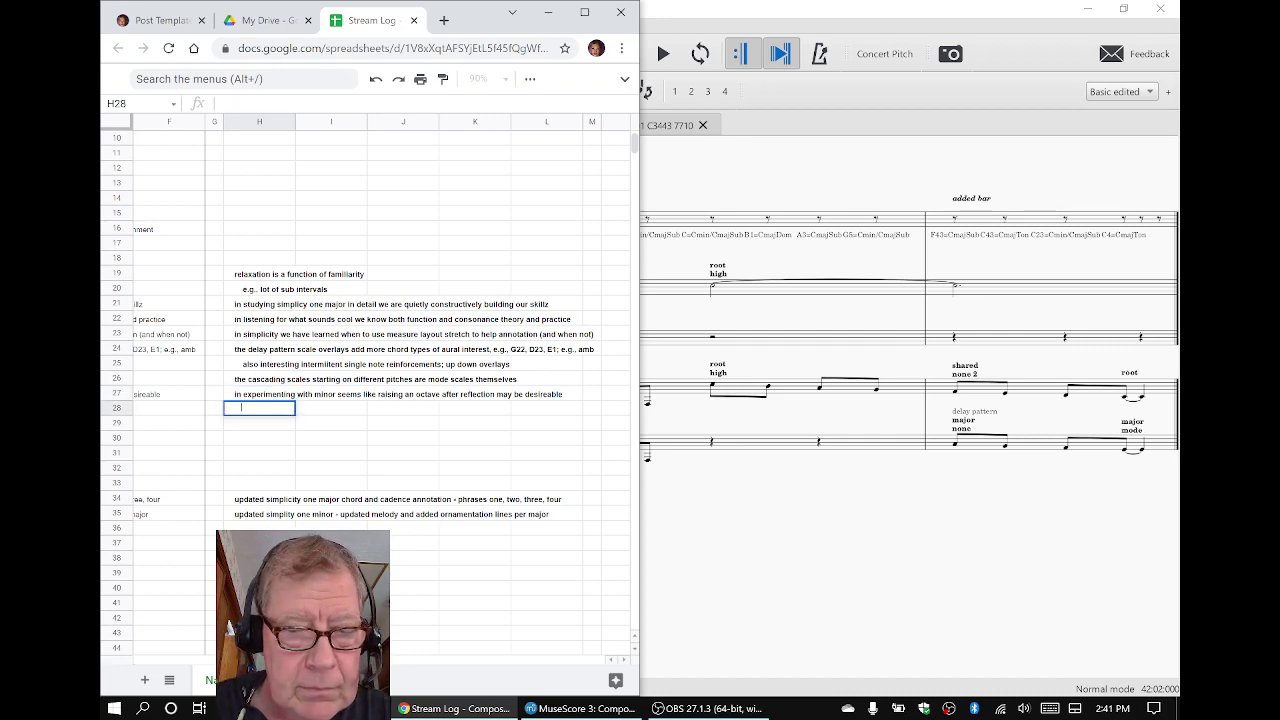
pyautogui.write('50metimes a')
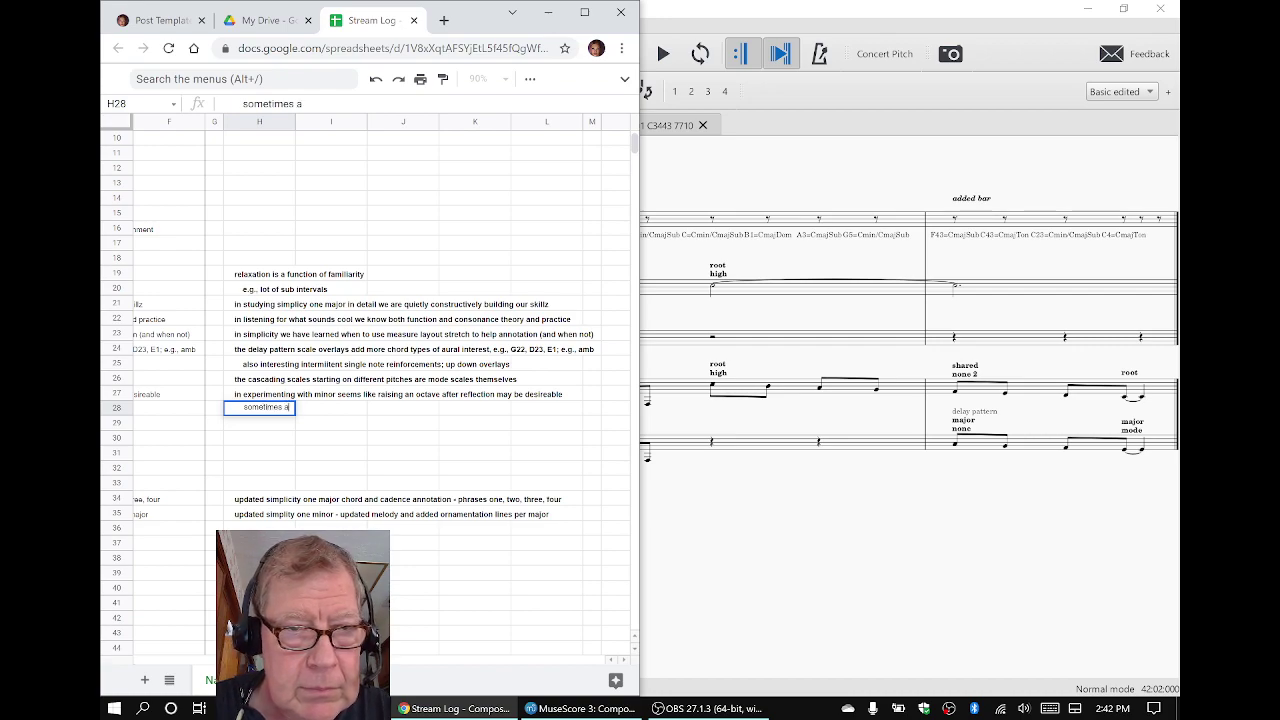
pyautogui.write('lso want to re')
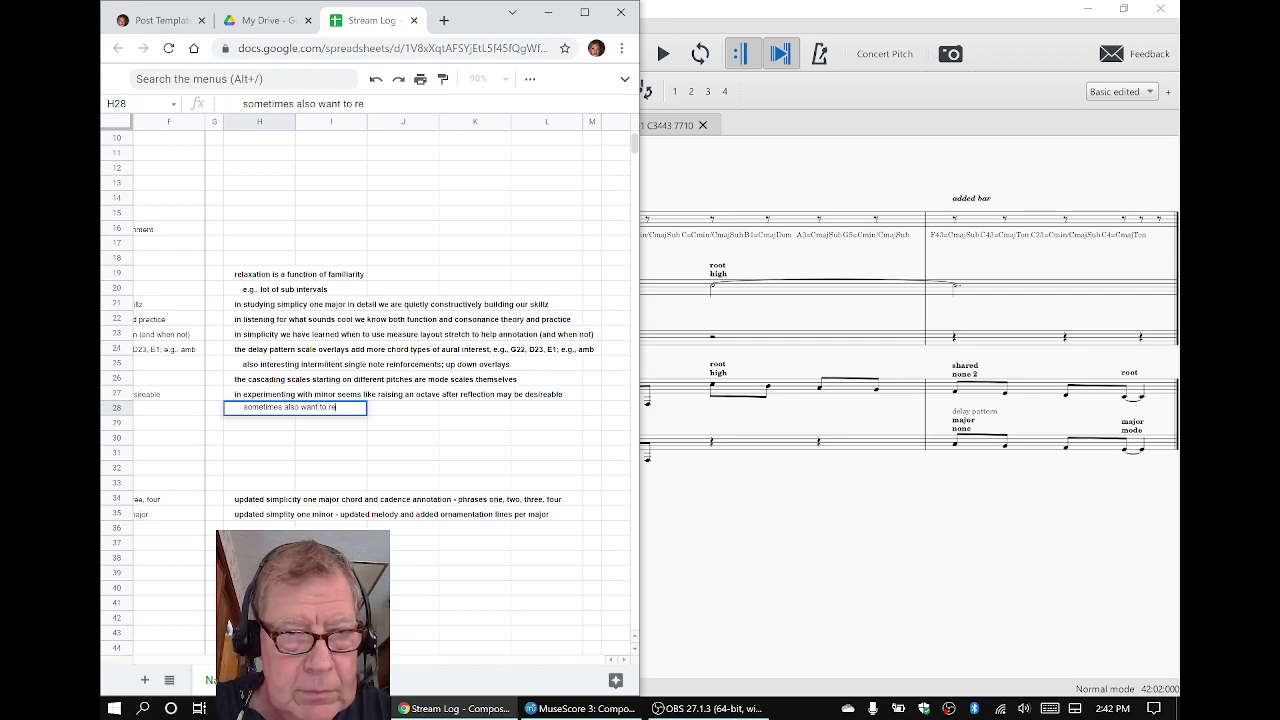
pyautogui.write('verse direction')
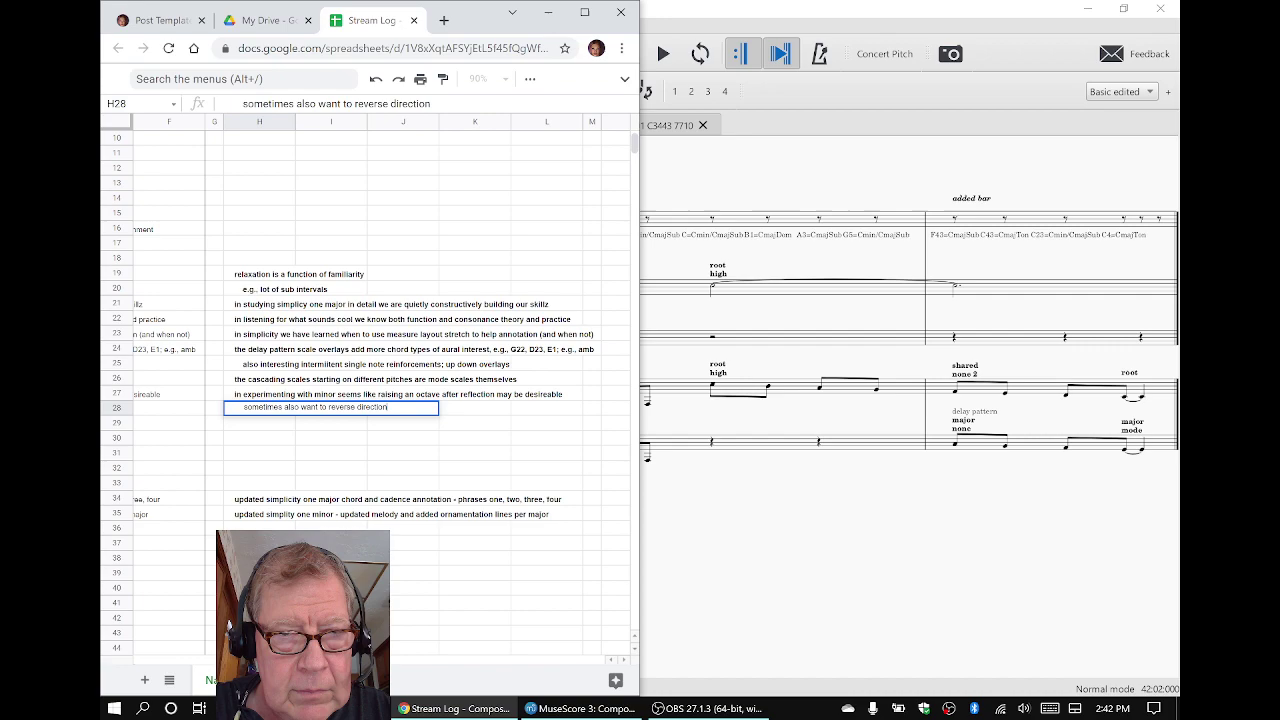
pyautogui.press('Return')
pyautogui.click(279, 411)
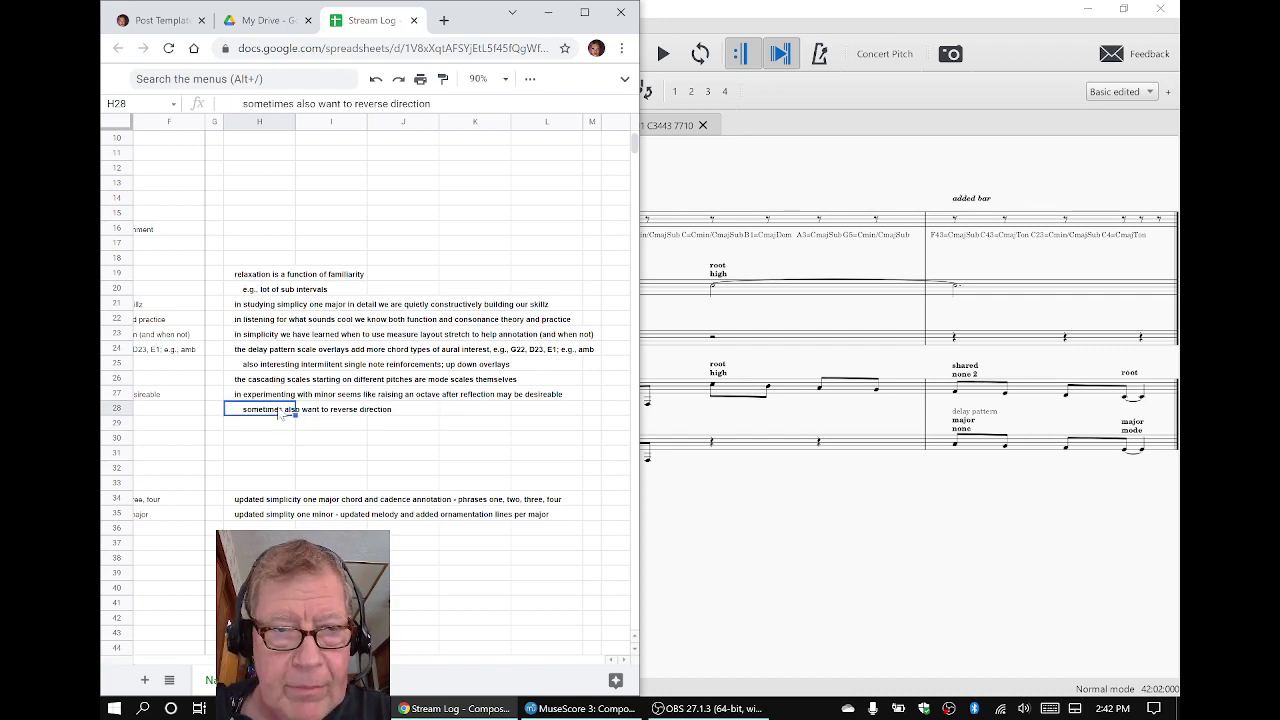
pyautogui.press('Left')
pyautogui.press('Left')
pyautogui.press('Home')
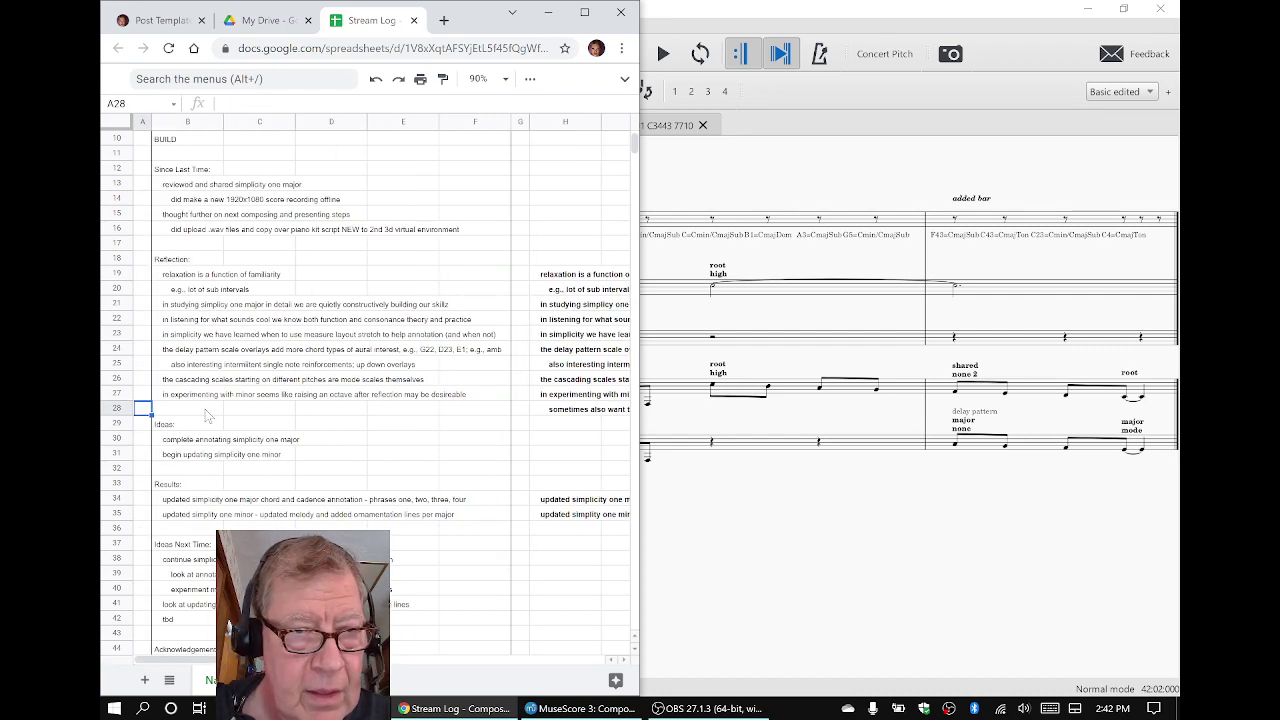
# Insert a blank row above row 29
pyautogui.click(112, 424)
pyautogui.rightClick(112, 424)
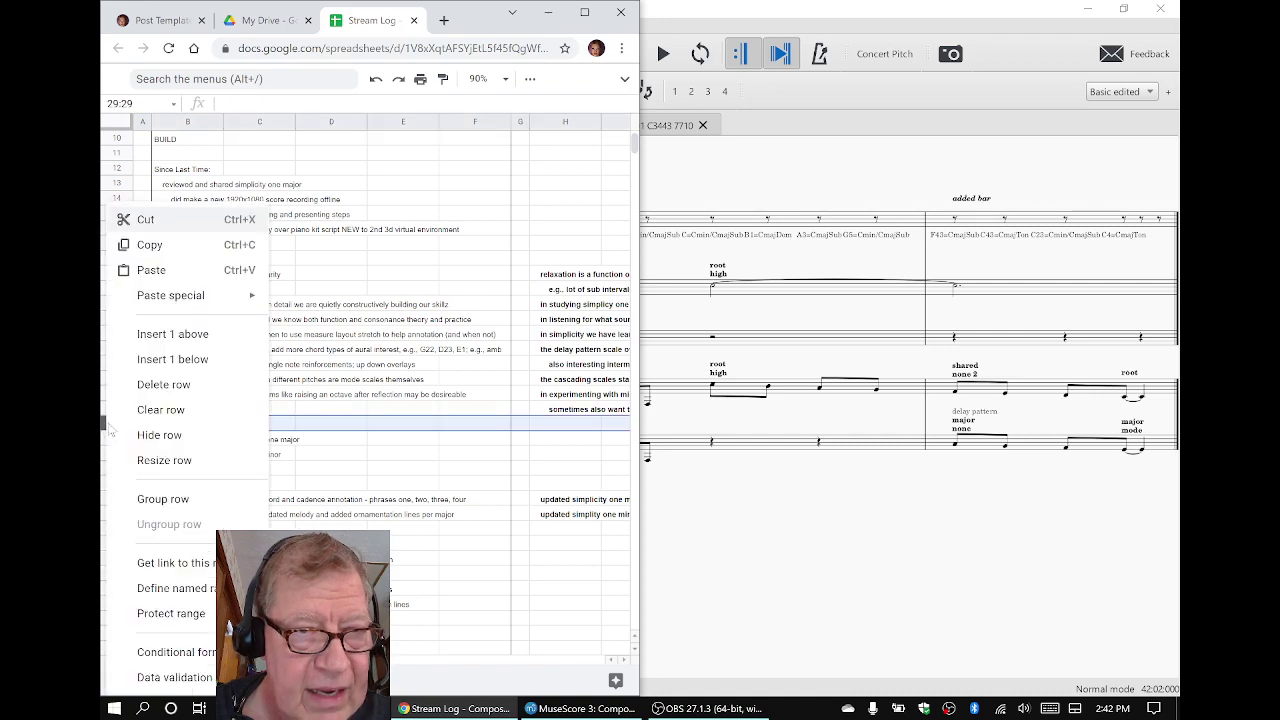
pyautogui.click(166, 337)
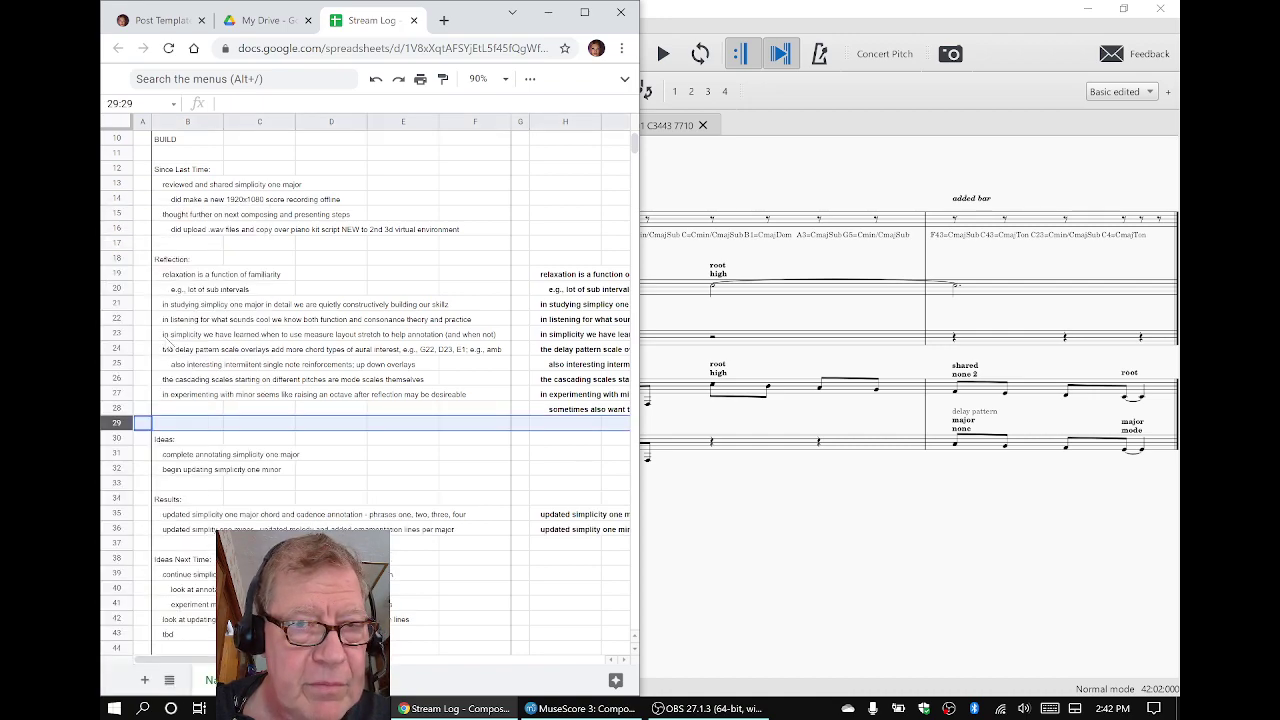
# Copy the H28 reflection into cell B28
pyautogui.click(571, 416)
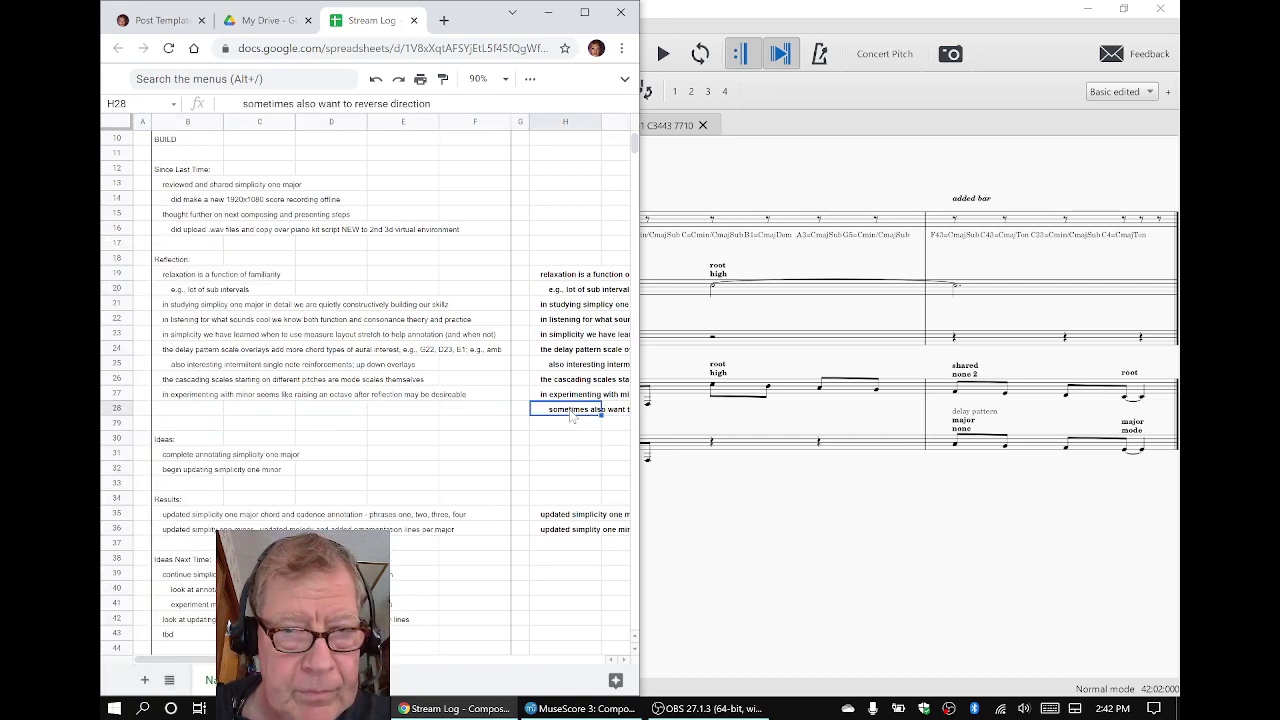
pyautogui.hotkey('ctrl', 'c')
pyautogui.press('Left')
pyautogui.press('Left')
pyautogui.press('Left')
pyautogui.press('Left')
pyautogui.press('Left')
pyautogui.press('Left')
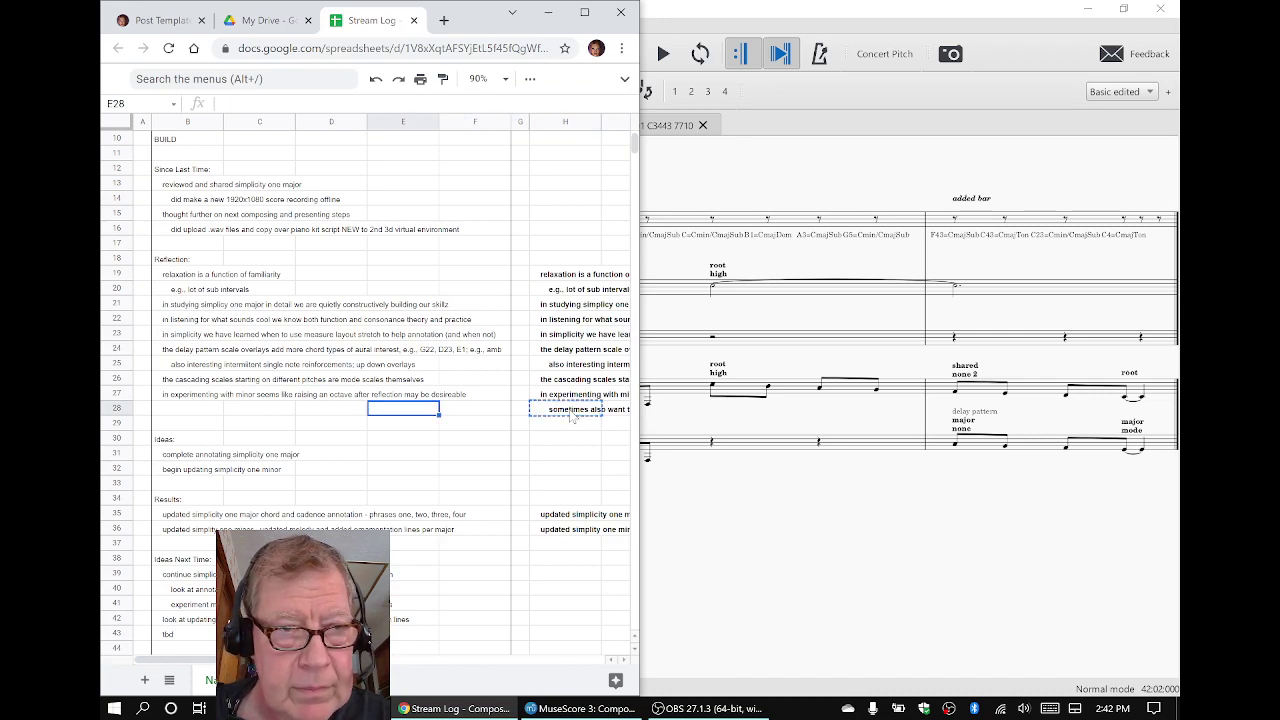
pyautogui.hotkey('ctrl', 'v')
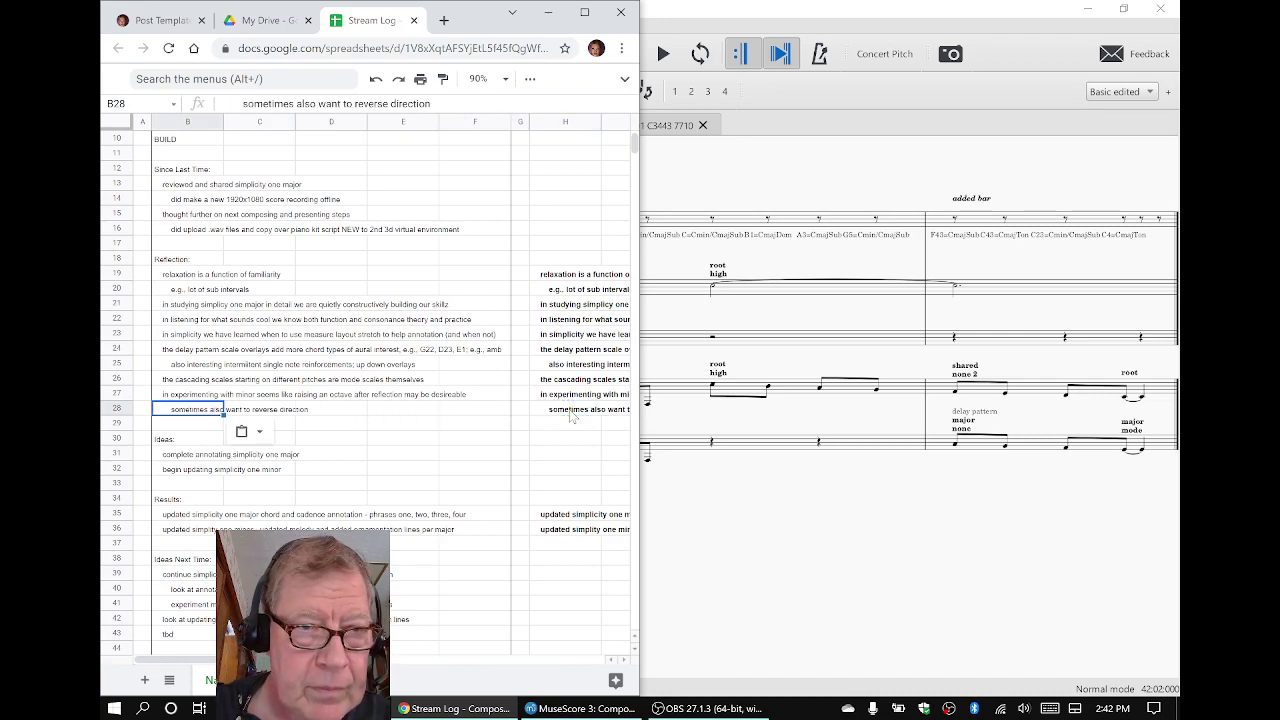
pyautogui.press('Right')
pyautogui.press('Right')
# Read the Stream Log notes on reflected ornamentation and annotating the chords, then return to MuseScore
pyautogui.click(867, 507)
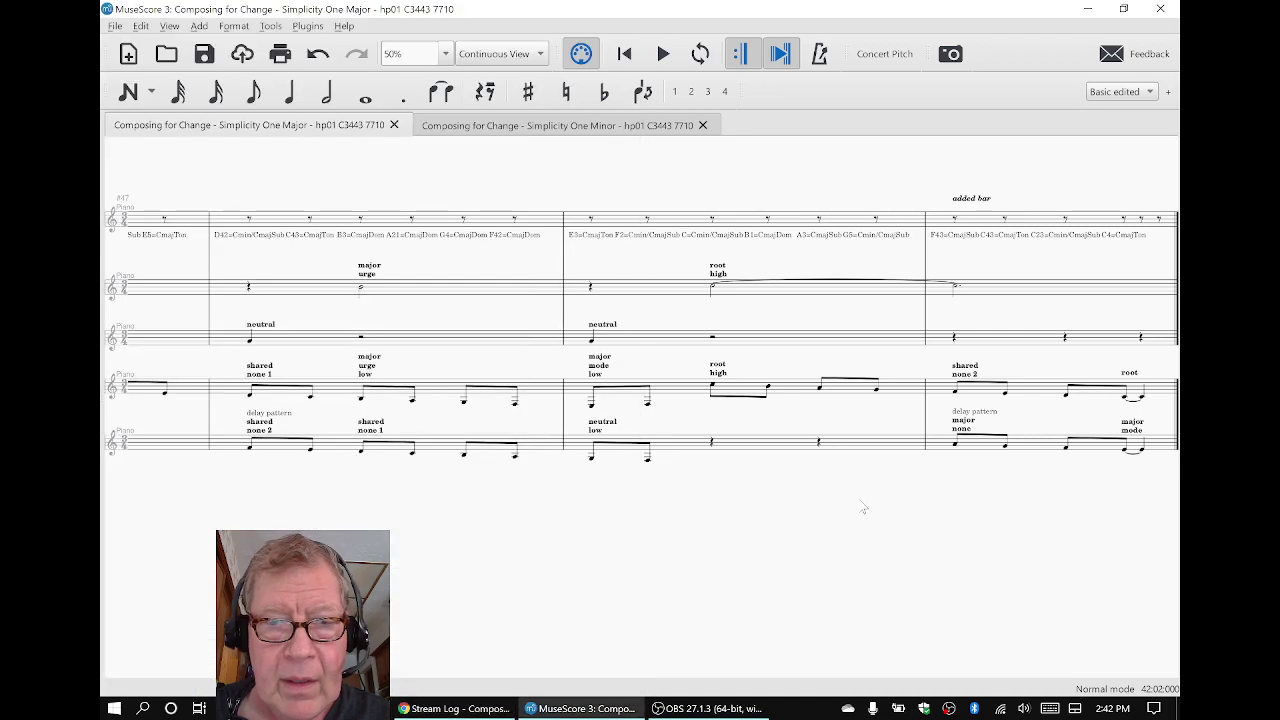
pyautogui.click(481, 710)
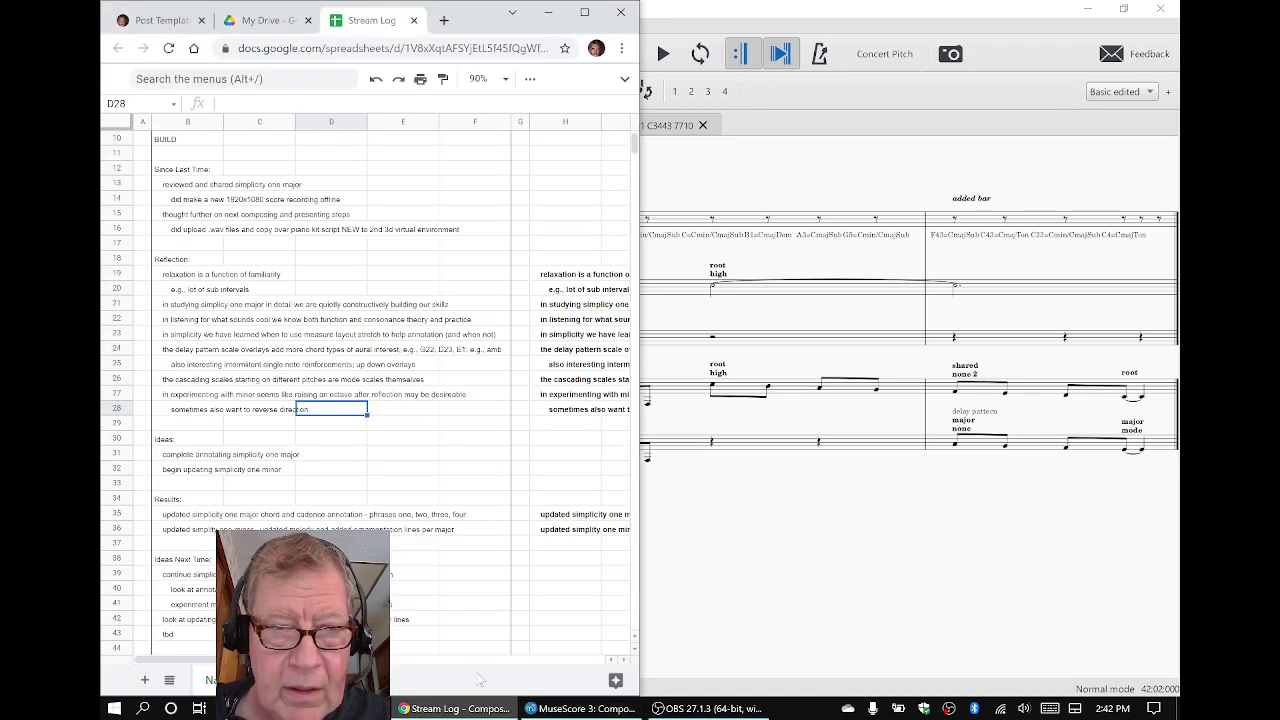
pyautogui.scroll(-4, 228, 497)
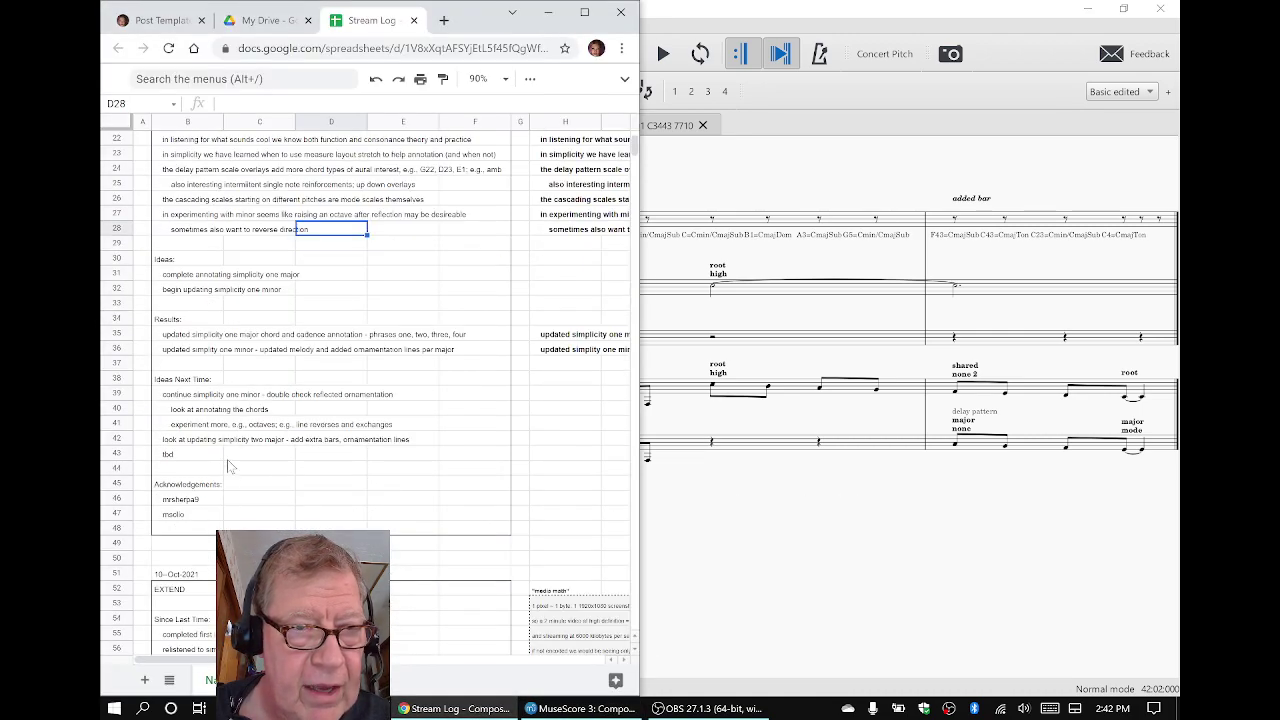
pyautogui.click(197, 398)
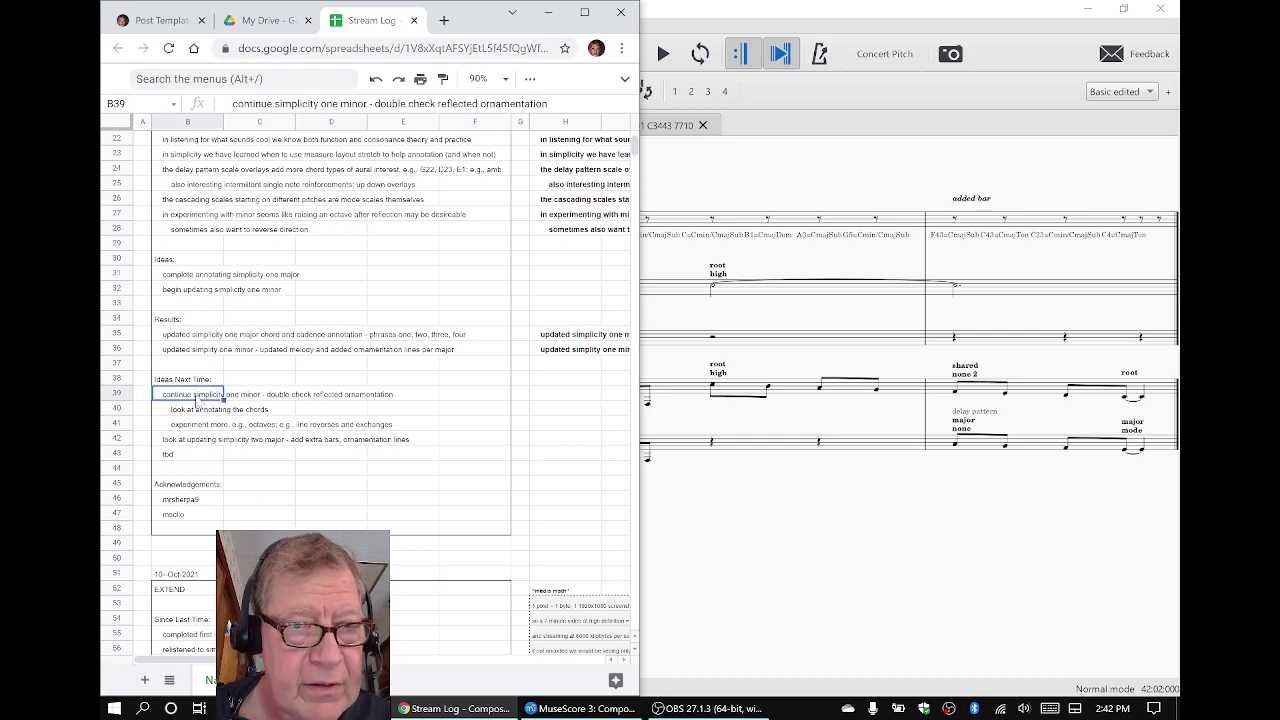
pyautogui.click(196, 413)
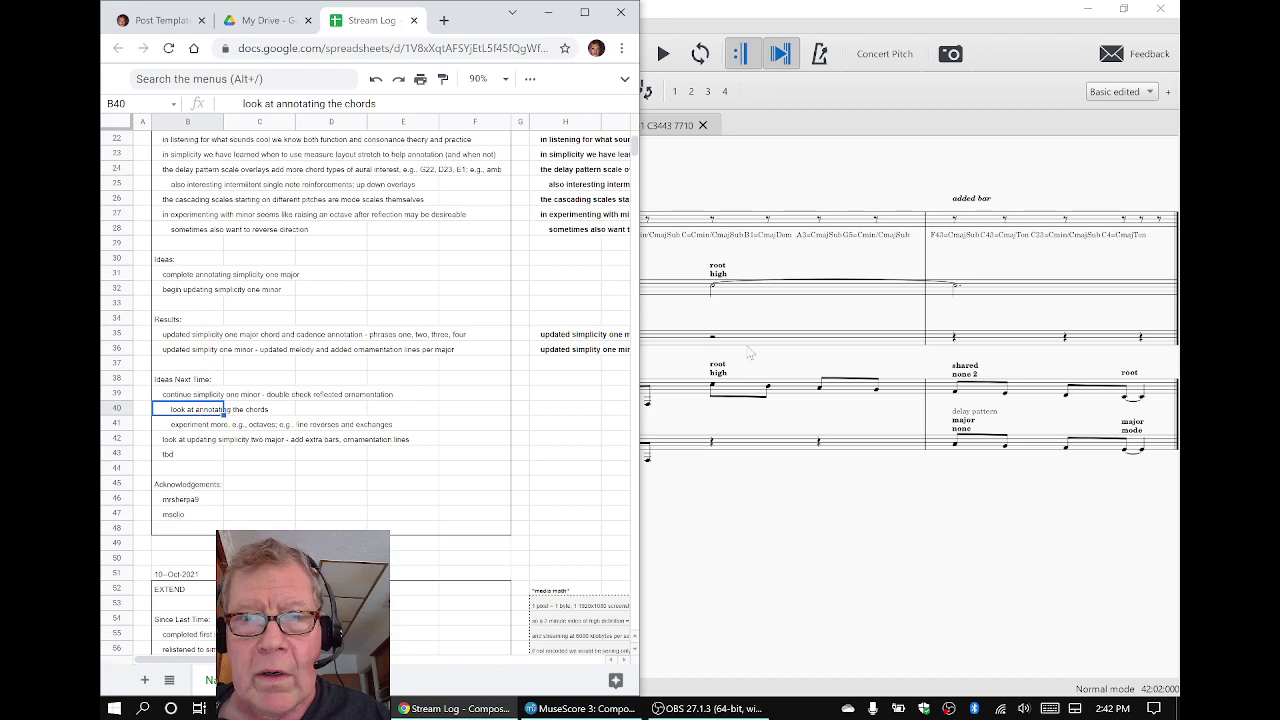
pyautogui.click(777, 170)
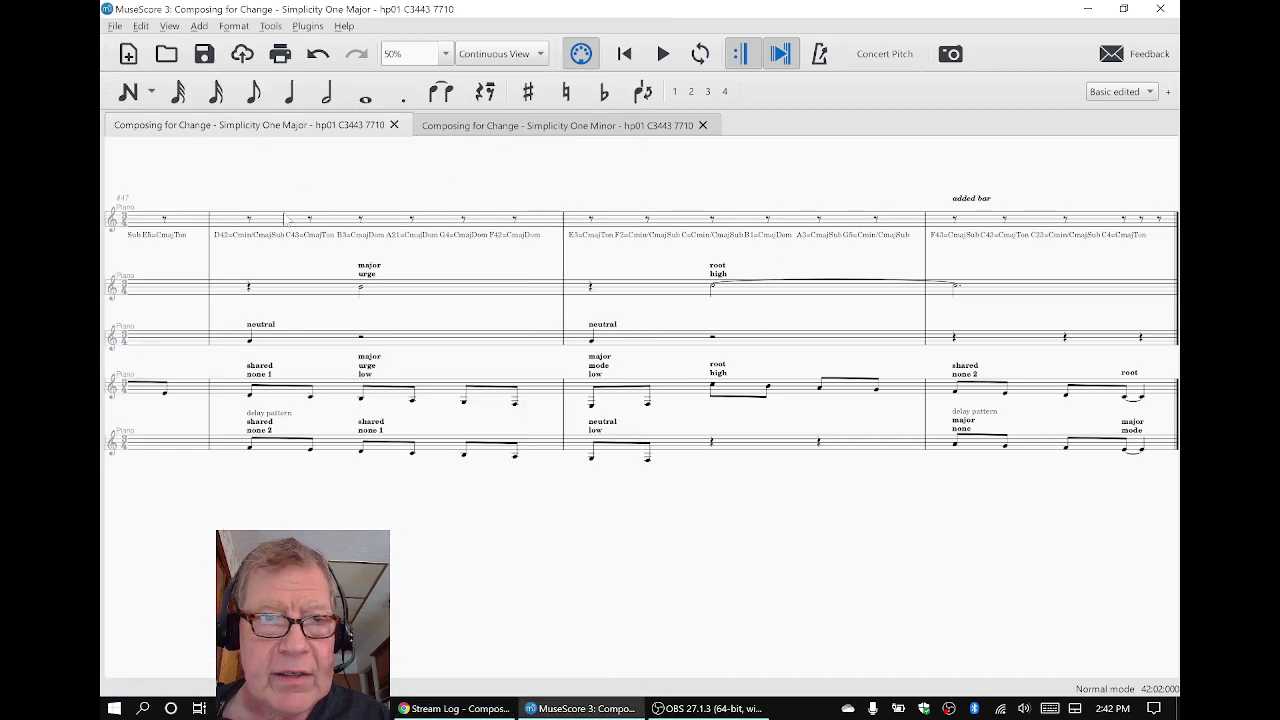
# Compare the Major score's D42=Cmin/CmajSub chord lyric with the Minor score's Ab4=CminDom lyric
pyautogui.click(249, 219)
pyautogui.click(252, 238)
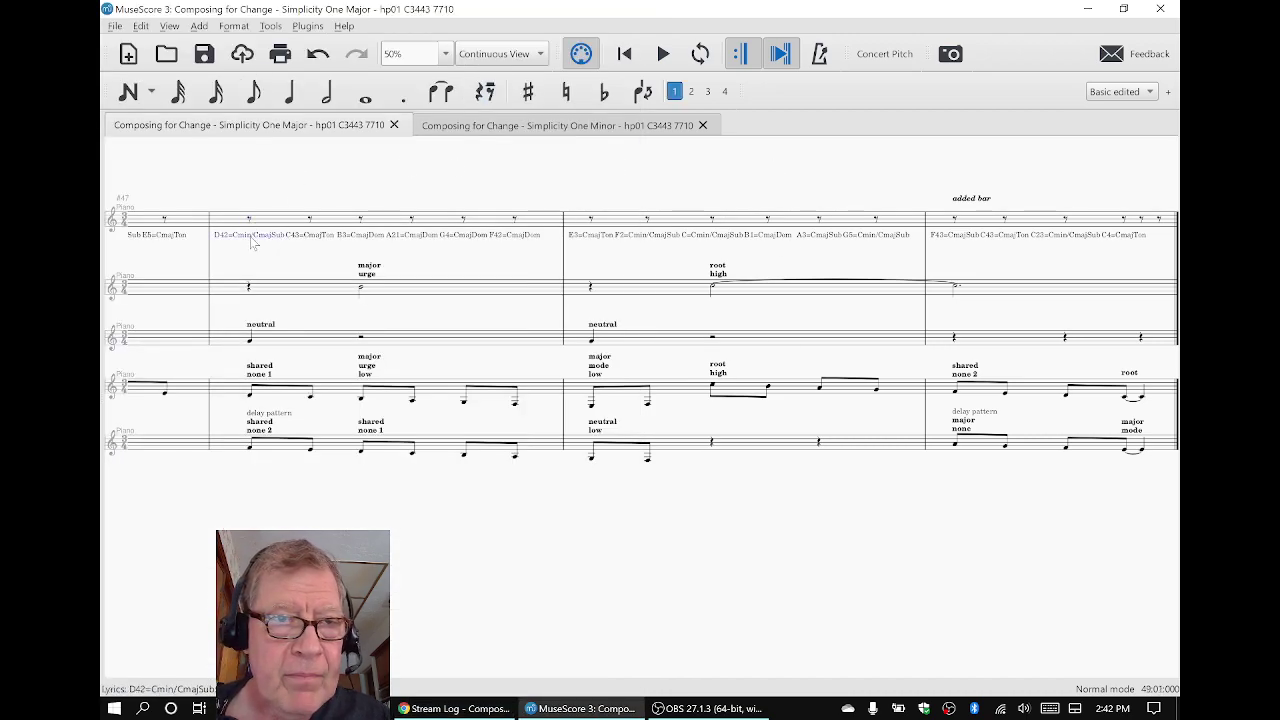
pyautogui.click(483, 130)
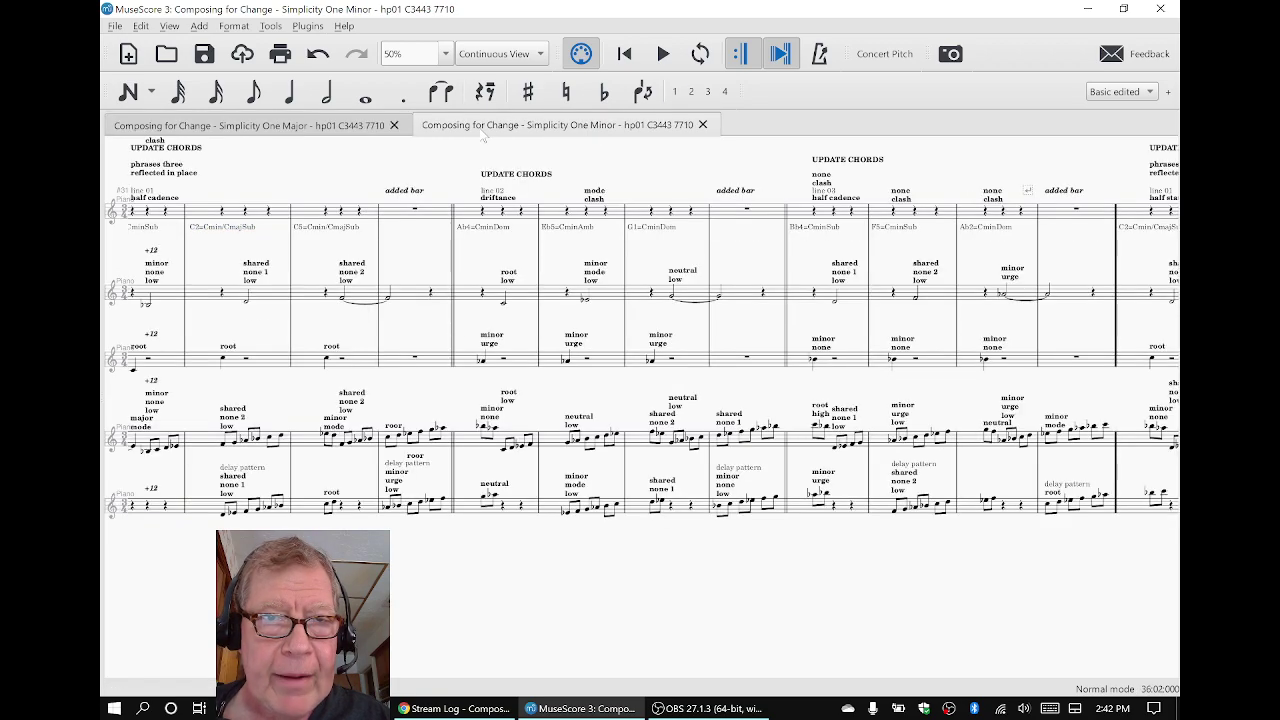
pyautogui.click(500, 200)
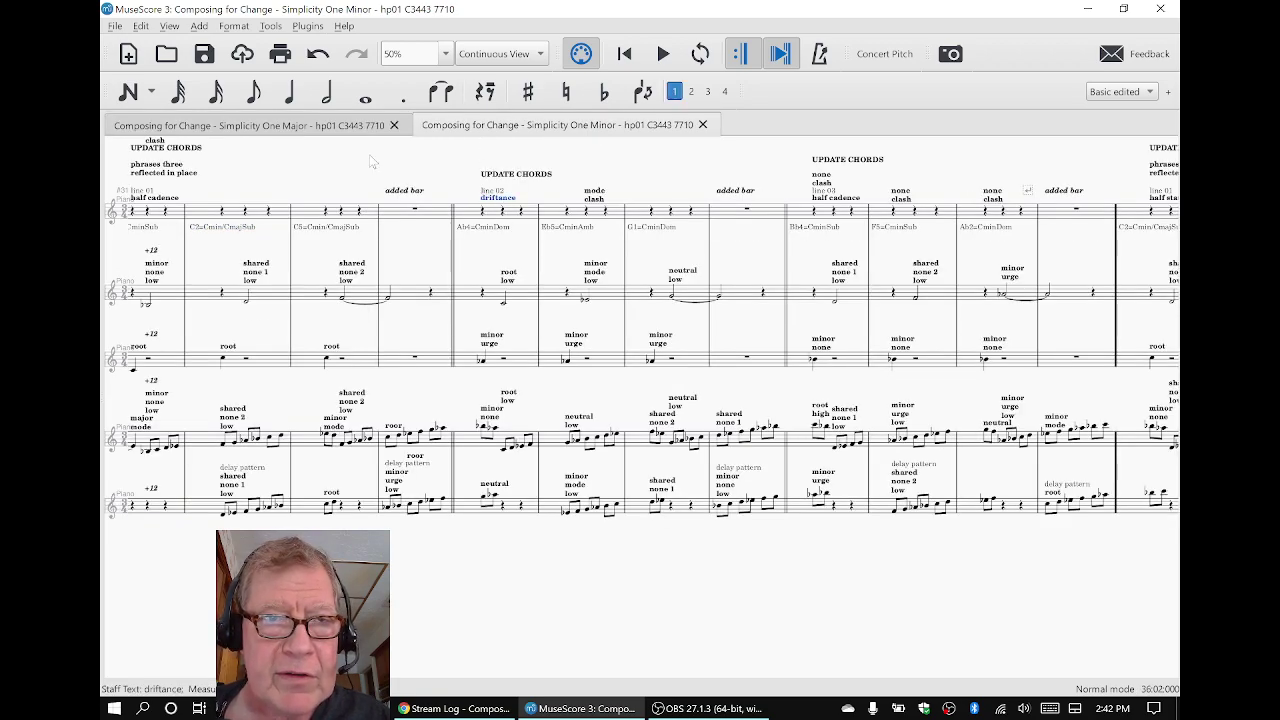
pyautogui.click(337, 132)
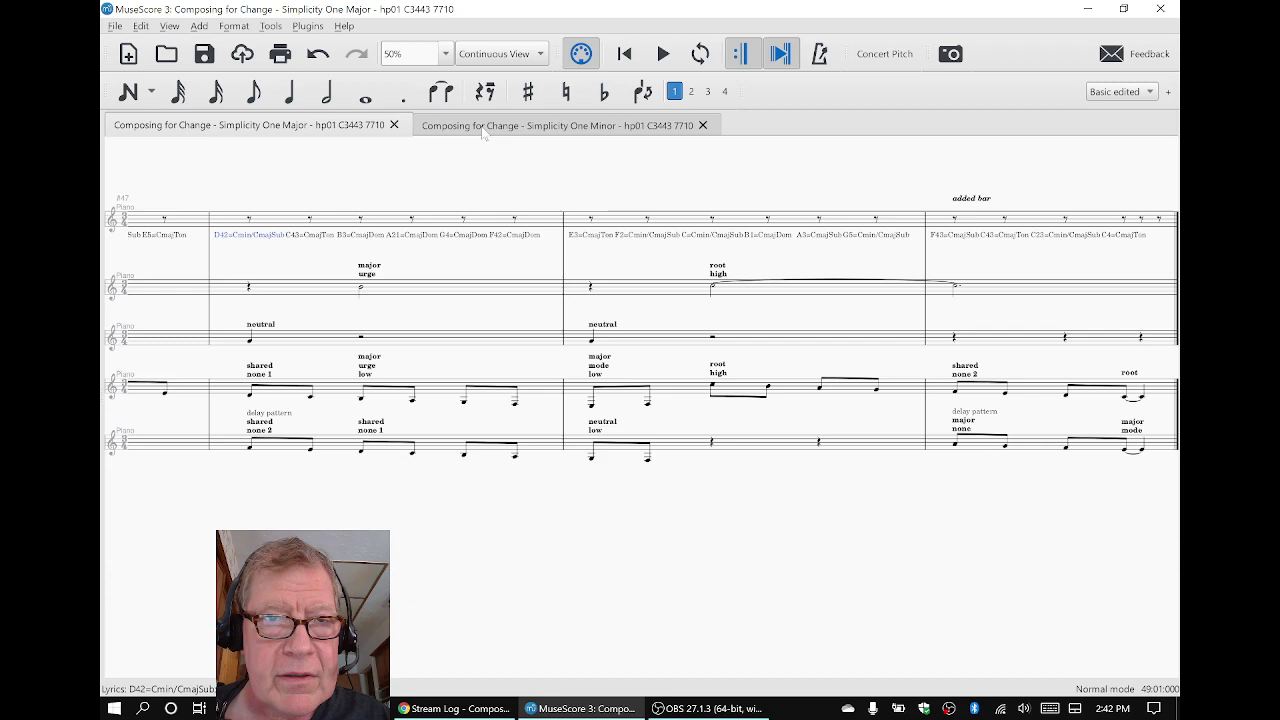
pyautogui.click(483, 130)
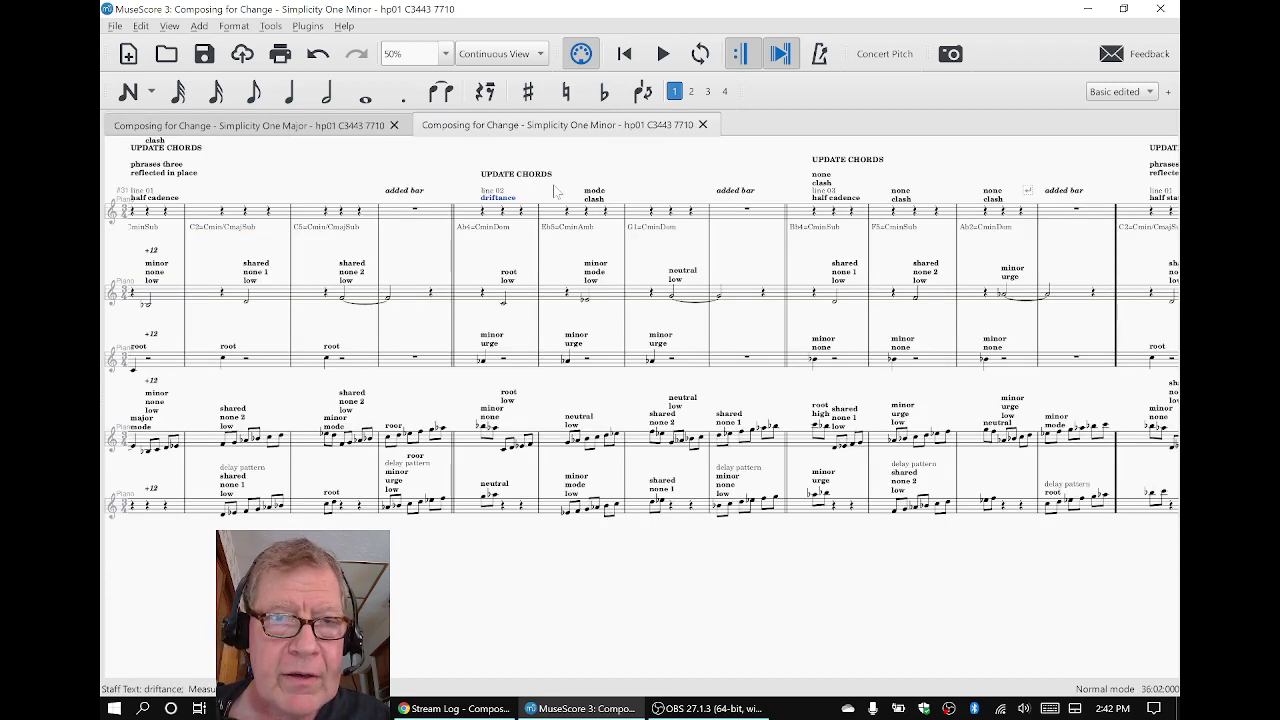
pyautogui.click(470, 232)
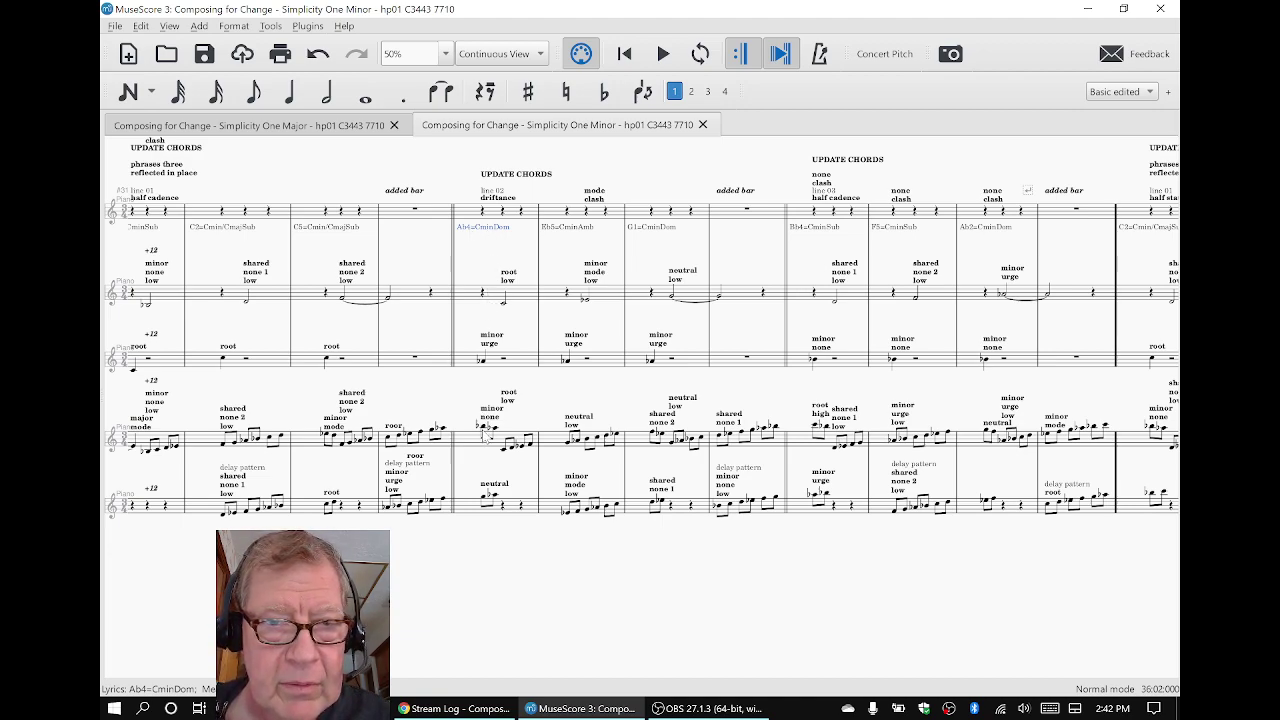
# Select the Bb5, G5 and third-staff notes and show them on the piano keyboard
pyautogui.click(482, 428)
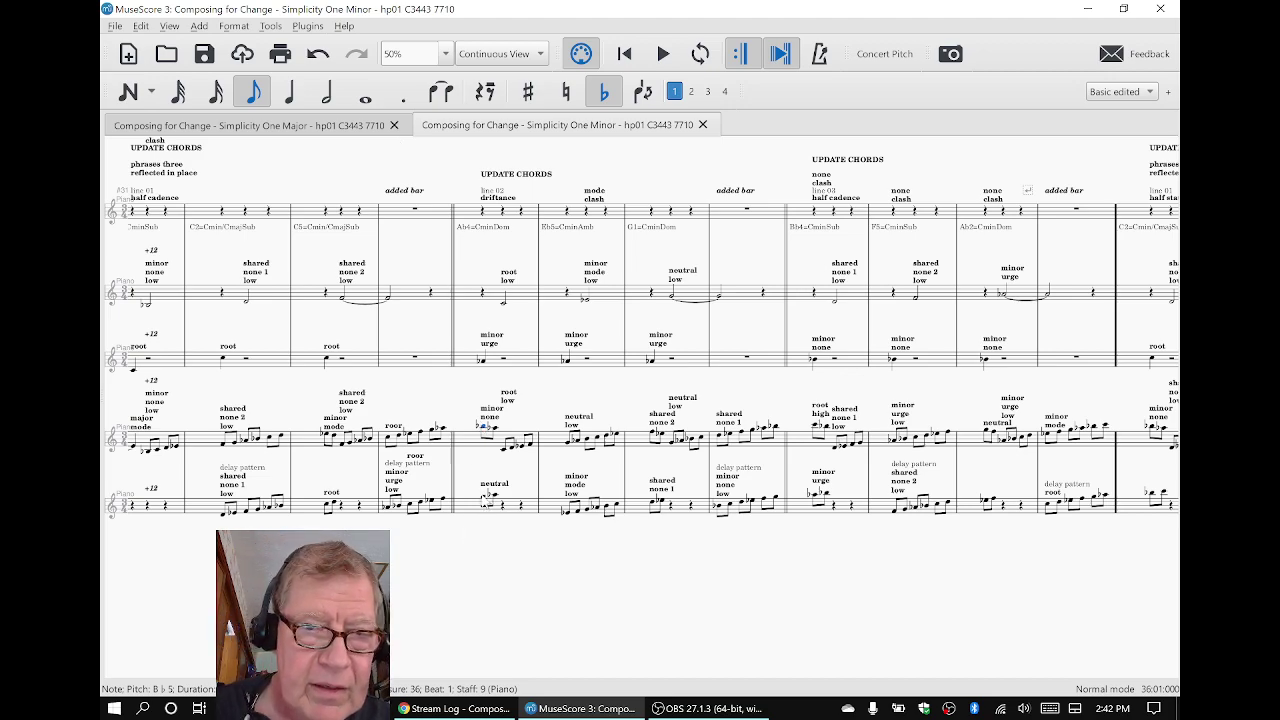
pyautogui.click(487, 496)
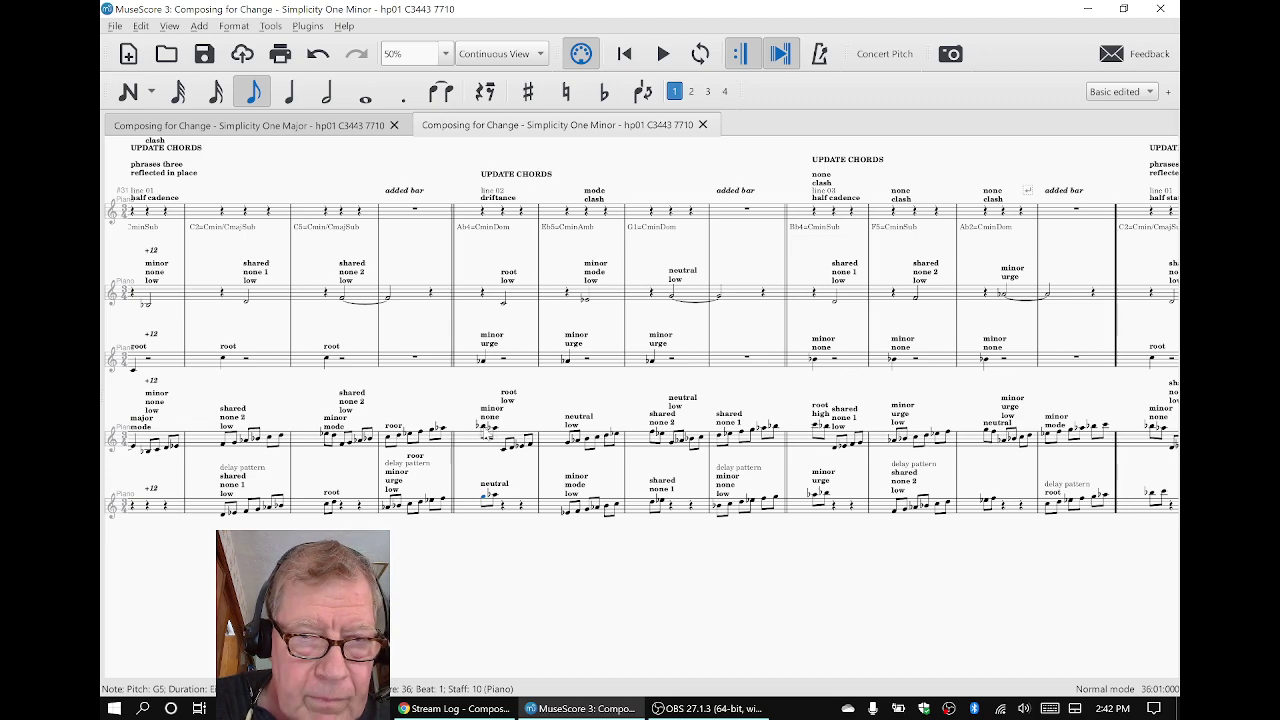
pyautogui.keyDown('ctrl'); pyautogui.click(484, 428); pyautogui.keyUp('ctrl')
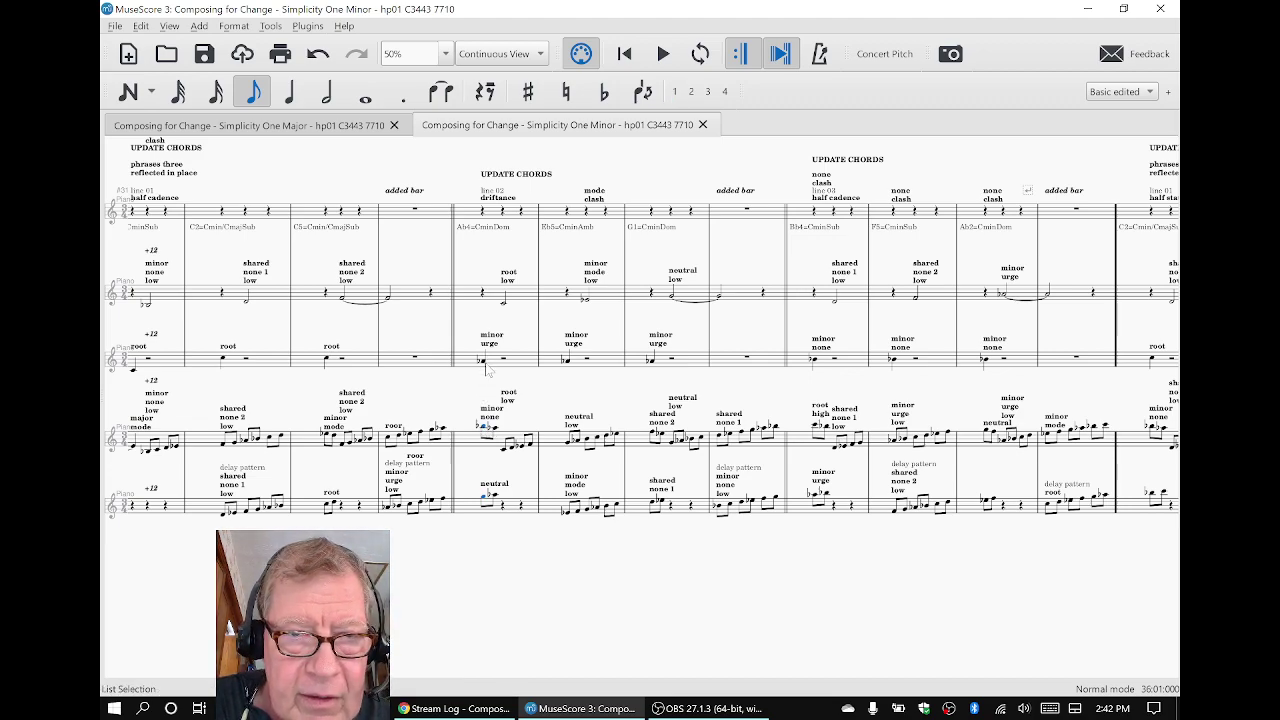
pyautogui.keyDown('ctrl'); pyautogui.click(486, 366); pyautogui.keyUp('ctrl')
pyautogui.press('p')
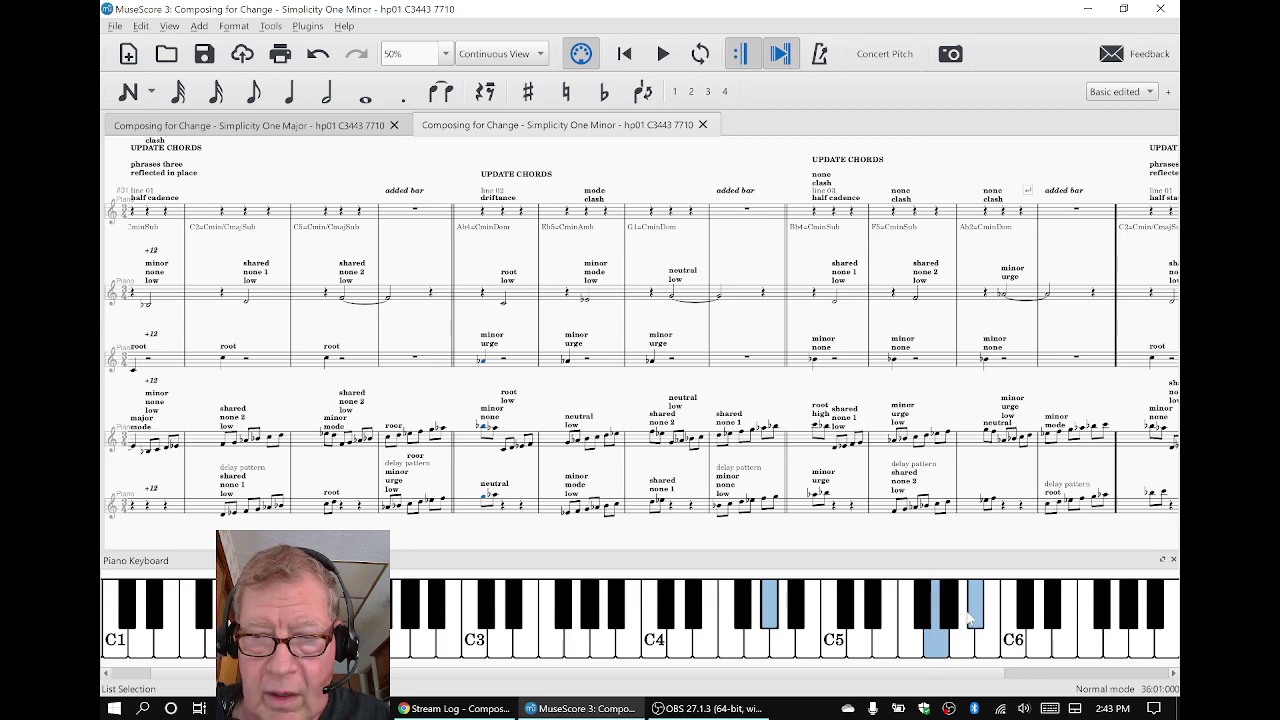
# Shorten the driftance measure's rest to an eighth and add a G12=CminDom lyric beneath it
pyautogui.click(462, 388)
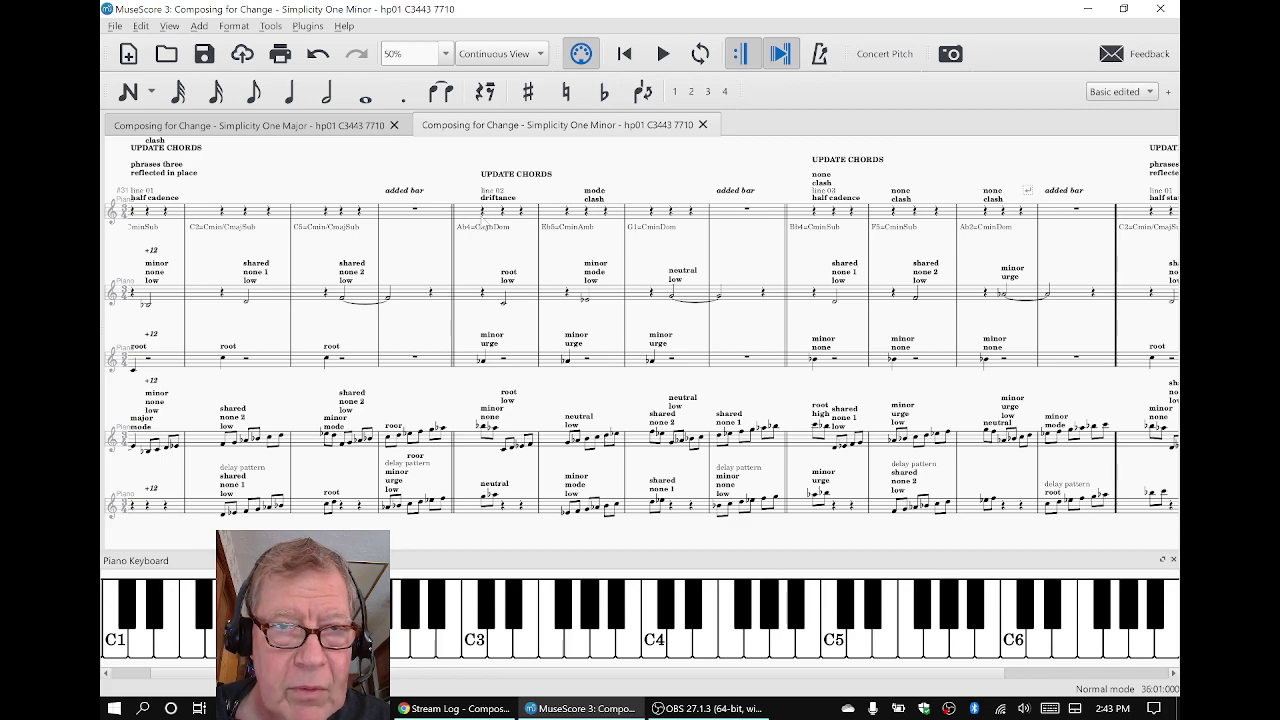
pyautogui.click(482, 211)
pyautogui.press('4')
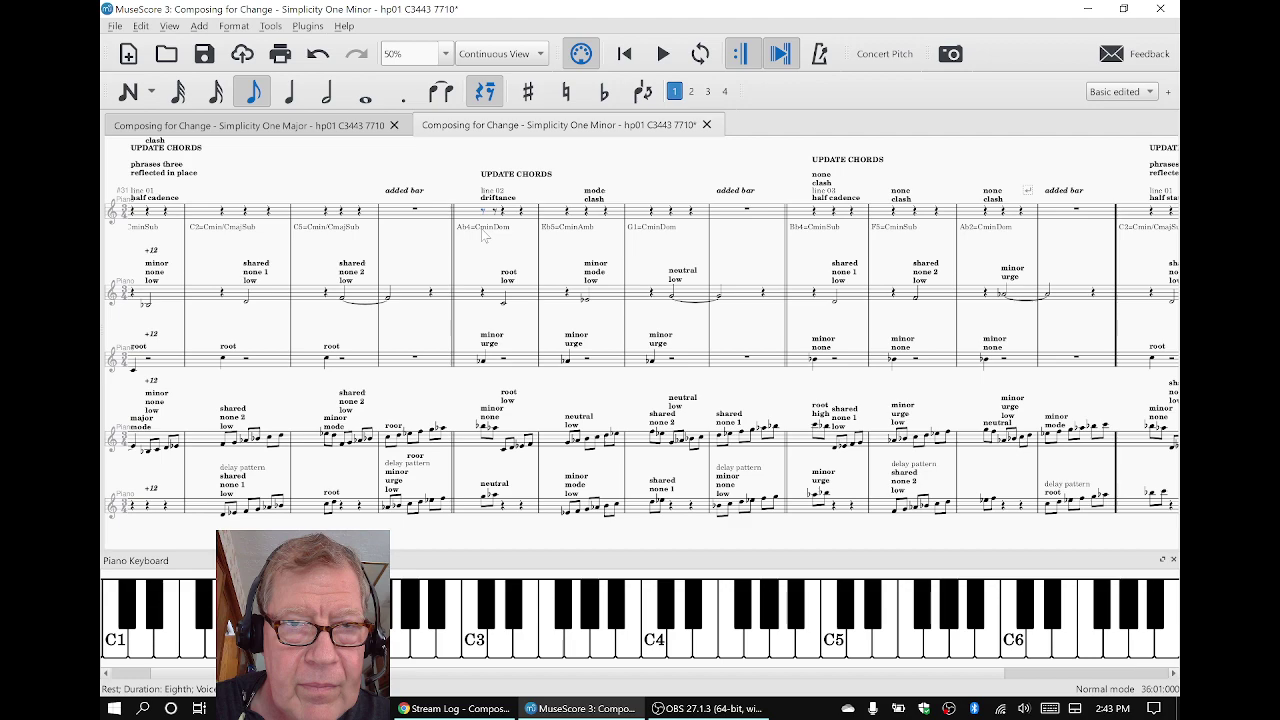
pyautogui.hotkey('ctrl', 'l')
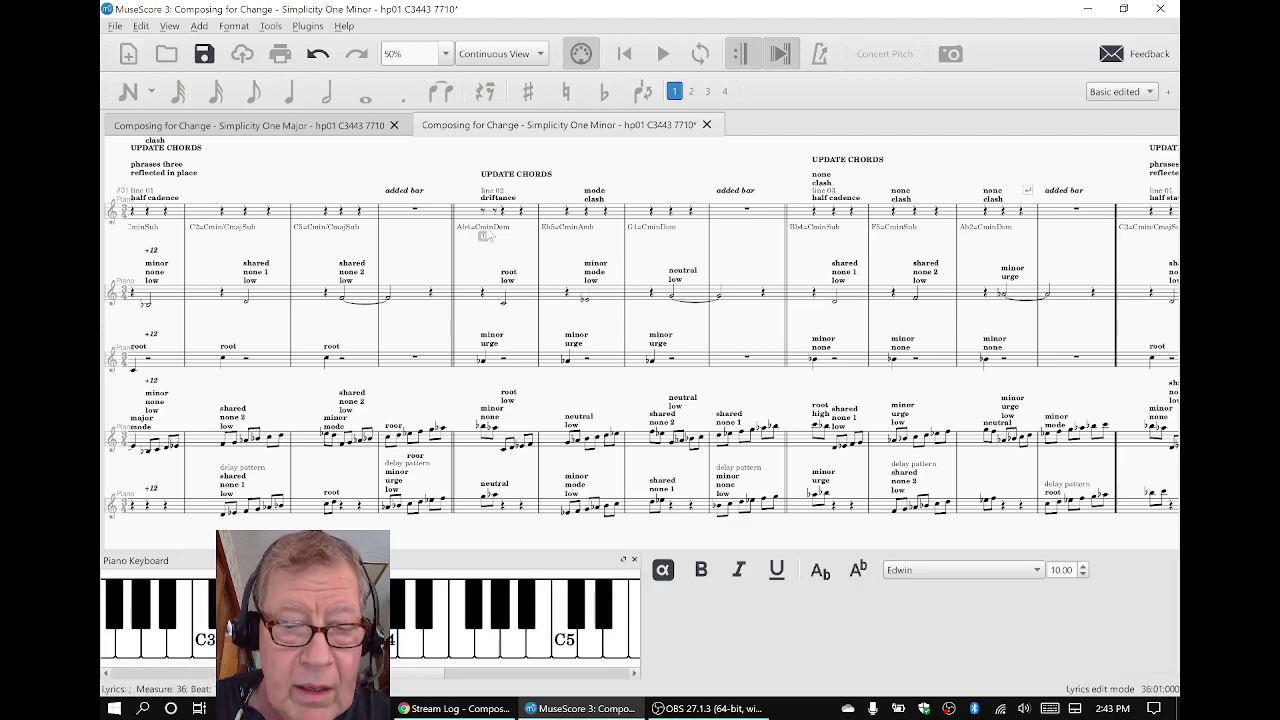
pyautogui.write('G12=')
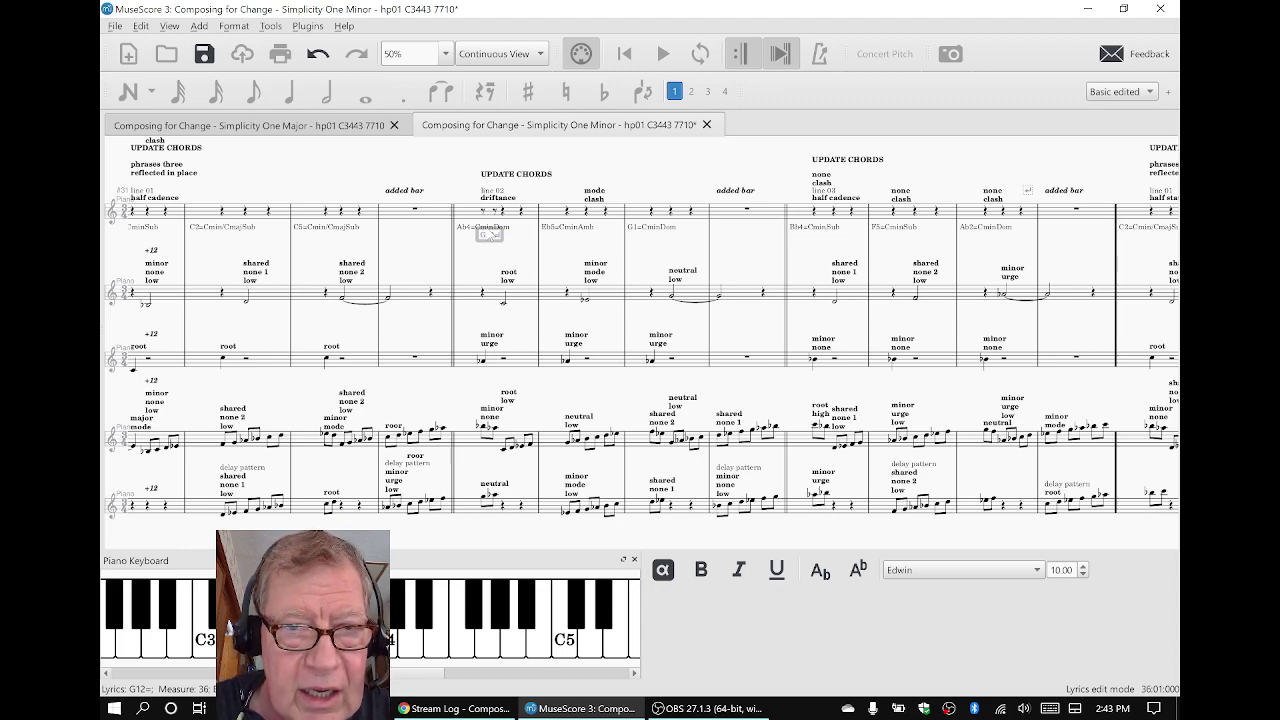
pyautogui.write('C')
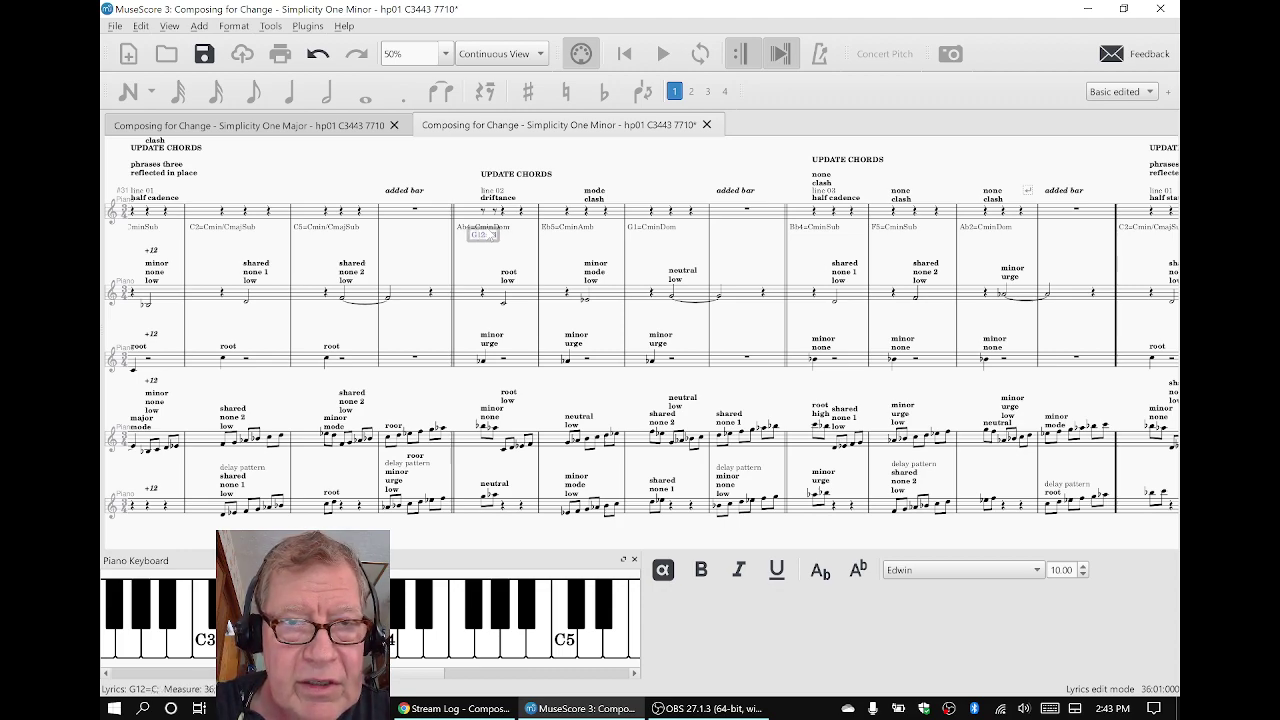
pyautogui.write('min')
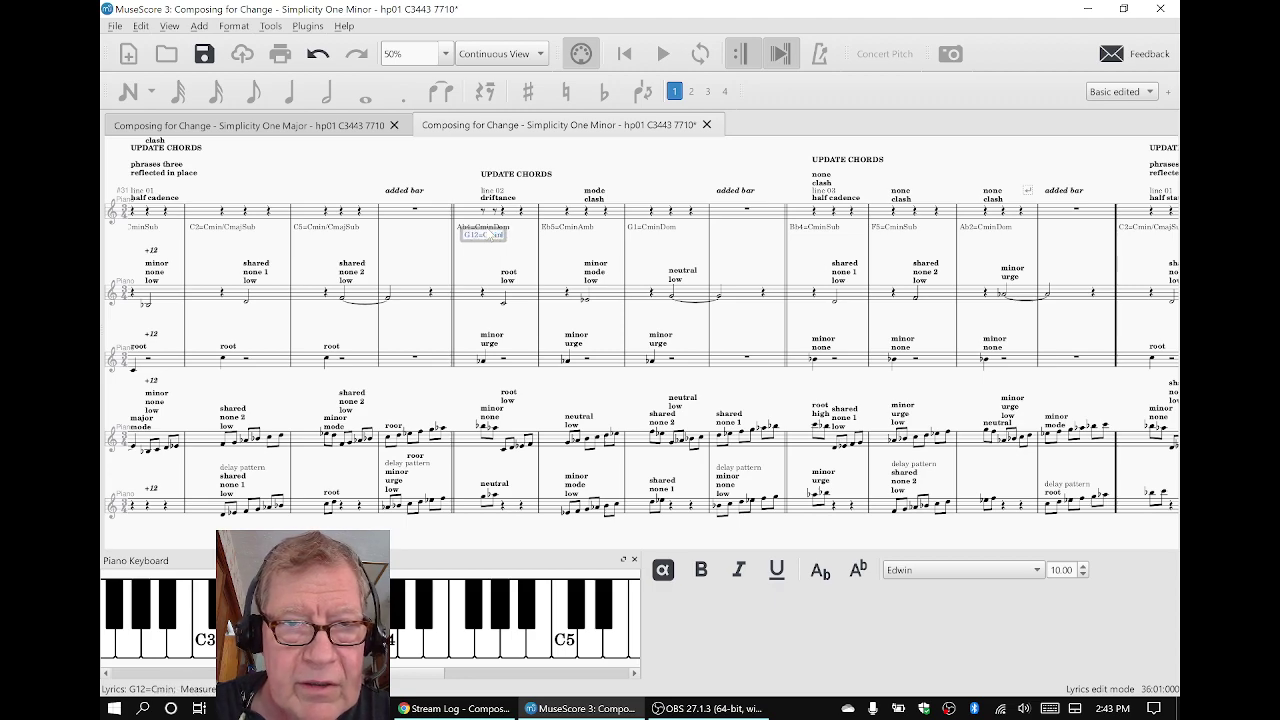
pyautogui.write('Dom')
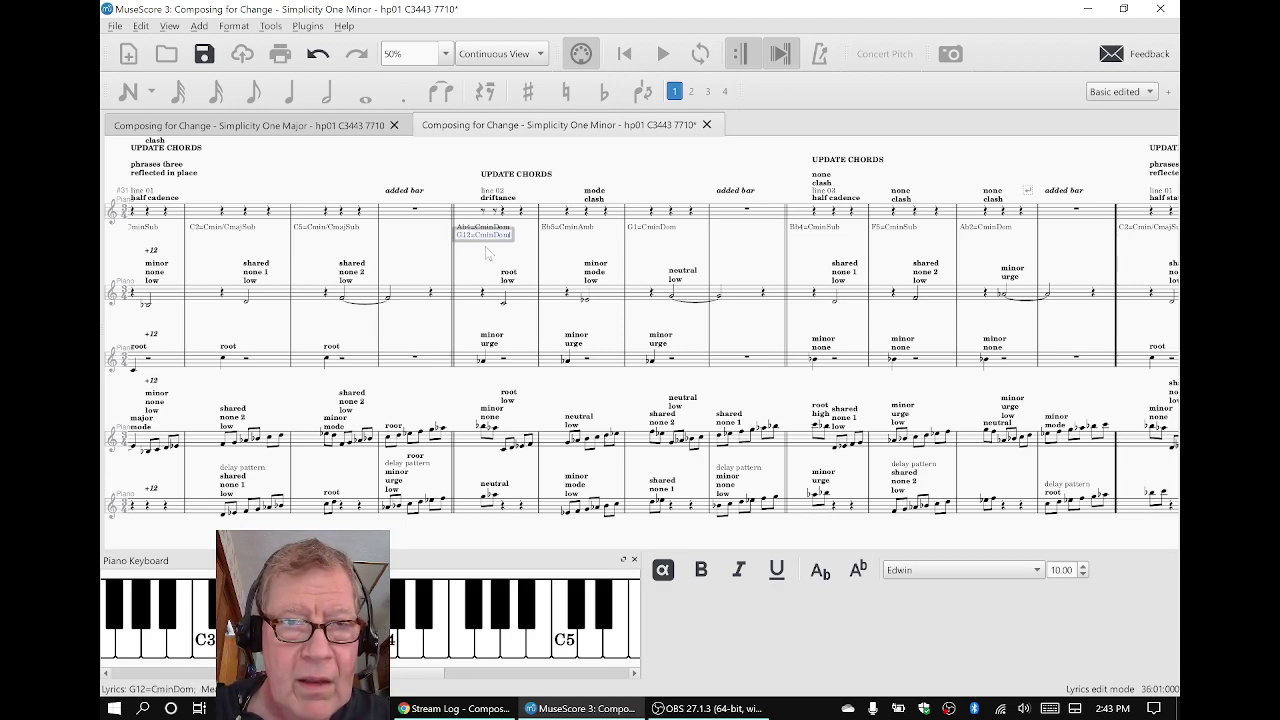
pyautogui.press('Escape')
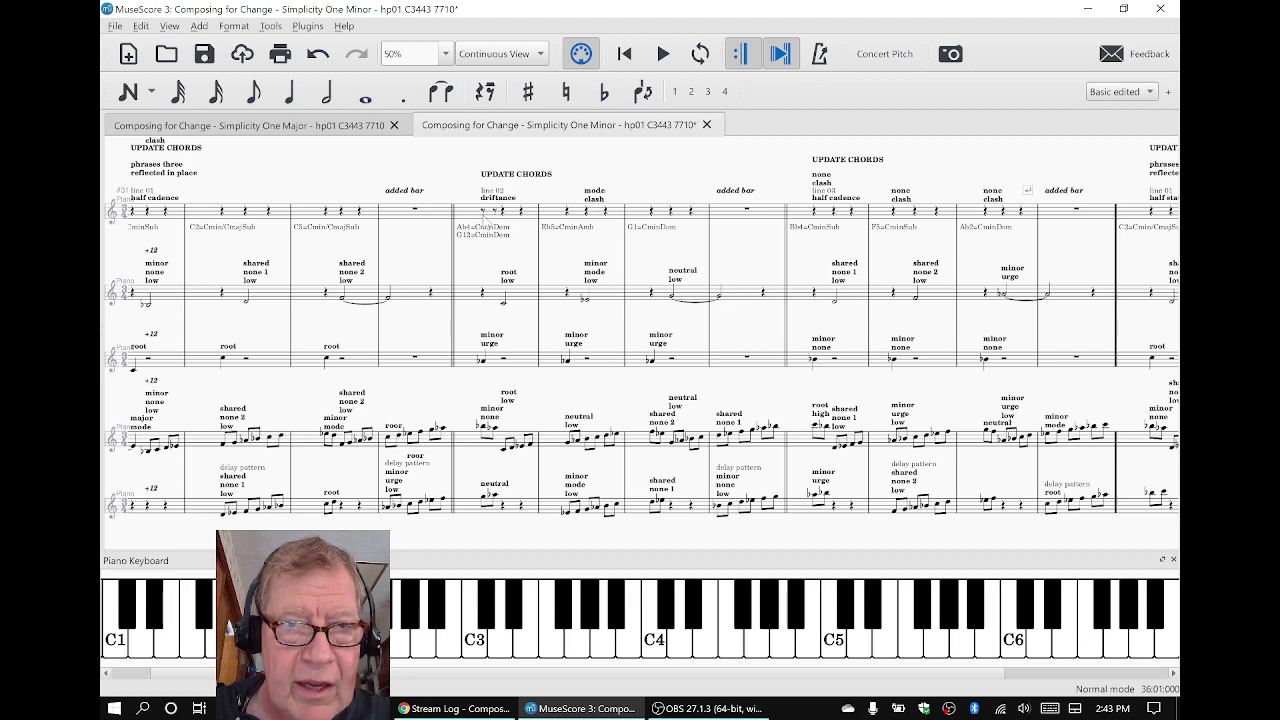
# Try the rest as a quarter, keep it an eighth, and save the Minor score
pyautogui.click(488, 212)
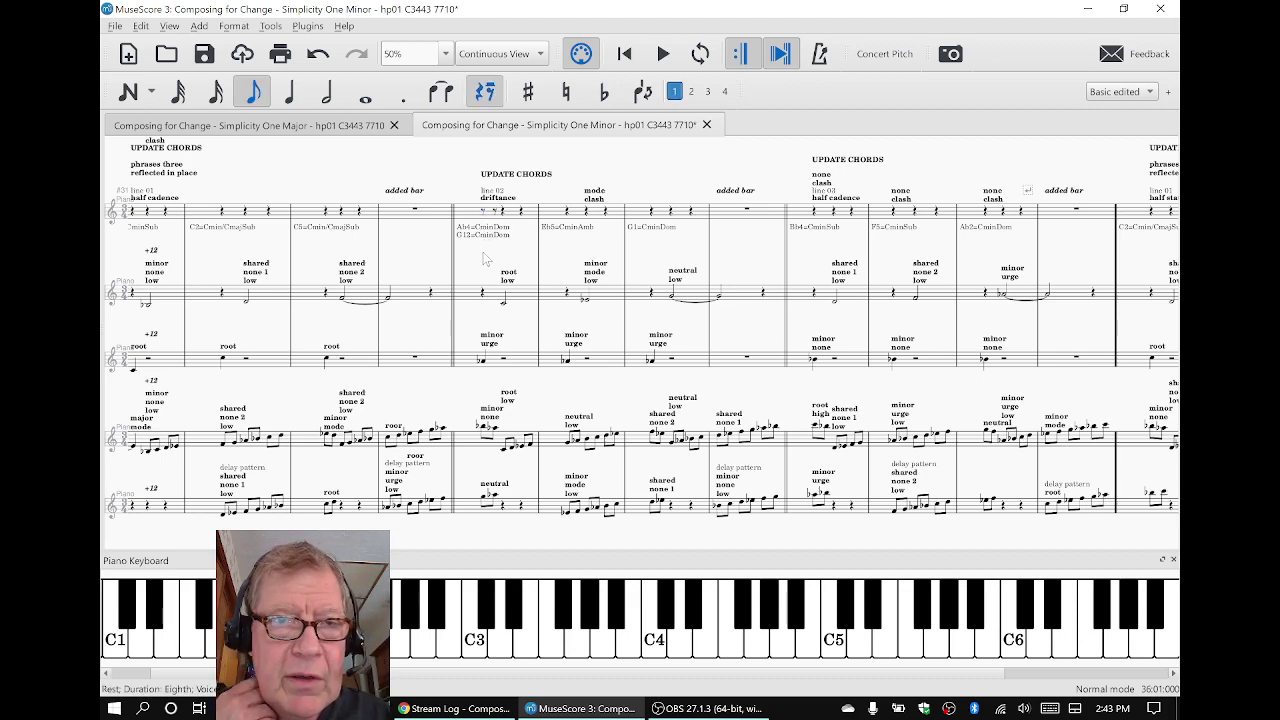
pyautogui.press('5')
pyautogui.hotkey('ctrl', 'z')
pyautogui.press('5')
pyautogui.press('4')
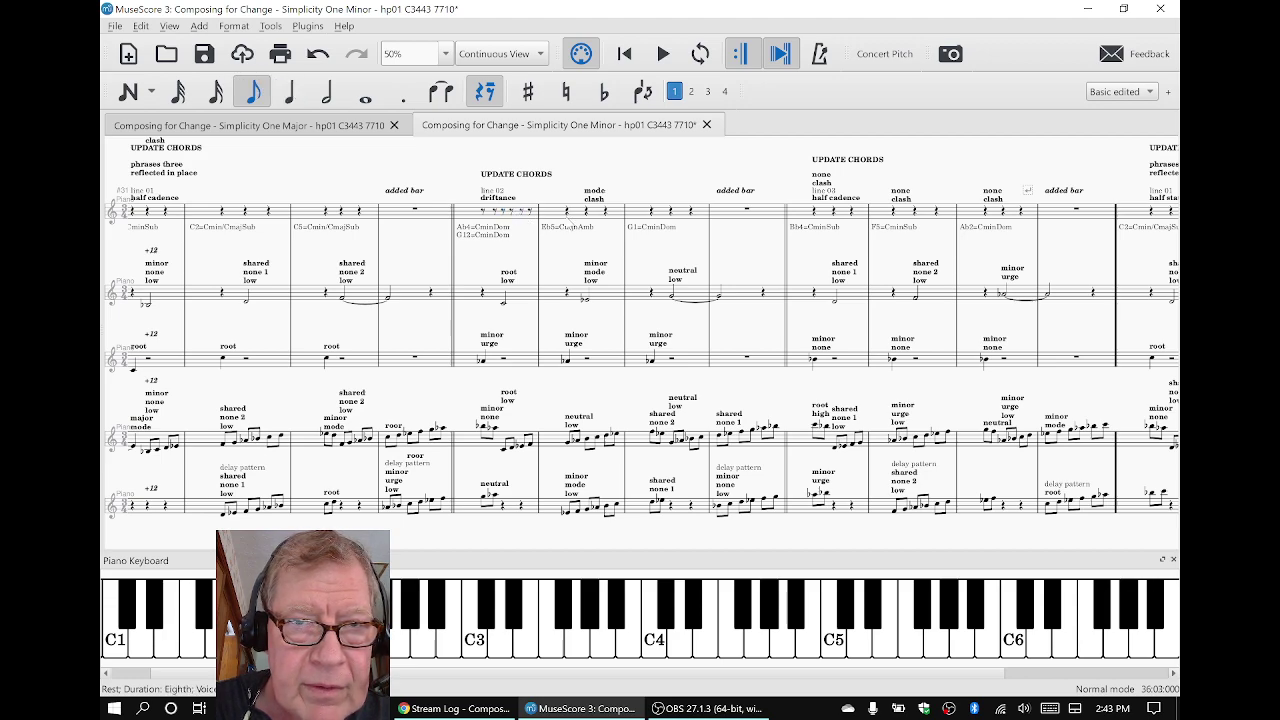
pyautogui.hotkey('ctrl', 'z')
pyautogui.press('4')
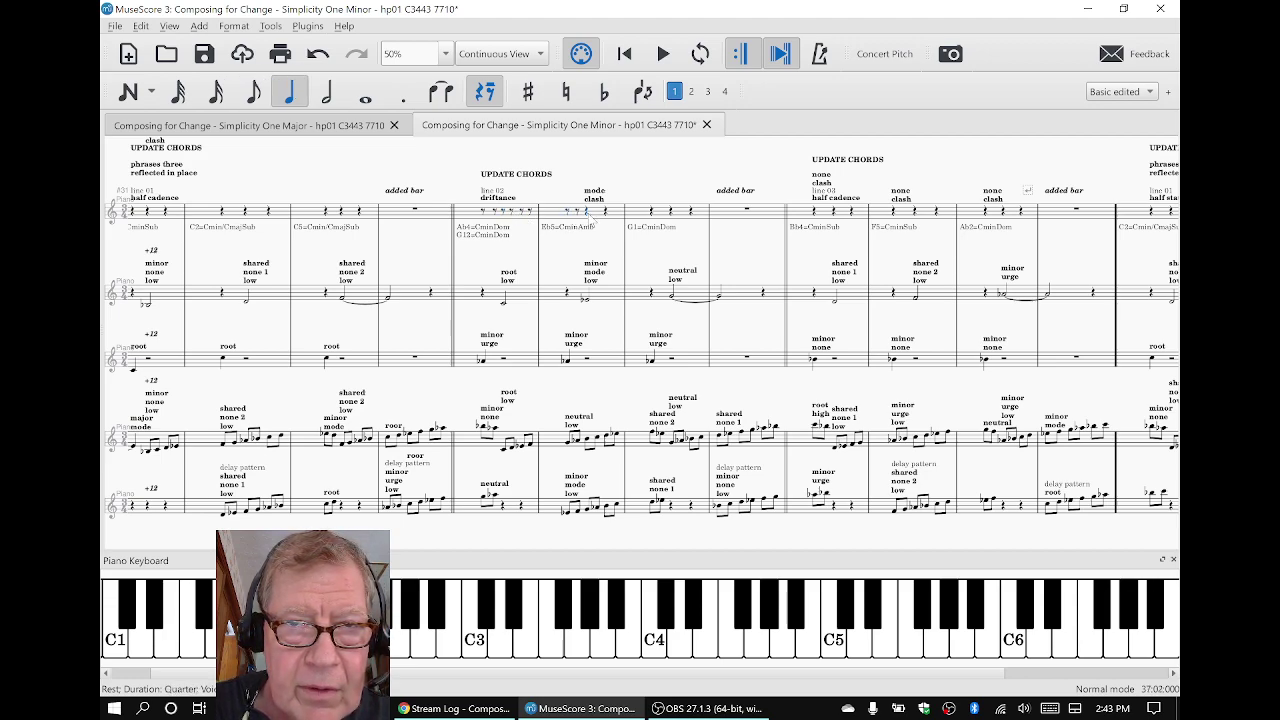
pyautogui.press('5')
pyautogui.hotkey('ctrl', 'z')
pyautogui.press('5')
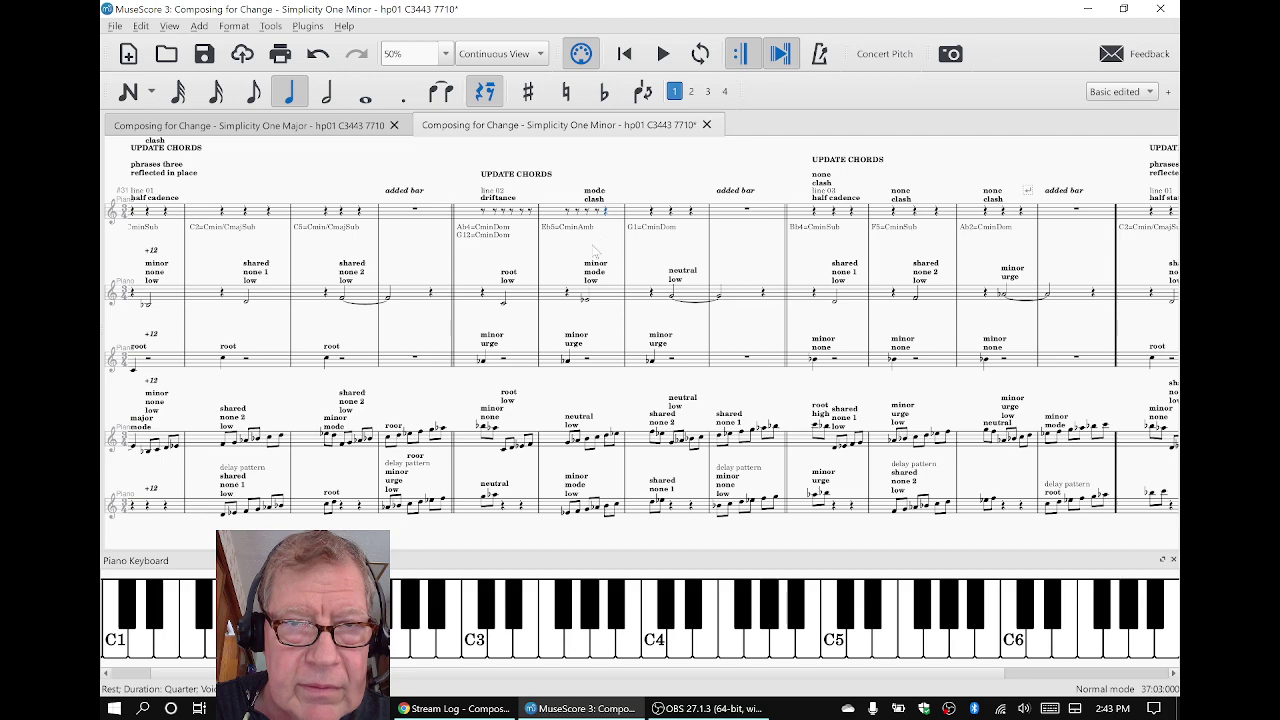
pyautogui.hotkey('ctrl', 'z')
pyautogui.press('Escape')
pyautogui.hotkey('ctrl', 's')
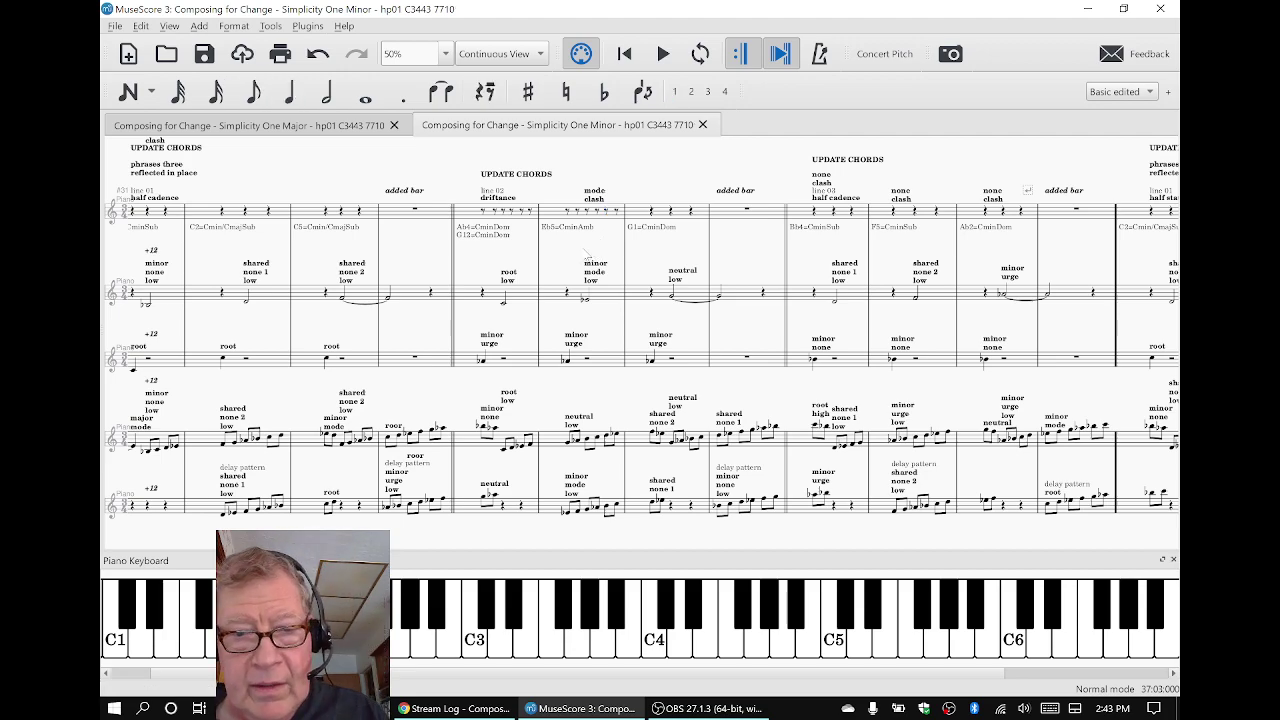
# Review the Simplicity Two Major update note and acknowledgements in the Stream Log, then bring up OBS Studio
pyautogui.click(437, 709)
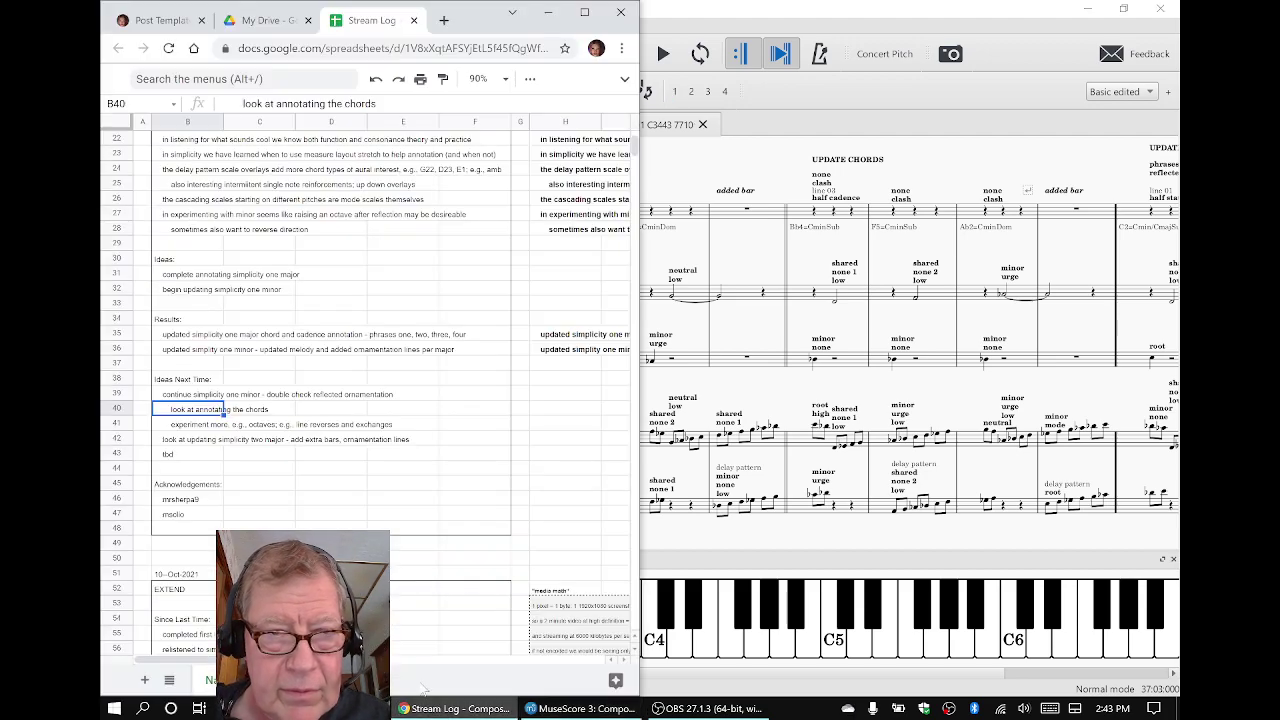
pyautogui.click(173, 440)
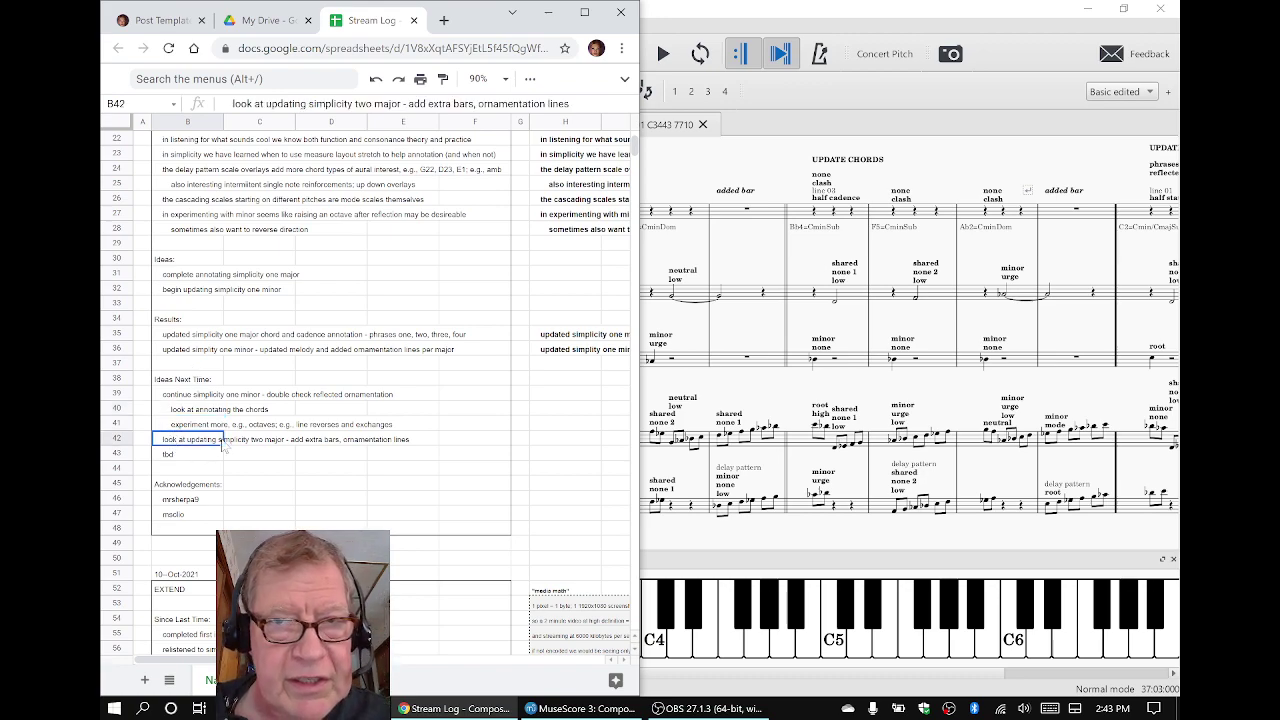
pyautogui.click(174, 516)
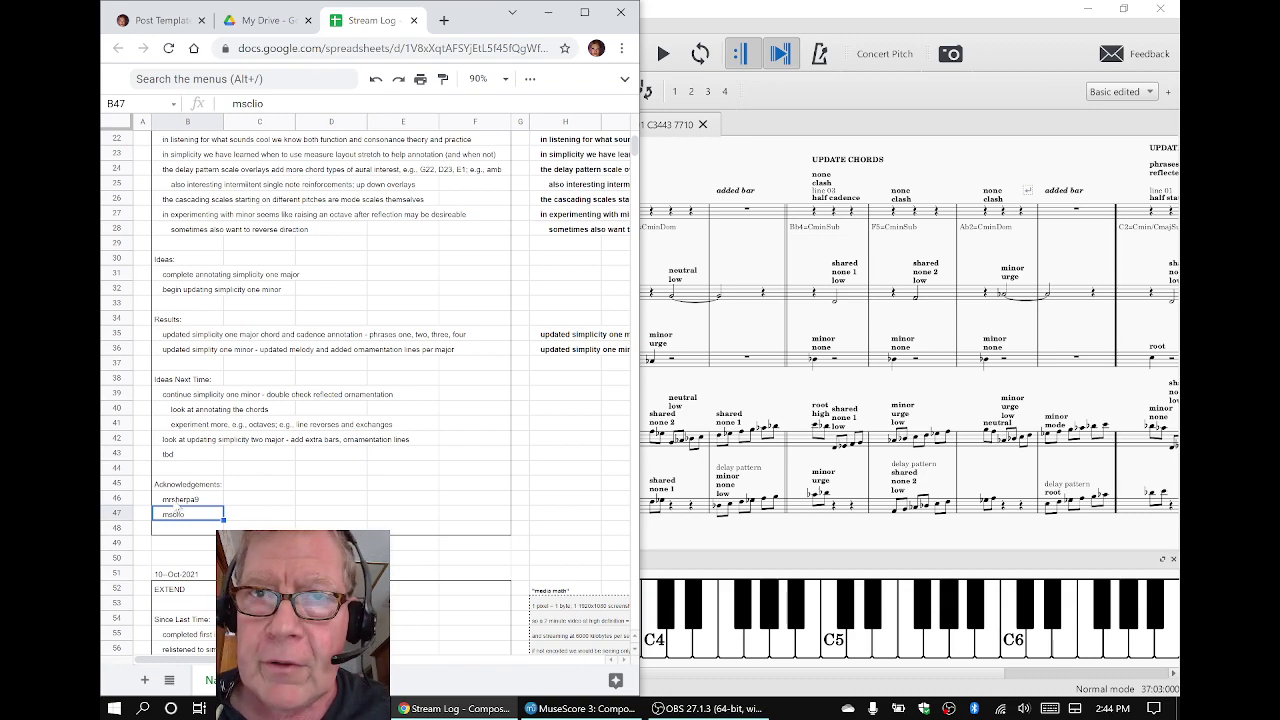
pyautogui.click(690, 713)
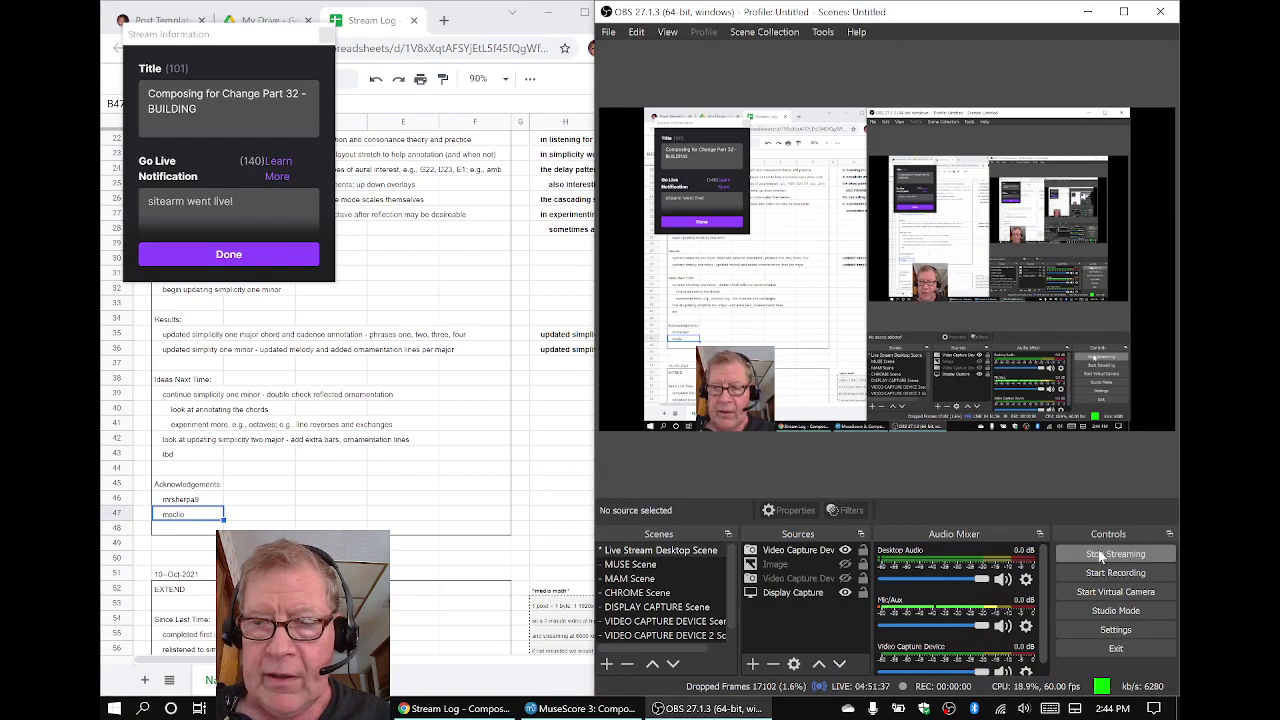